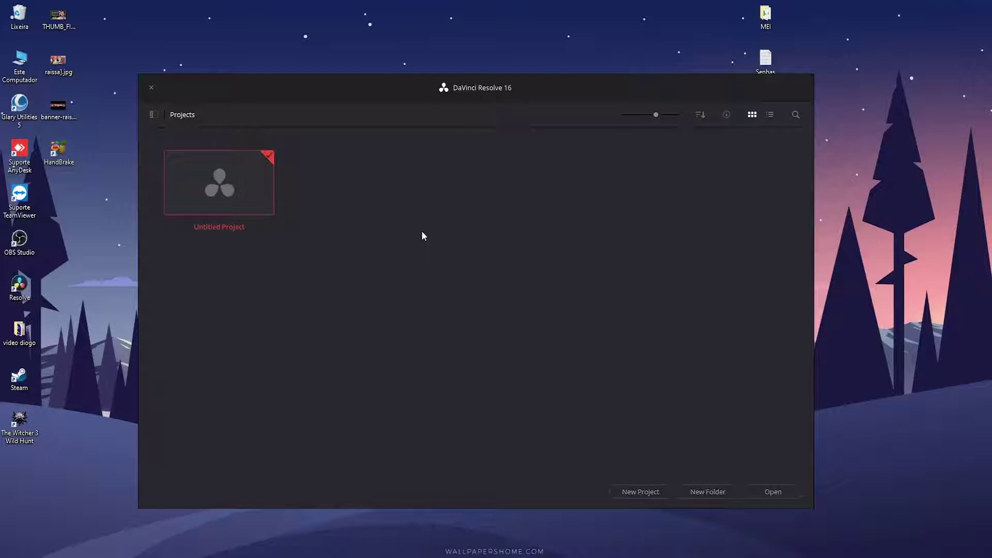
Step: Create and open a new project named PROJETO from the Project Manager
{"action": "left_click_drag", "start_coordinate": [420, 87], "coordinate": [421, 86]}
{"action": "left_click_drag", "start_coordinate": [578, 116], "coordinate": [543, 92]}
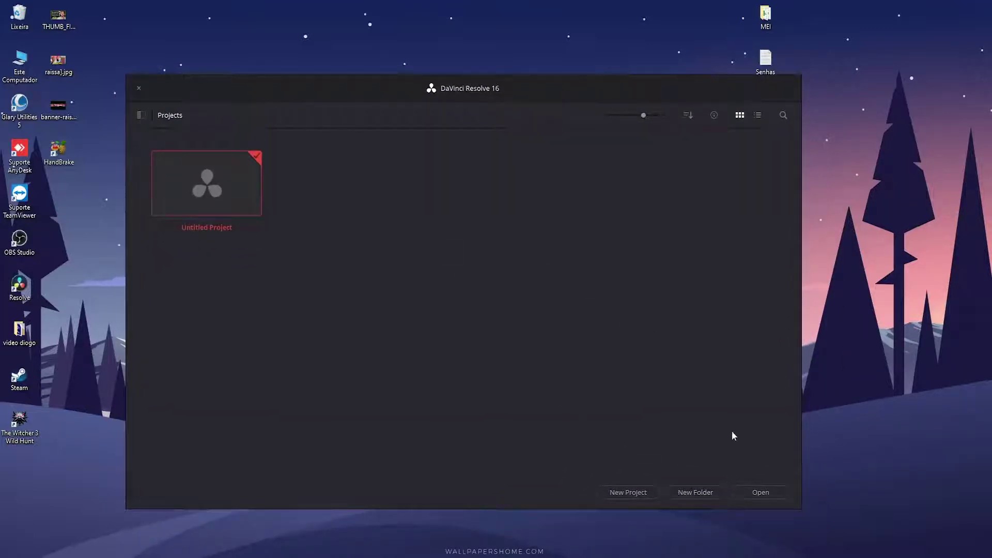
{"action": "left_click", "coordinate": [625, 492]}
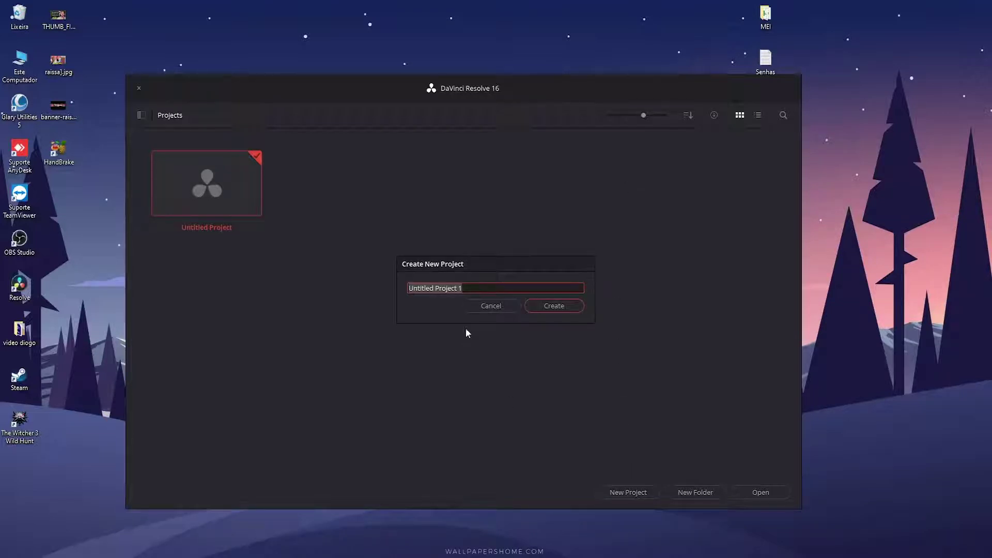
{"action": "key", "text": "Caps_Lock"}
{"action": "type", "text": "PRO"}
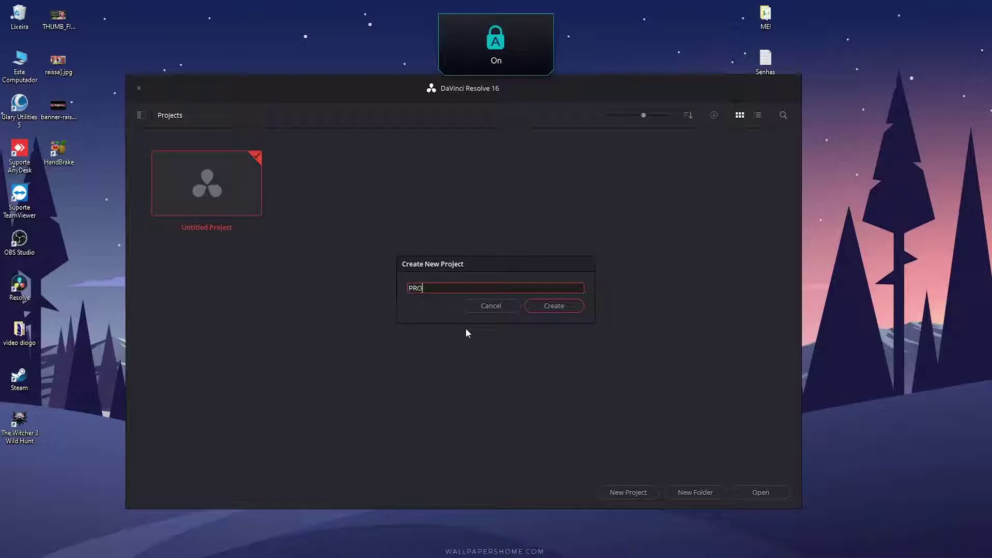
{"action": "type", "text": "JETO"}
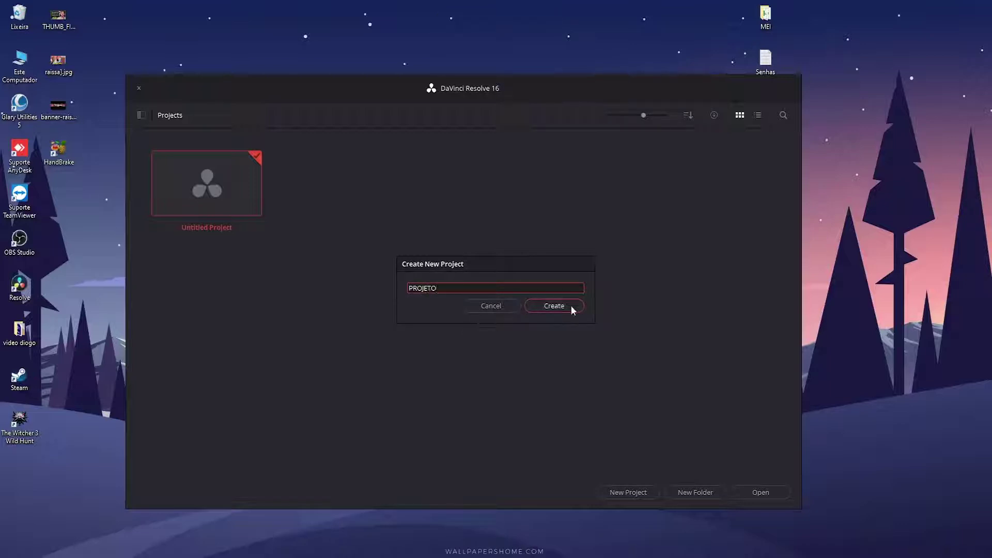
{"action": "left_click", "coordinate": [554, 307]}
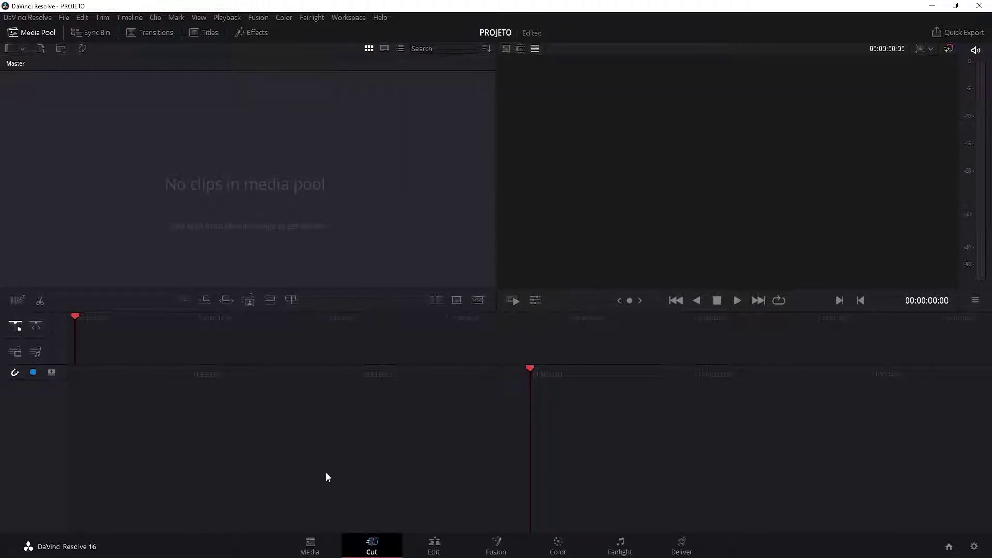
{"action": "left_click", "coordinate": [312, 547]}
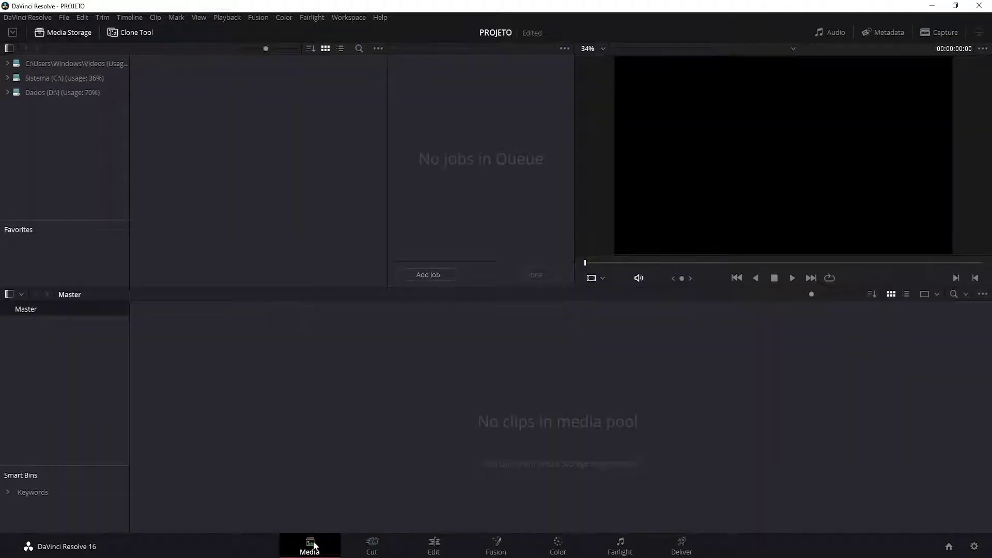
Step: Browse the Dados (D:) drive's AVENTURAMIX, CURSOS and ME ENSINA AE 2.0 folders in Media Storage
{"action": "left_click", "coordinate": [44, 89]}
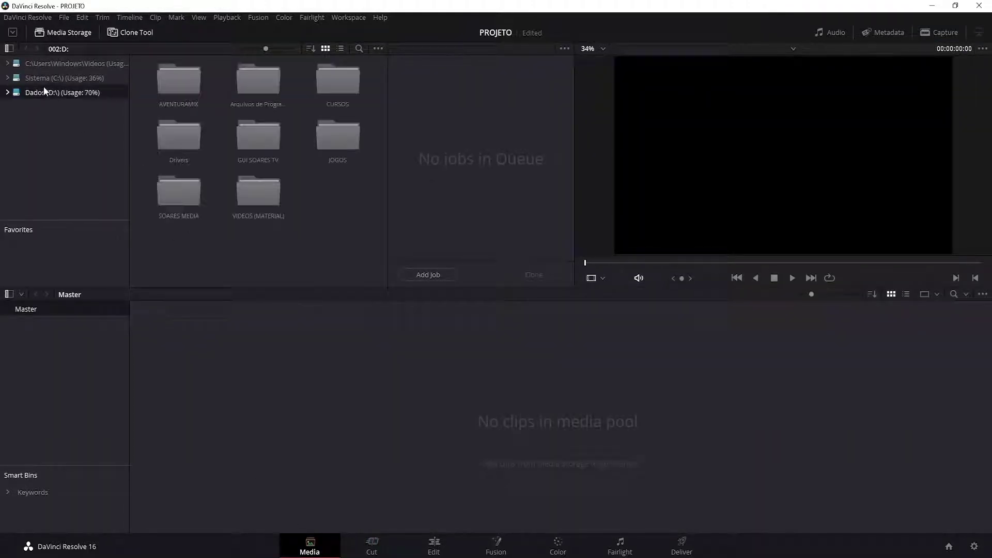
{"action": "left_click", "coordinate": [42, 62]}
{"action": "left_click", "coordinate": [7, 92]}
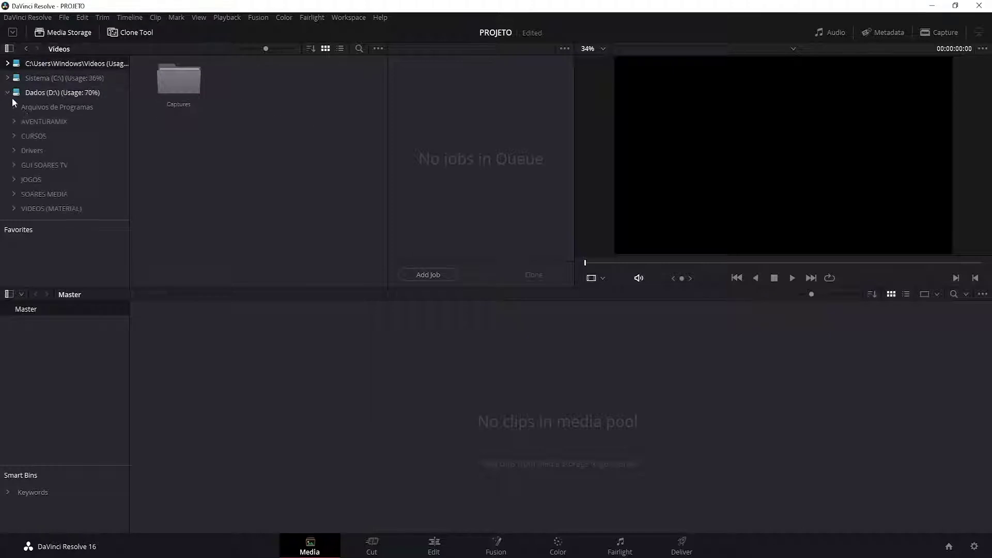
{"action": "left_click", "coordinate": [44, 122]}
{"action": "left_click", "coordinate": [14, 136]}
{"action": "left_click", "coordinate": [40, 152]}
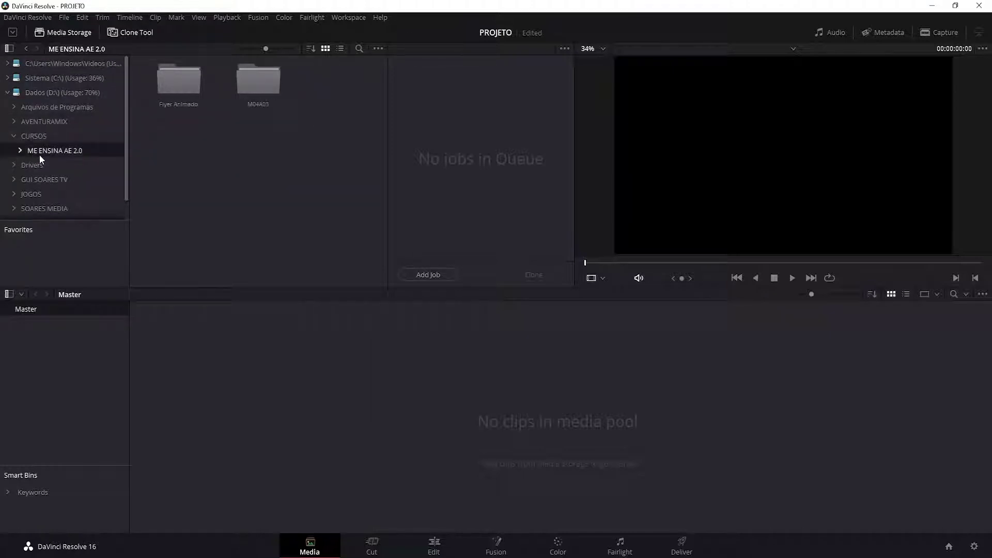
{"action": "left_click", "coordinate": [14, 137]}
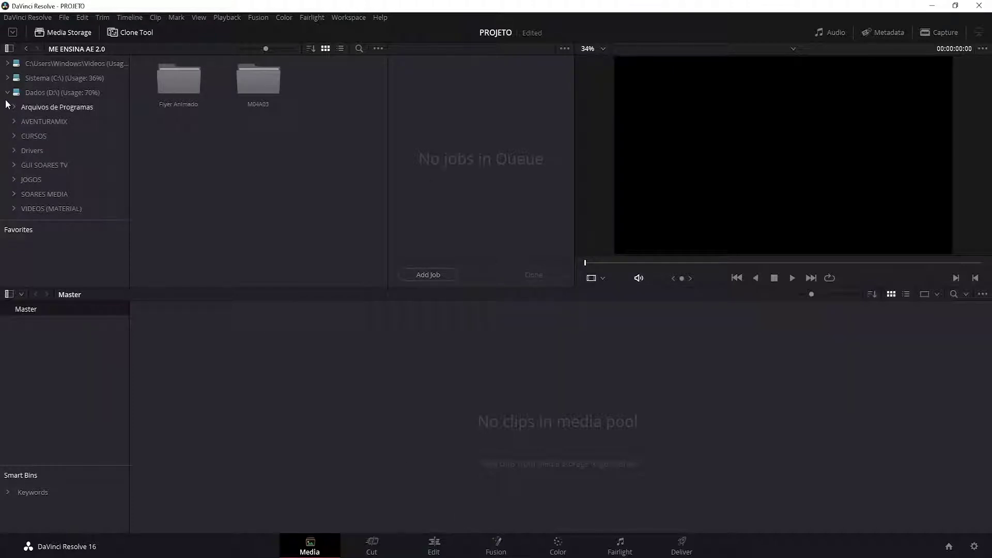
Step: Check the C: Videos folder, then drag both clips from MATERIAL USADO NA AULA toward Resolve
{"action": "left_click", "coordinate": [62, 63]}
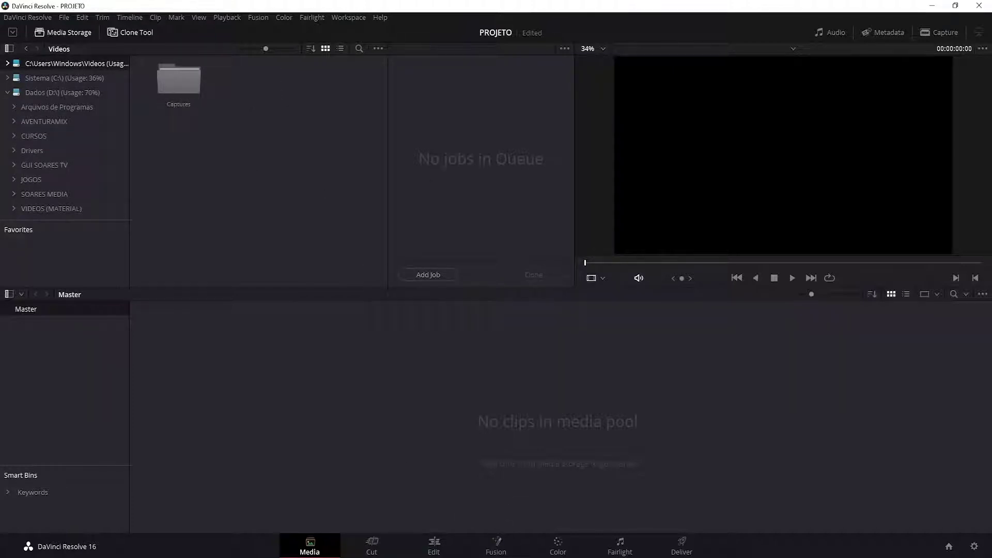
{"action": "key", "text": "alt+Tab"}
{"action": "mouse_move", "coordinate": [481, 296]}
{"action": "left_mouse_down"}
{"action": "mouse_move", "coordinate": [376, 212]}
{"action": "mouse_move", "coordinate": [211, 428]}
{"action": "left_mouse_up"}
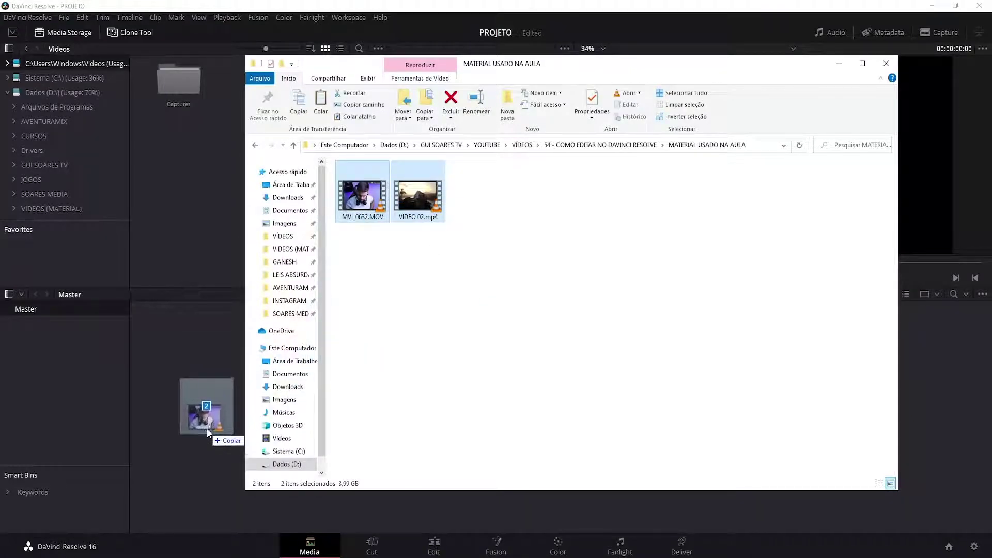
Step: Drop MVI_0632.MOV and VIDEO 02.mp4 into the media pool and change the frame rate to match
{"action": "left_click_drag", "start_coordinate": [211, 427], "coordinate": [212, 463]}
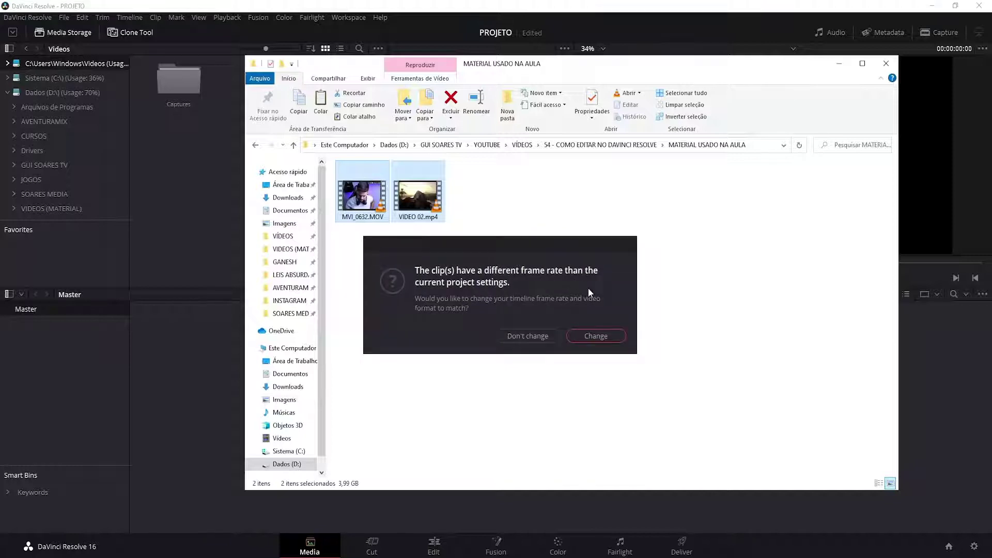
{"action": "left_click", "coordinate": [595, 336]}
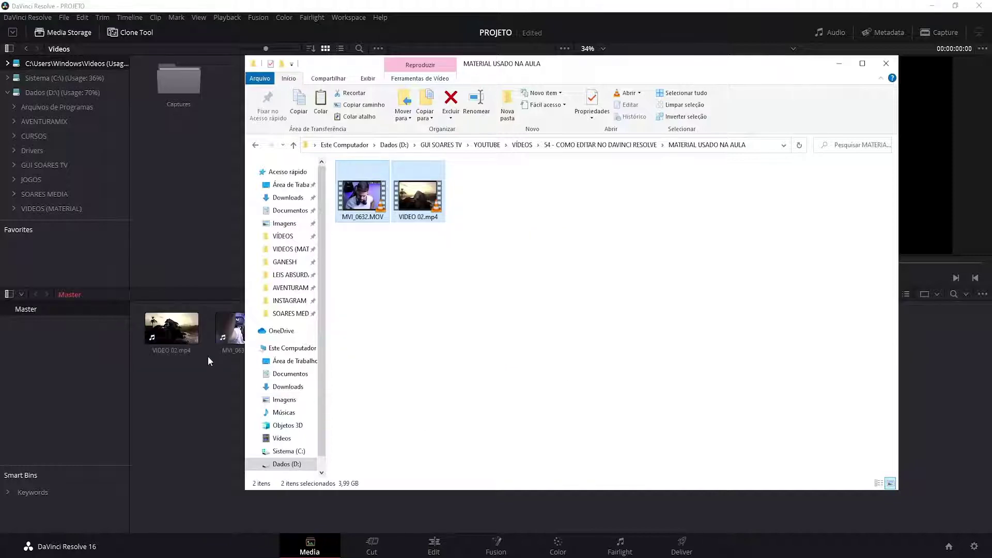
{"action": "left_click", "coordinate": [209, 371]}
{"action": "left_click_drag", "start_coordinate": [274, 367], "coordinate": [175, 337]}
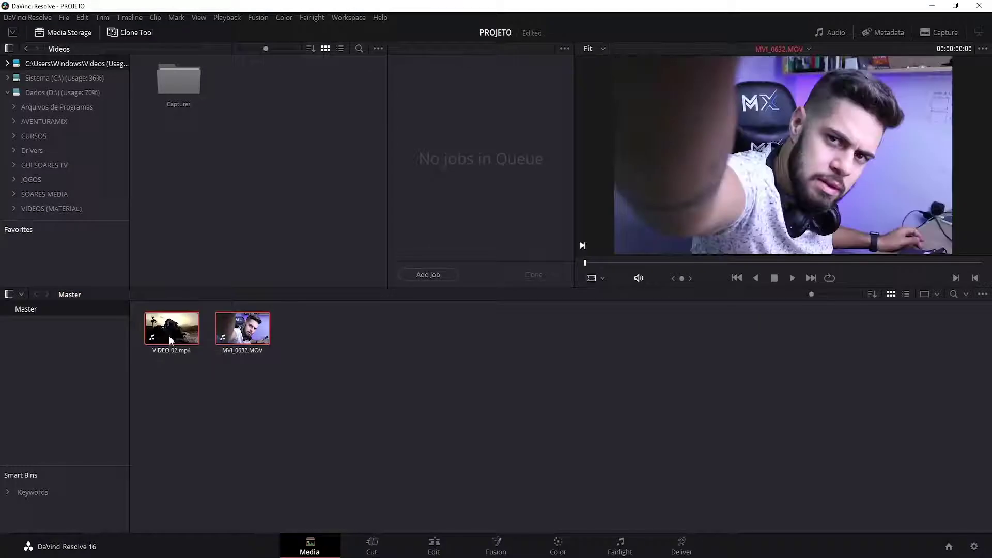
{"action": "left_click", "coordinate": [325, 352]}
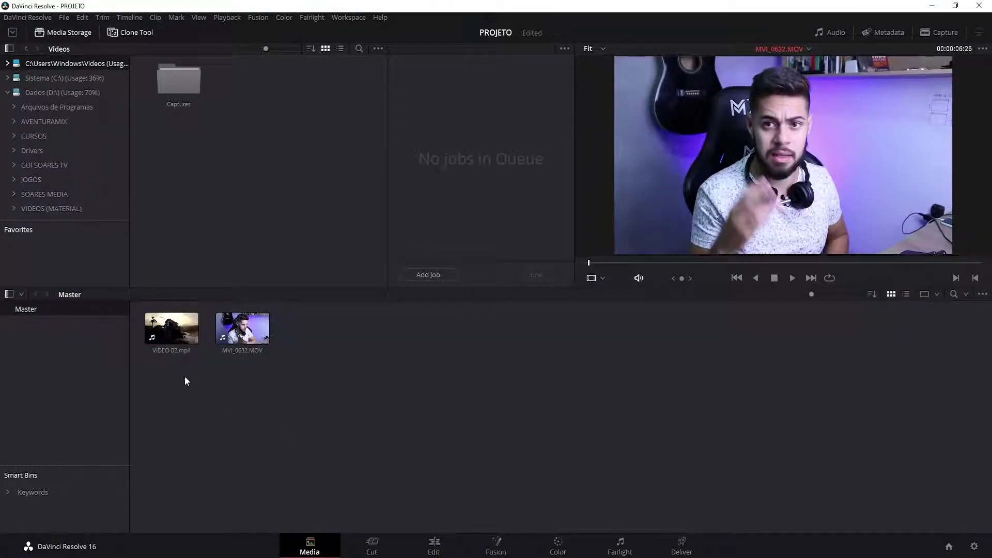
Step: On the Edit page, place MVI_0632.MOV onto a new Timeline 1 and mute Audio 1
{"action": "left_click", "coordinate": [437, 546]}
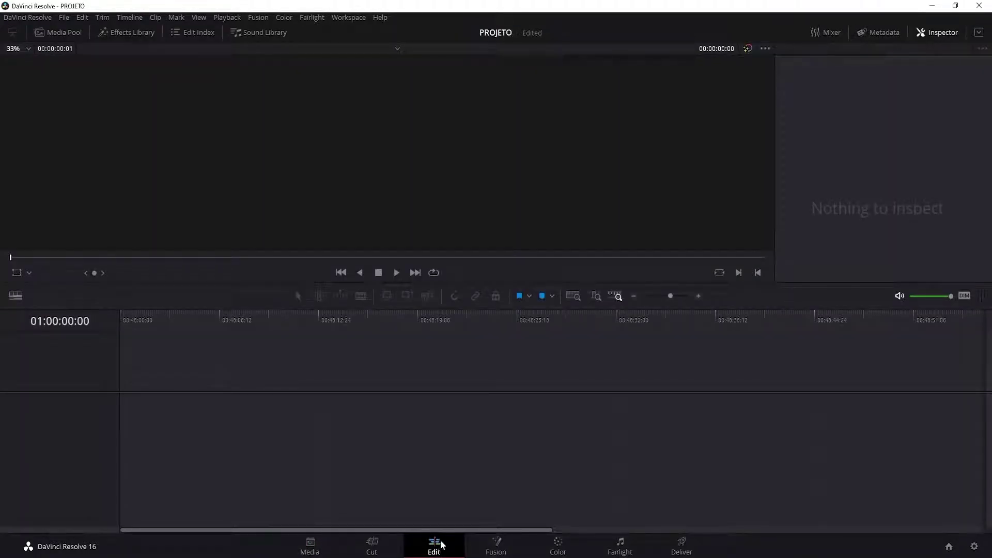
{"action": "left_click", "coordinate": [56, 30]}
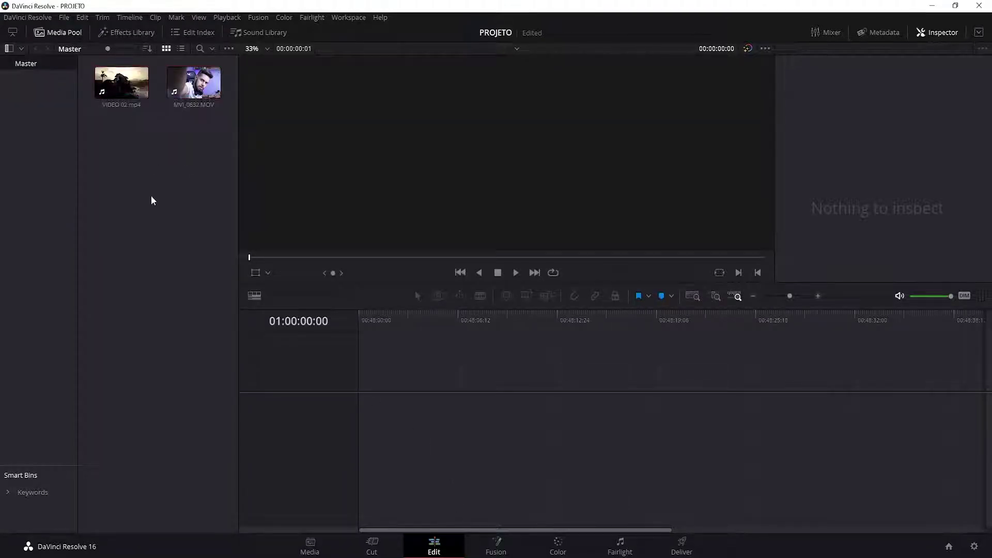
{"action": "left_click_drag", "start_coordinate": [194, 85], "coordinate": [385, 396]}
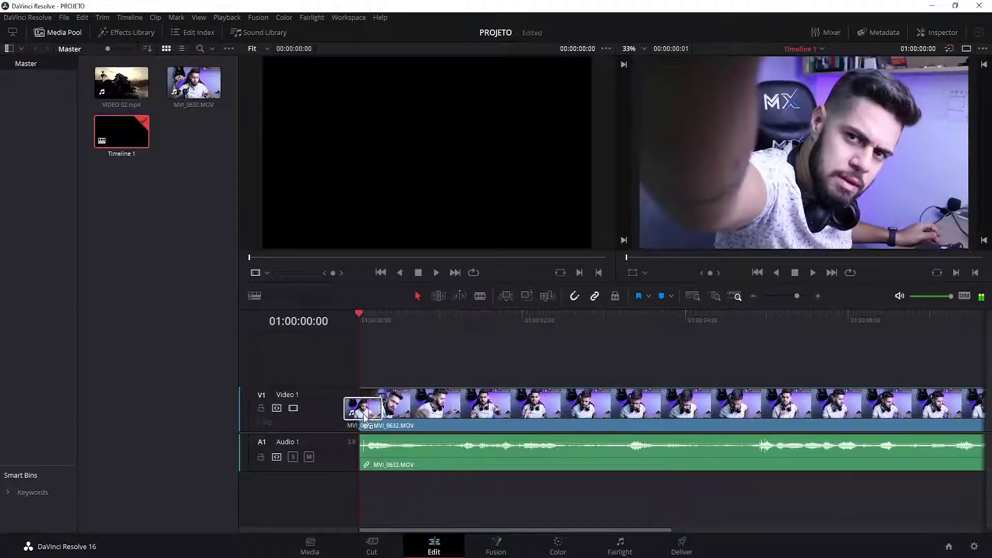
{"action": "left_click_drag", "start_coordinate": [392, 414], "coordinate": [422, 419]}
{"action": "left_click", "coordinate": [422, 420]}
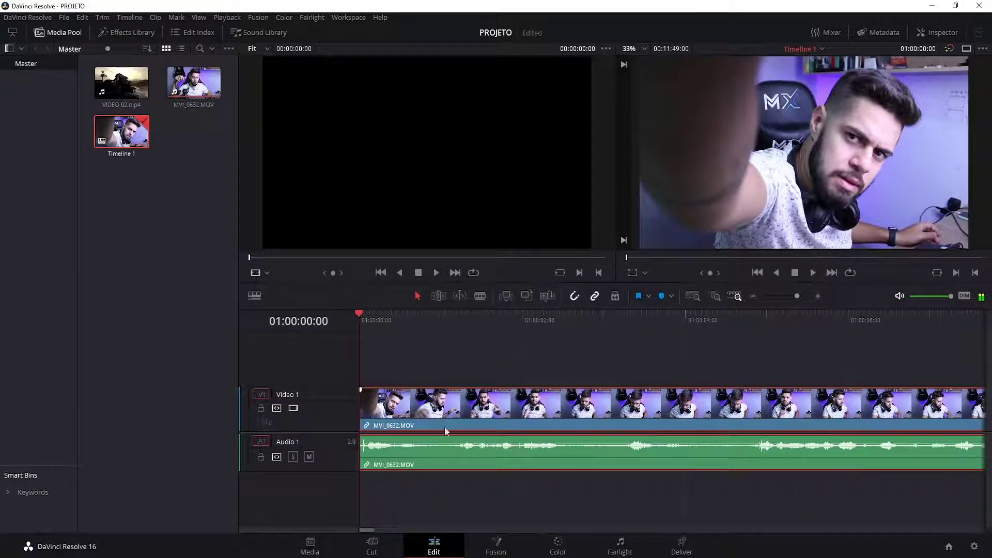
{"action": "left_click", "coordinate": [308, 458]}
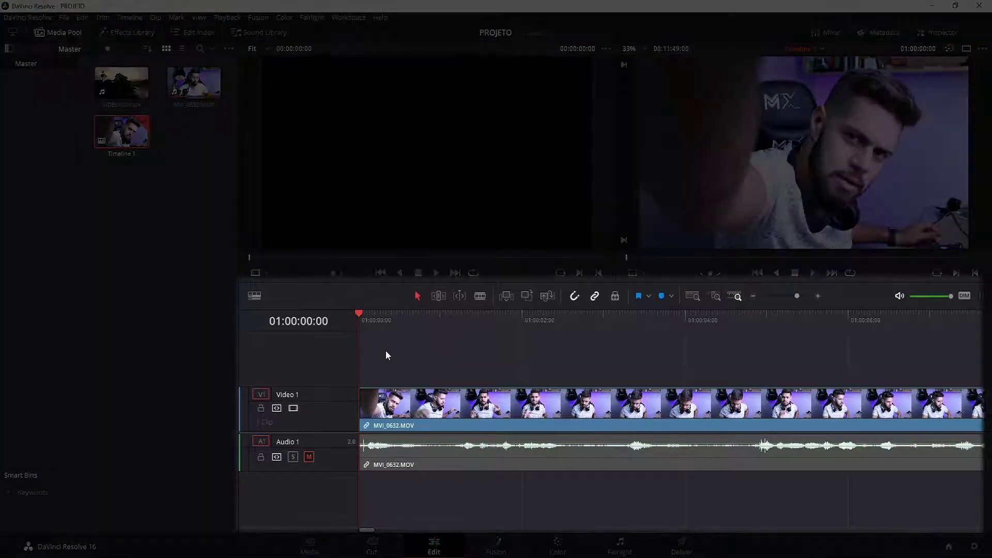
Step: Scrub the playhead to 01:00:04:13 and select the linked video and audio clips
{"action": "mouse_move", "coordinate": [357, 312]}
{"action": "left_mouse_down"}
{"action": "mouse_move", "coordinate": [503, 330]}
{"action": "mouse_move", "coordinate": [468, 336]}
{"action": "left_mouse_up"}
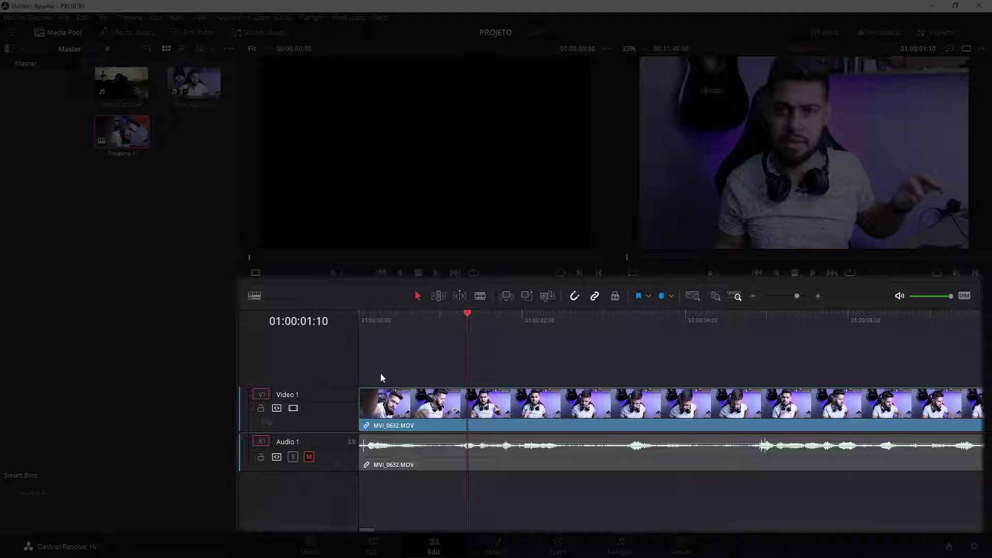
{"action": "mouse_move", "coordinate": [467, 313]}
{"action": "left_mouse_down"}
{"action": "mouse_move", "coordinate": [660, 330]}
{"action": "mouse_move", "coordinate": [717, 351]}
{"action": "left_mouse_up"}
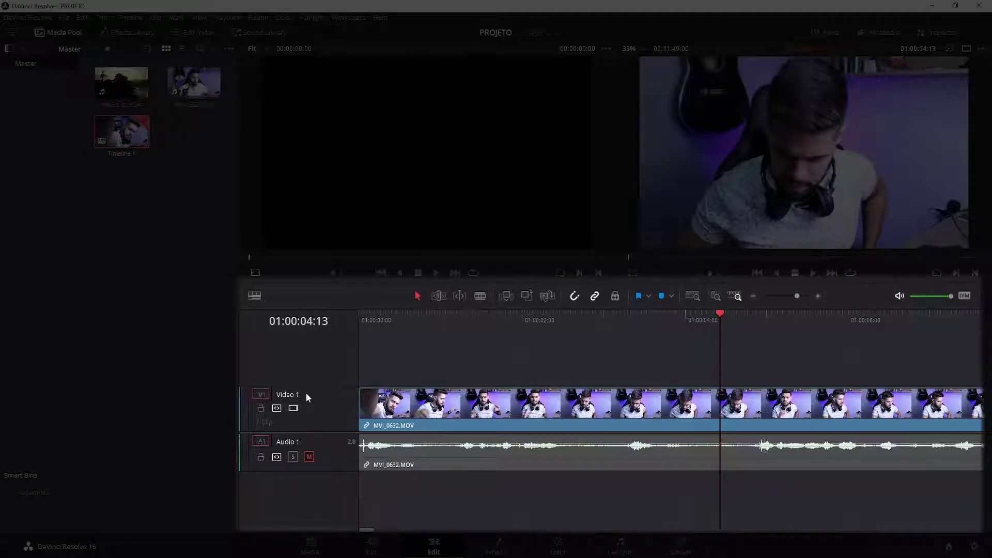
{"action": "left_click", "coordinate": [437, 459]}
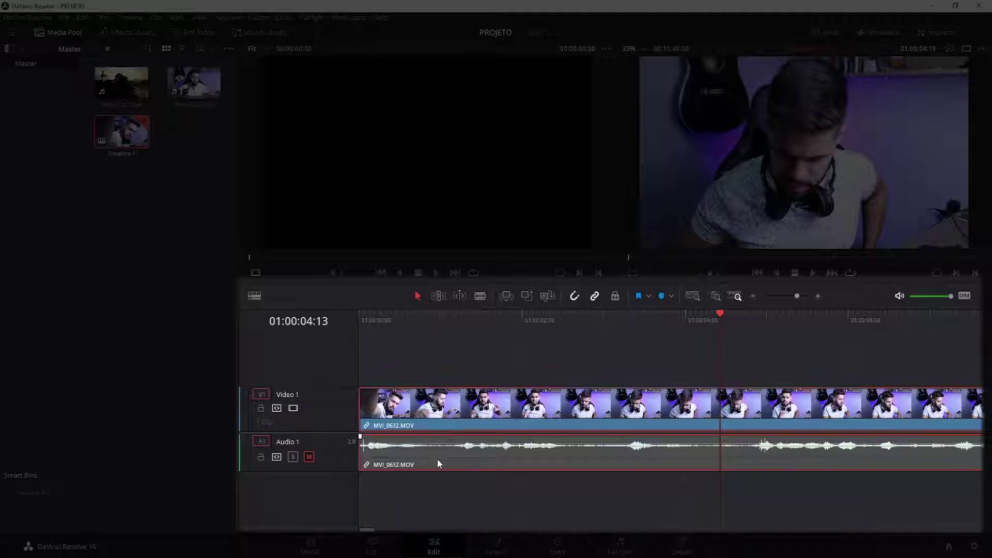
{"action": "left_click", "coordinate": [460, 418]}
{"action": "left_click", "coordinate": [511, 364]}
{"action": "left_click", "coordinate": [601, 408]}
{"action": "left_click", "coordinate": [658, 488]}
{"action": "left_click", "coordinate": [506, 416]}
{"action": "left_click", "coordinate": [501, 482]}
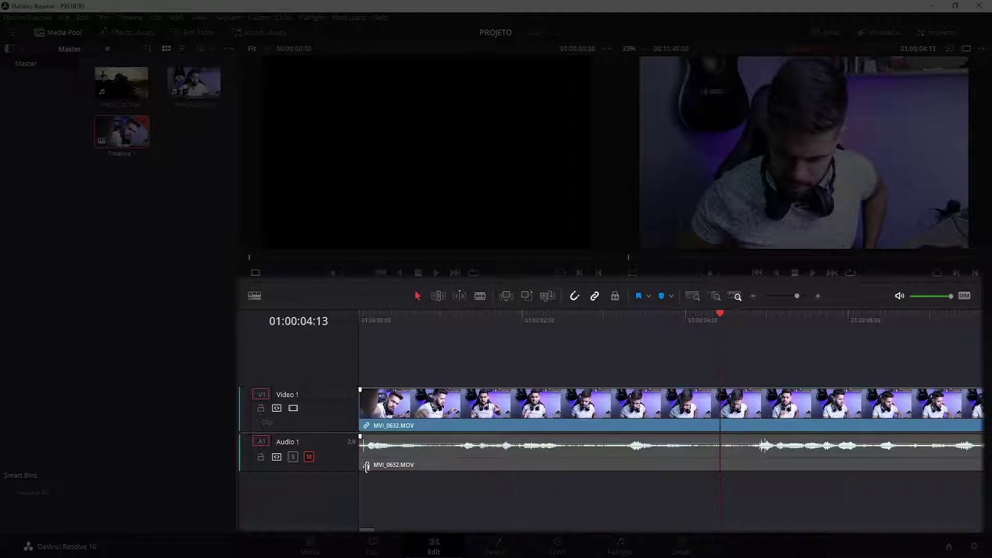
Step: Toggle the Audio 1 mute off and back on
{"action": "left_click", "coordinate": [309, 458]}
{"action": "left_click", "coordinate": [309, 457]}
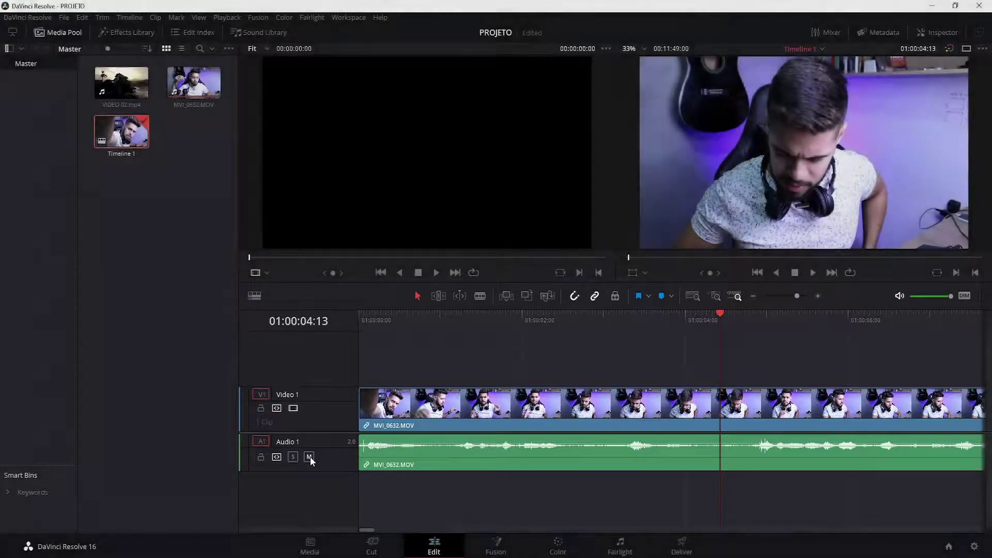
{"action": "left_click", "coordinate": [310, 457]}
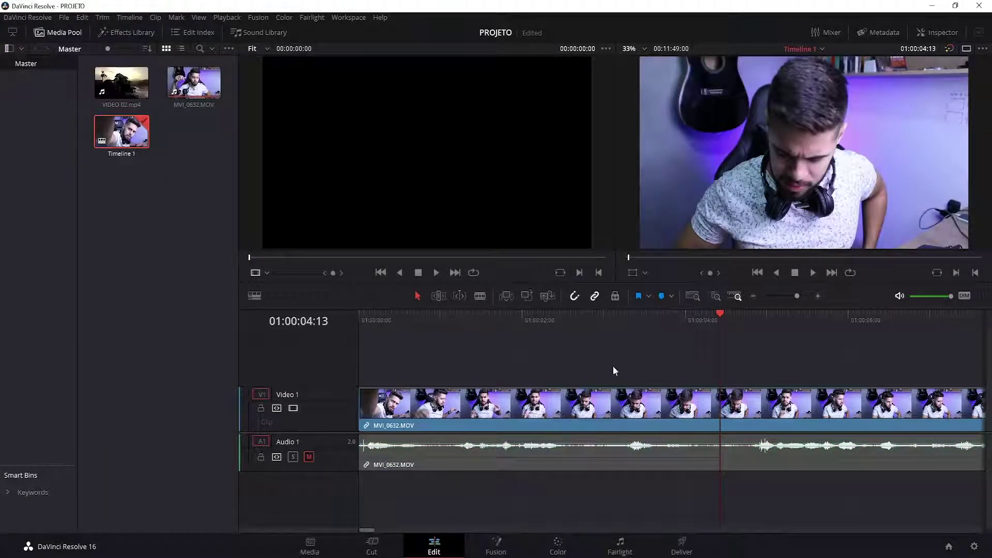
{"action": "mouse_move", "coordinate": [121, 83]}
{"action": "left_mouse_down"}
{"action": "mouse_move", "coordinate": [421, 307]}
{"action": "mouse_move", "coordinate": [648, 376]}
{"action": "left_mouse_up"}
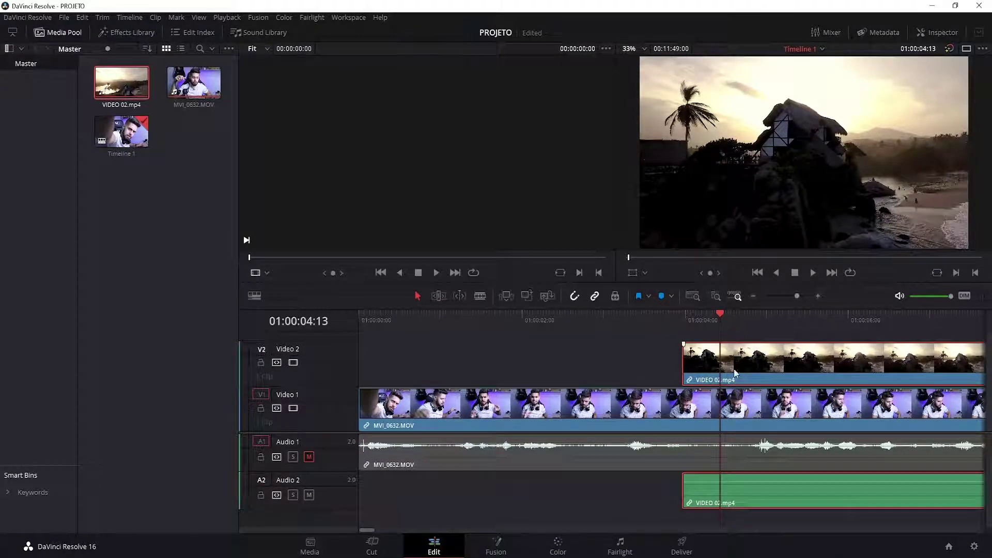
{"action": "left_click", "coordinate": [754, 411]}
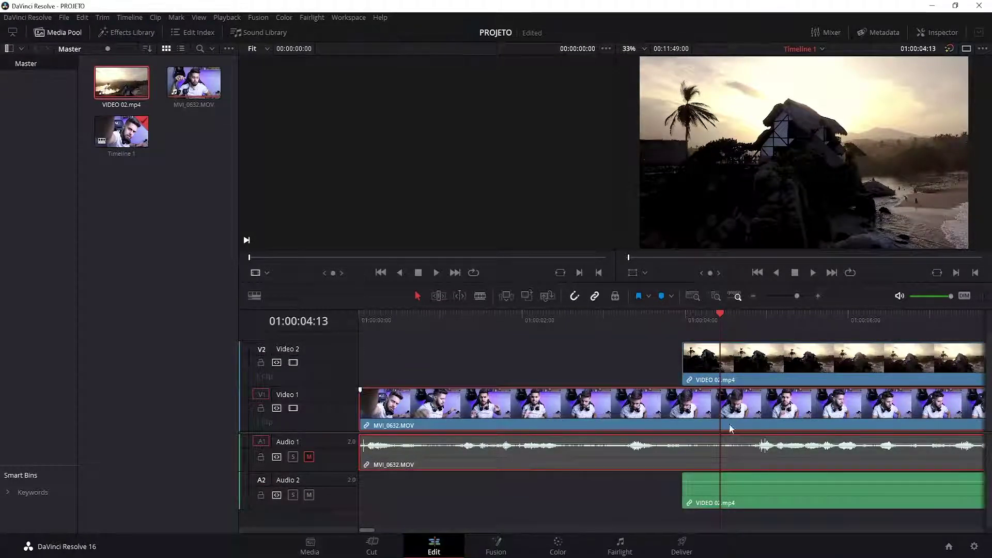
{"action": "left_click", "coordinate": [751, 458]}
{"action": "key", "text": "ctrl+shift+a"}
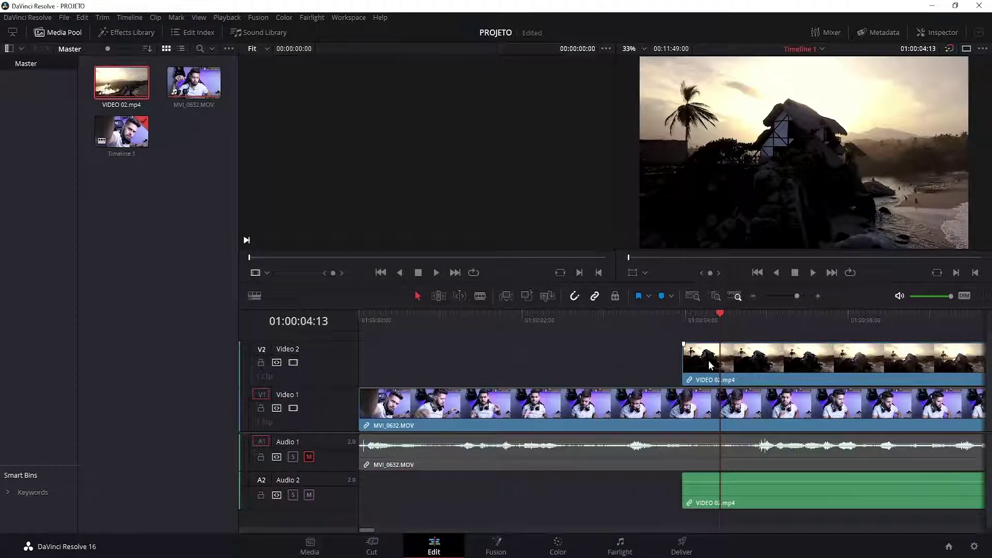
{"action": "key", "text": "ctrl+z"}
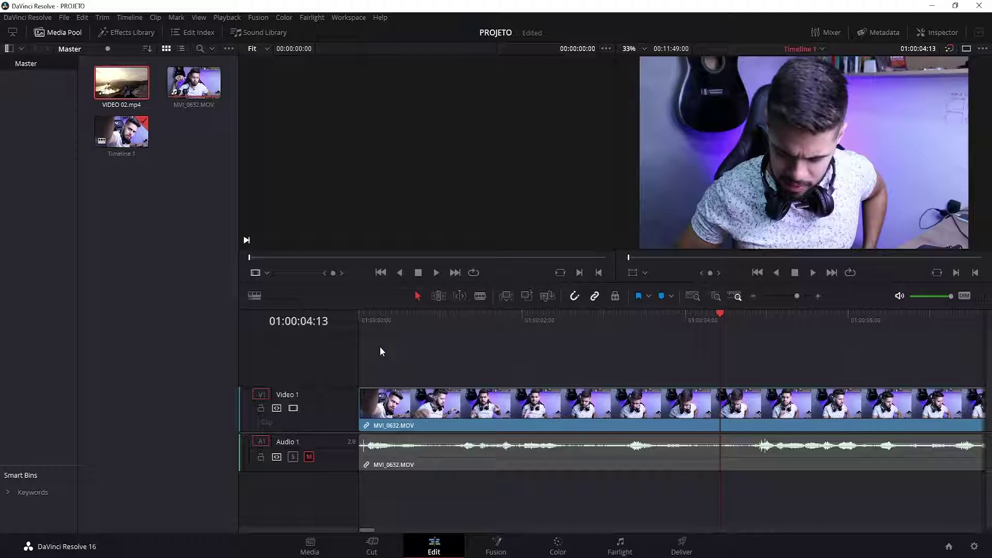
{"action": "right_click", "coordinate": [322, 371]}
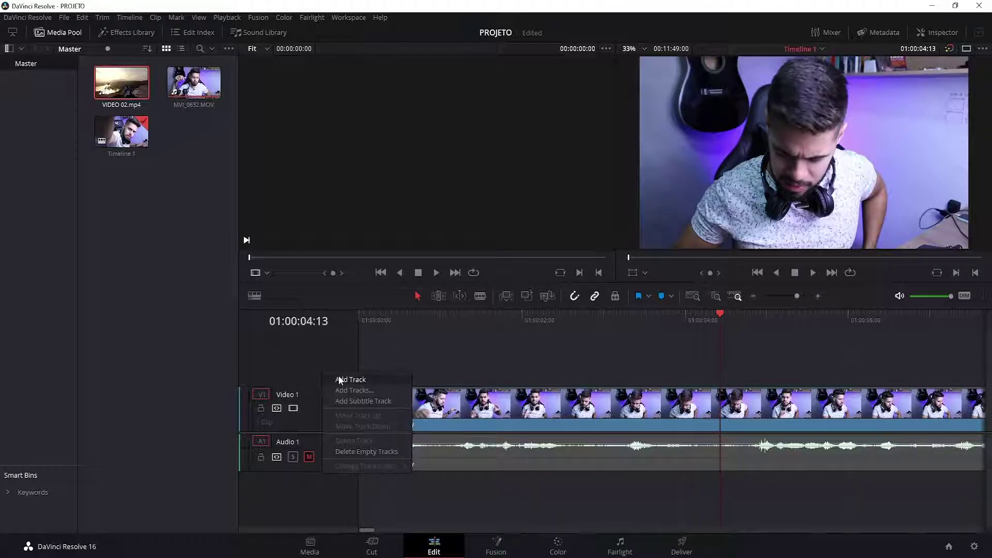
{"action": "left_click", "coordinate": [339, 380]}
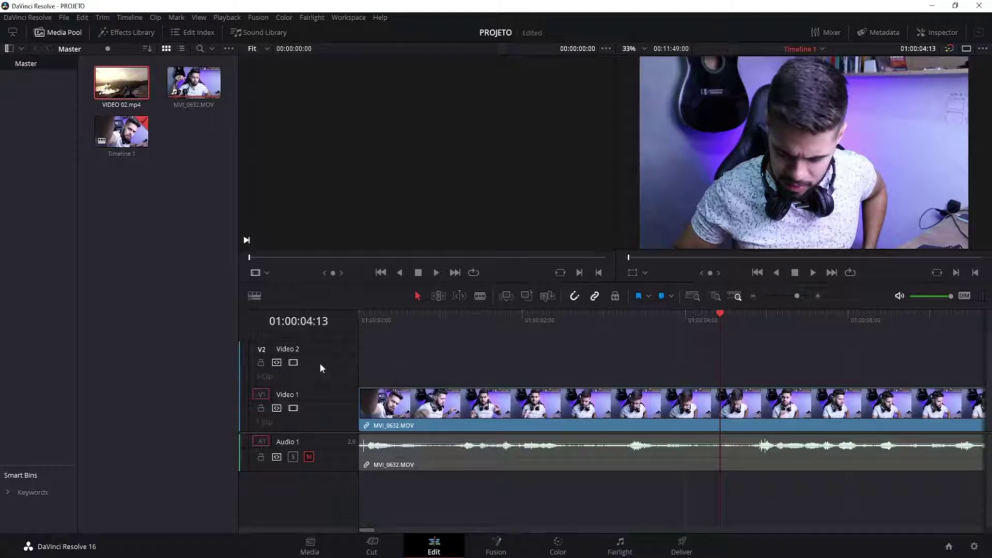
{"action": "key", "text": "ctrl+z"}
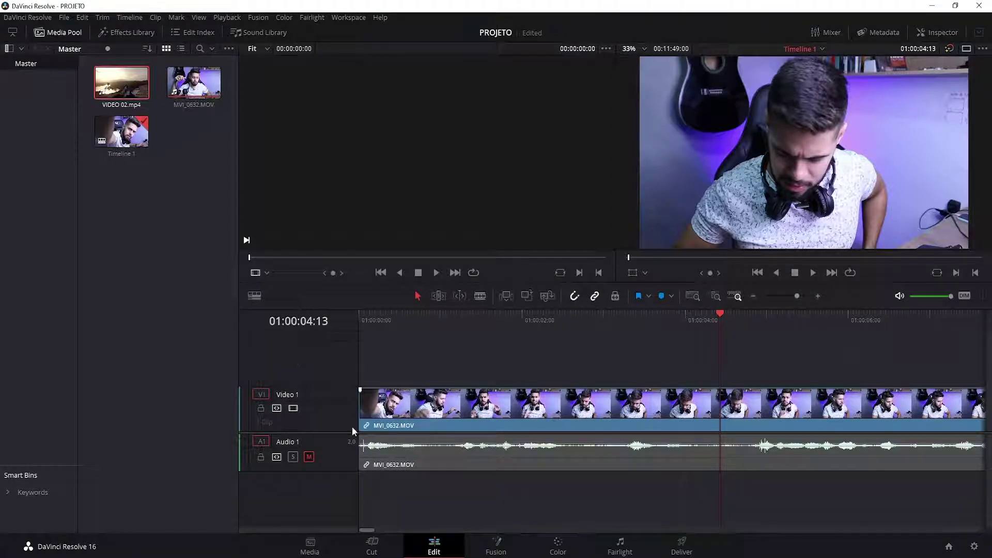
{"action": "left_click_drag", "start_coordinate": [322, 432], "coordinate": [319, 425]}
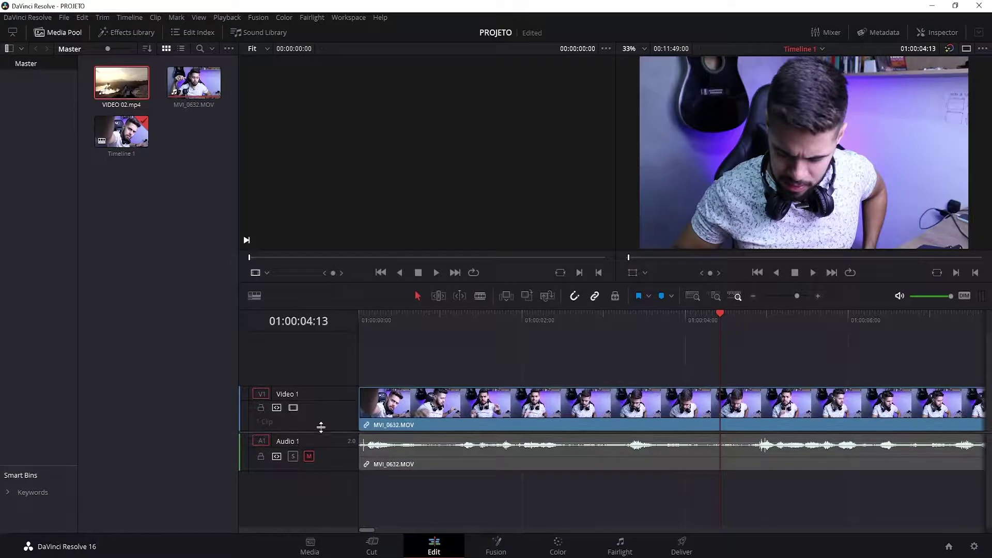
{"action": "right_click", "coordinate": [312, 484]}
{"action": "mouse_move", "coordinate": [345, 365]}
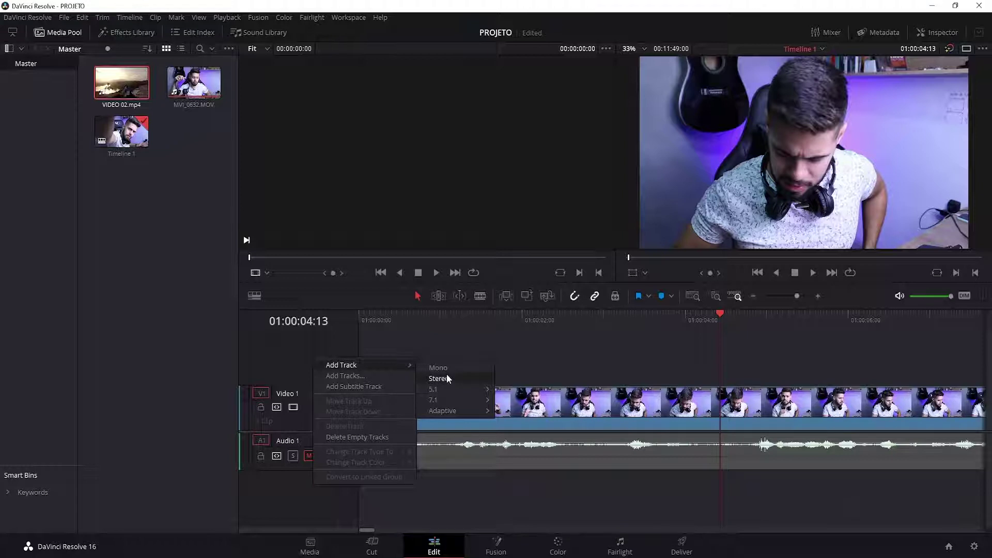
{"action": "mouse_move", "coordinate": [436, 403]}
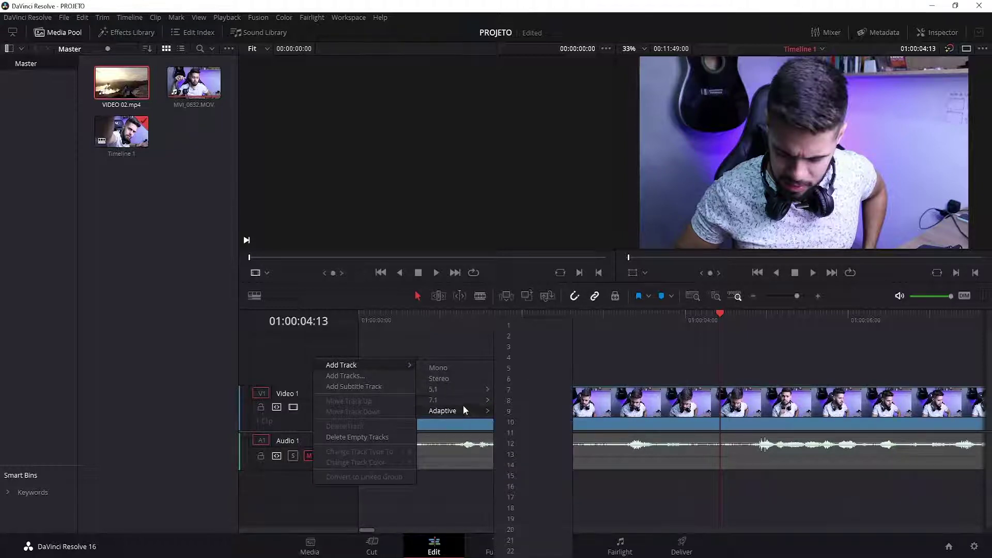
{"action": "left_click", "coordinate": [449, 380]}
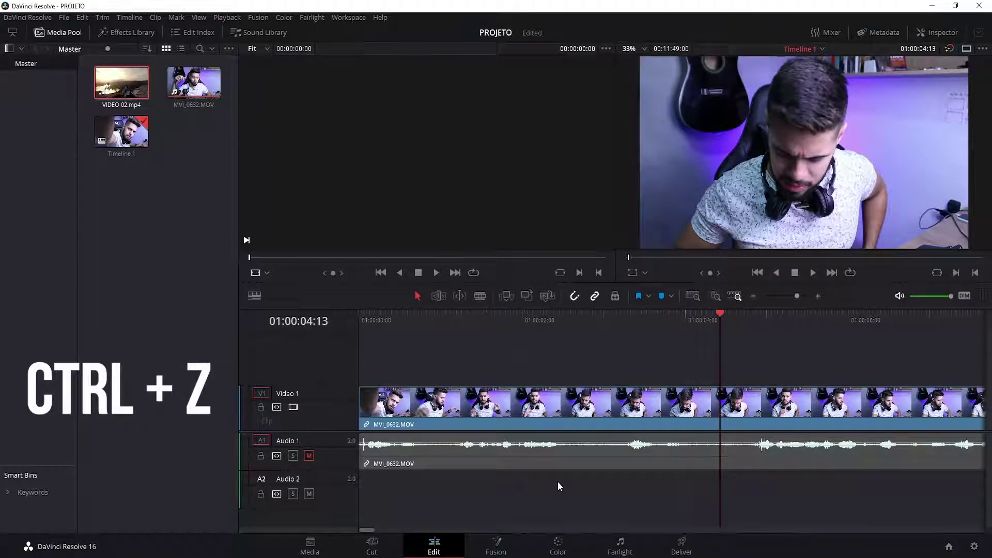
{"action": "key", "text": "ctrl+z"}
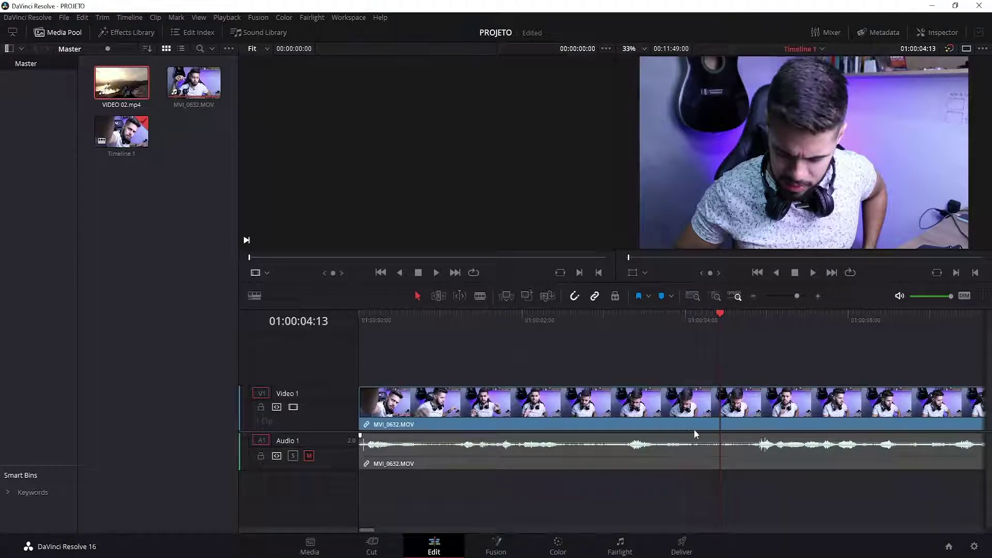
Step: Split MVI_0632.MOV at 01:00:04:13 with the blade tool and delete the first part
{"action": "left_click", "coordinate": [482, 296]}
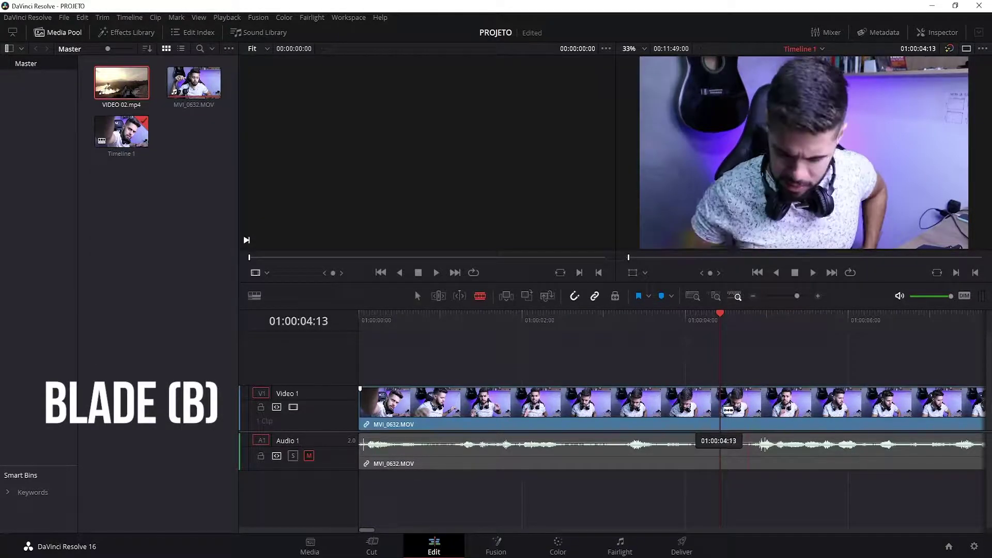
{"action": "left_click", "coordinate": [749, 406]}
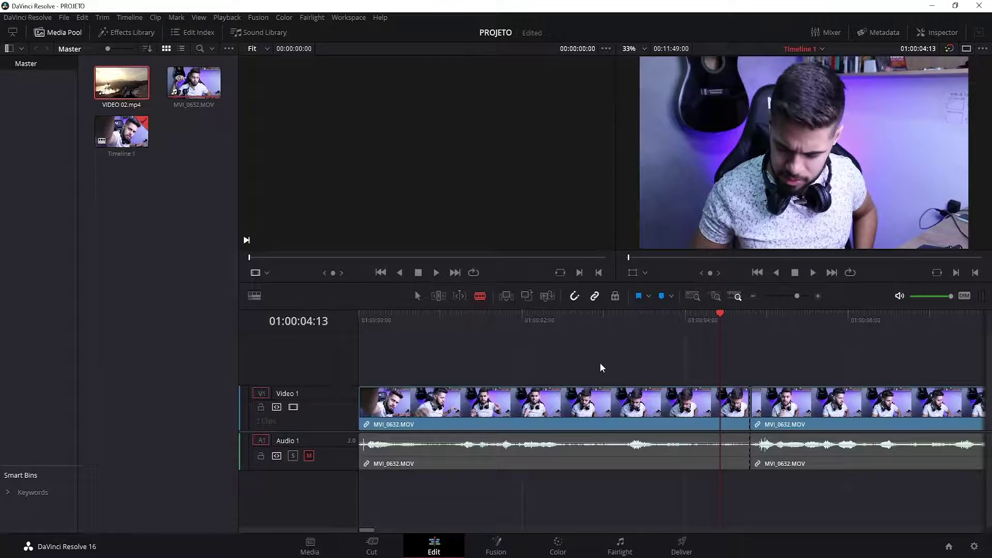
{"action": "left_click", "coordinate": [418, 295]}
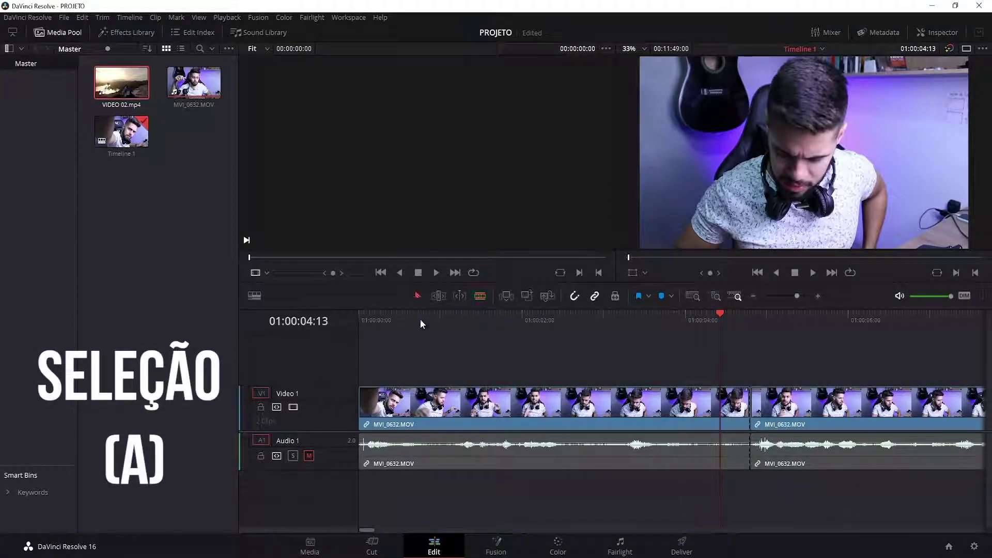
{"action": "left_click", "coordinate": [695, 417]}
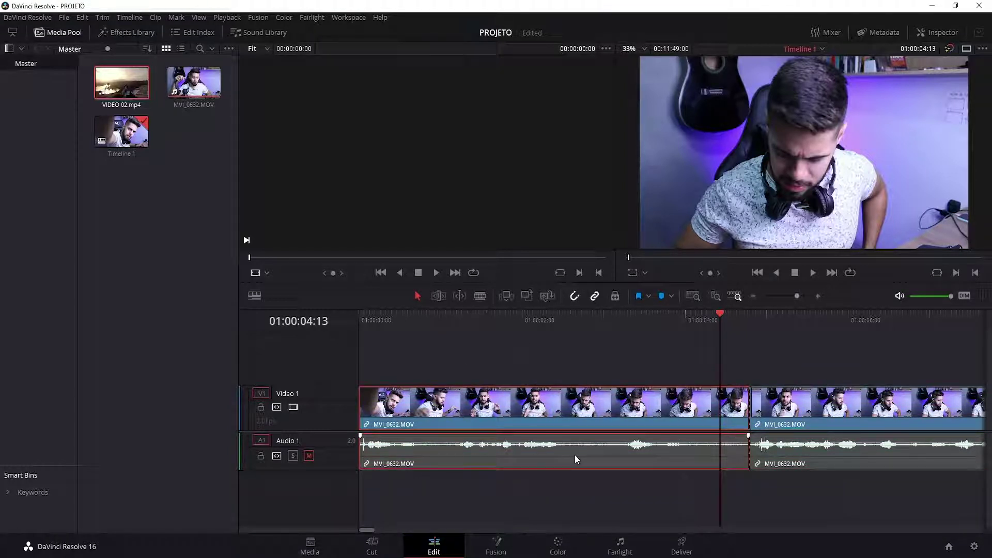
{"action": "key", "text": "Delete"}
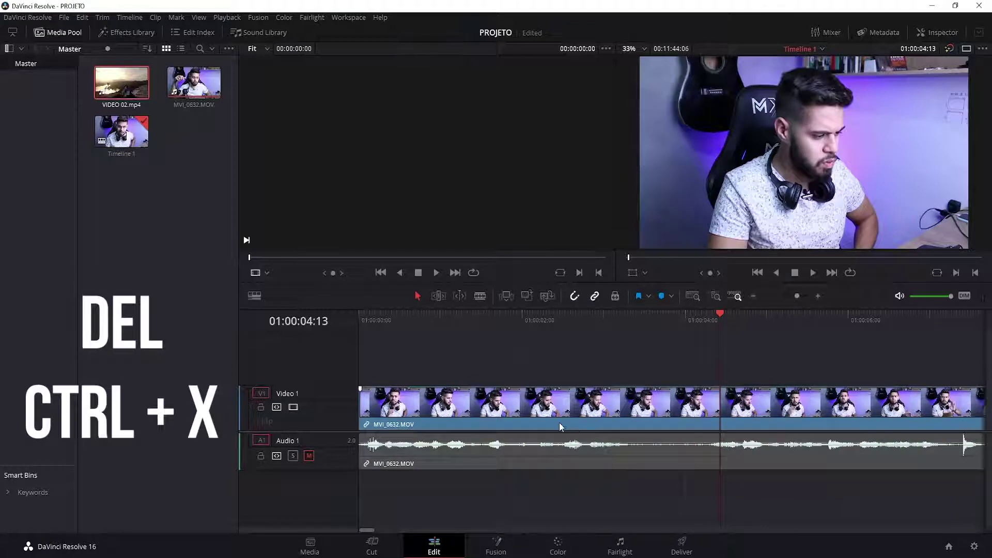
Step: Try deleting and moving the clip pieces, then undo to restore the first part
{"action": "left_click", "coordinate": [698, 403]}
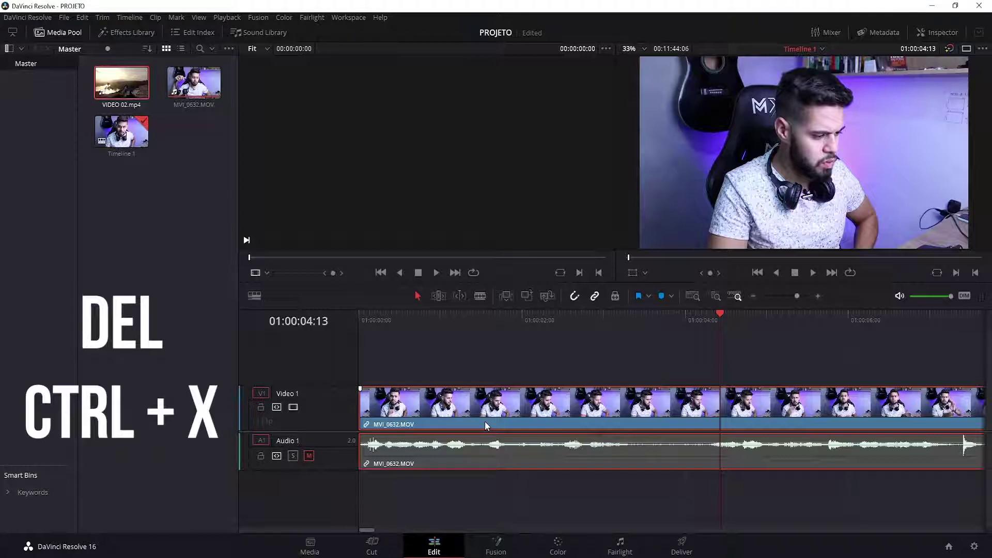
{"action": "key", "text": "Delete"}
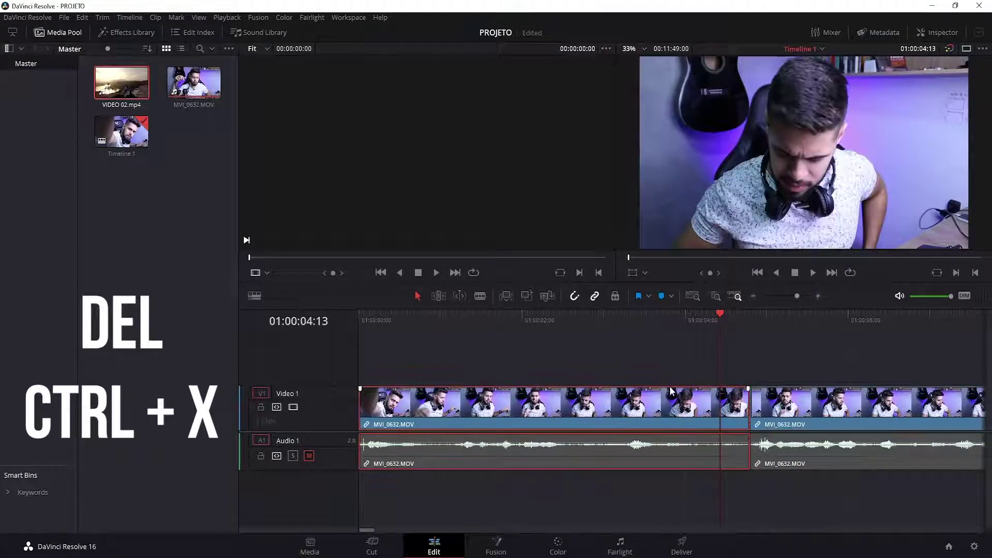
{"action": "key", "text": "ctrl+x"}
{"action": "left_click", "coordinate": [470, 425]}
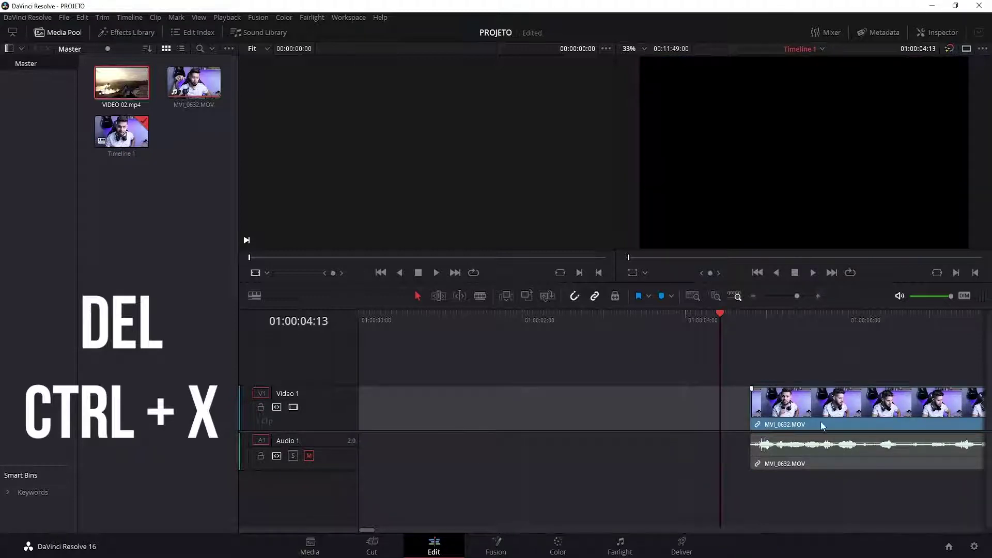
{"action": "left_click", "coordinate": [641, 392]}
{"action": "left_click", "coordinate": [678, 414]}
{"action": "left_click_drag", "start_coordinate": [878, 408], "coordinate": [619, 417]}
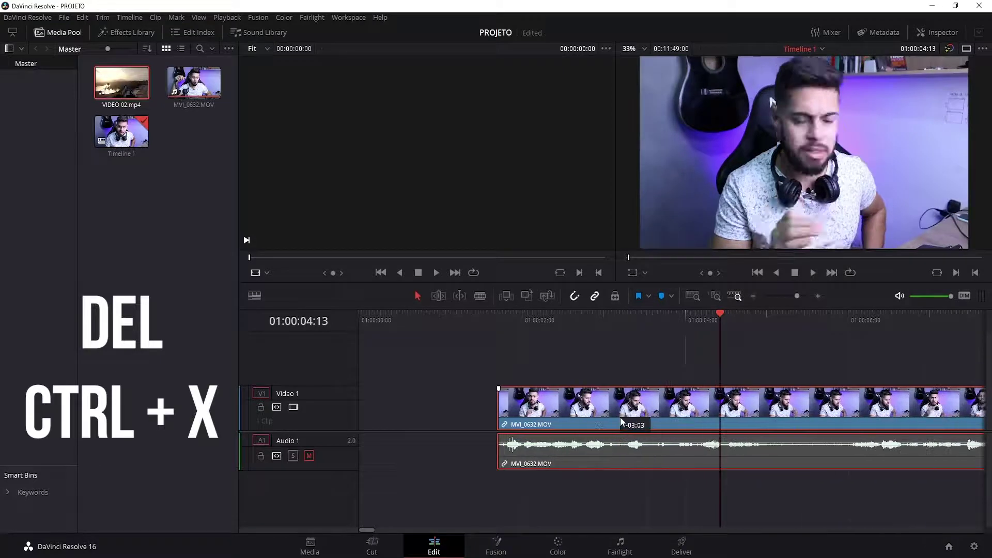
{"action": "key", "text": "Escape"}
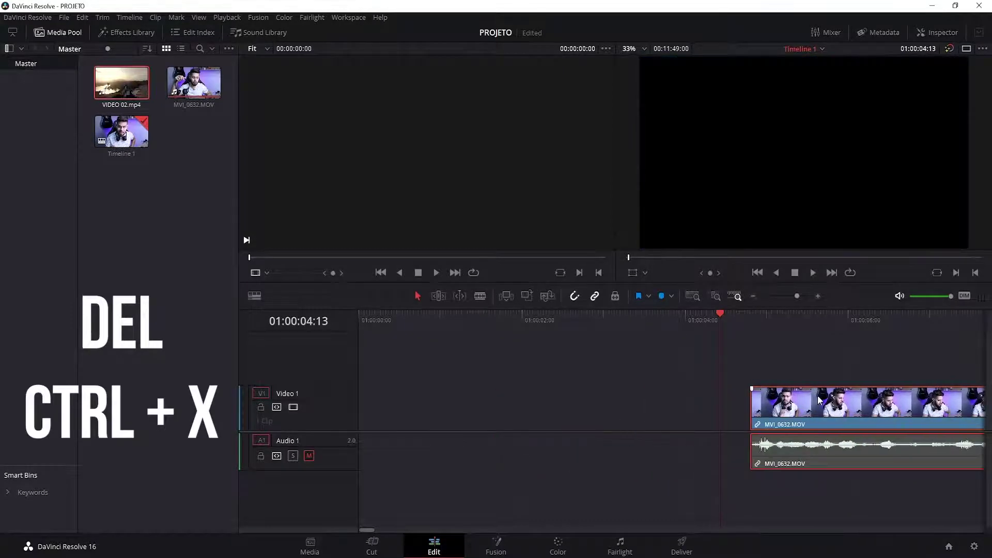
{"action": "key", "text": "ctrl+z"}
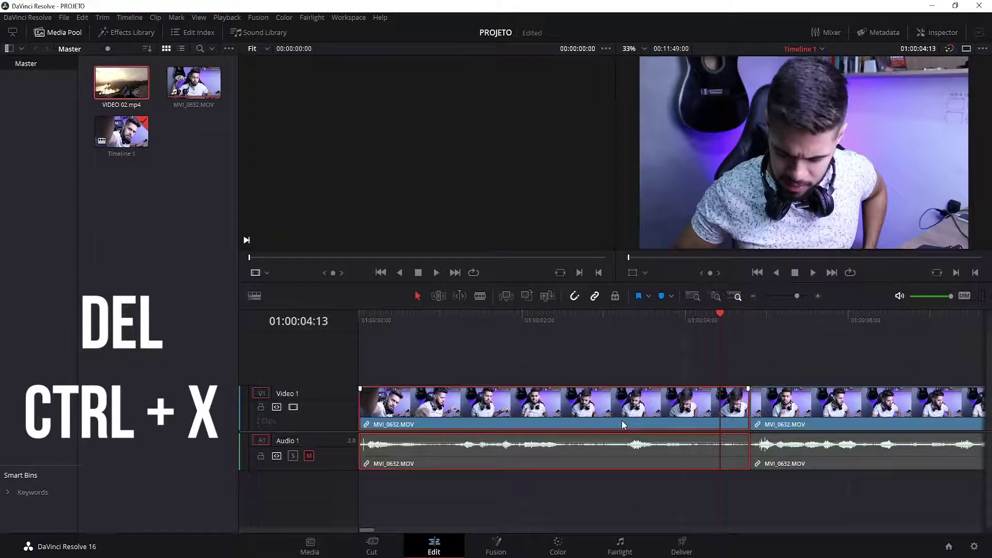
Step: Remove the first part of the clip, leaving an empty gap at the timeline start
{"action": "left_click", "coordinate": [622, 420]}
{"action": "key", "text": "ctrl+x"}
{"action": "key", "text": "Delete"}
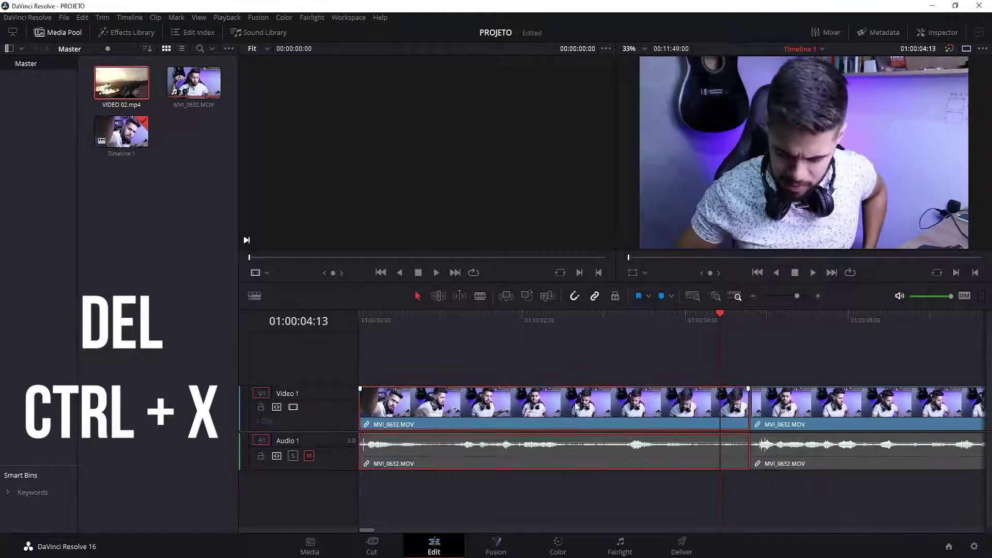
{"action": "key", "text": "BackSpace"}
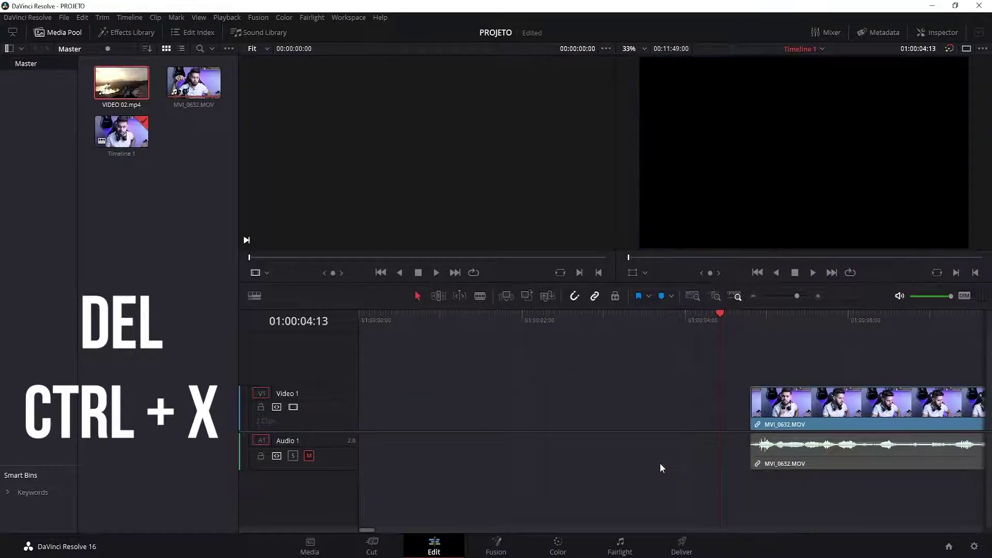
{"action": "left_click", "coordinate": [644, 406]}
{"action": "left_click", "coordinate": [873, 402]}
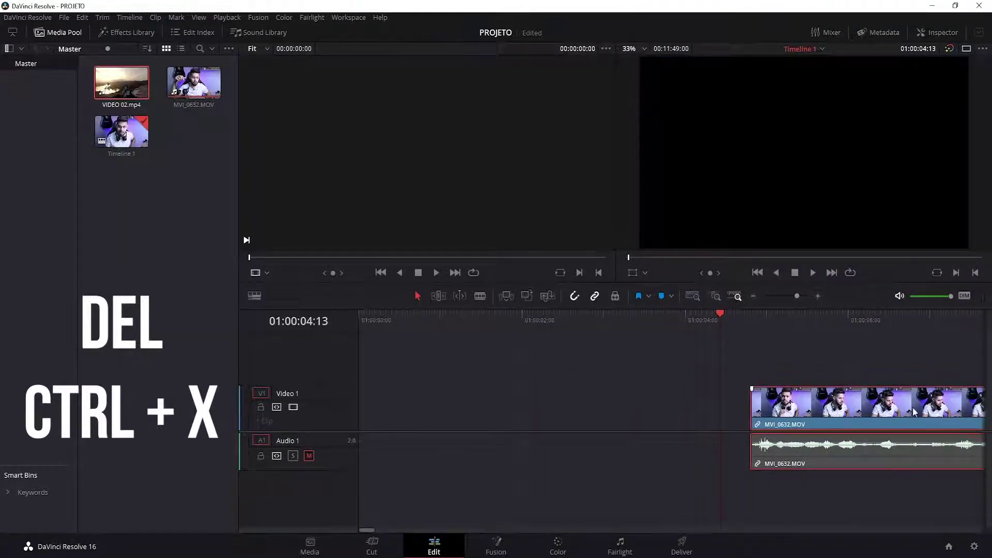
{"action": "left_click", "coordinate": [607, 402]}
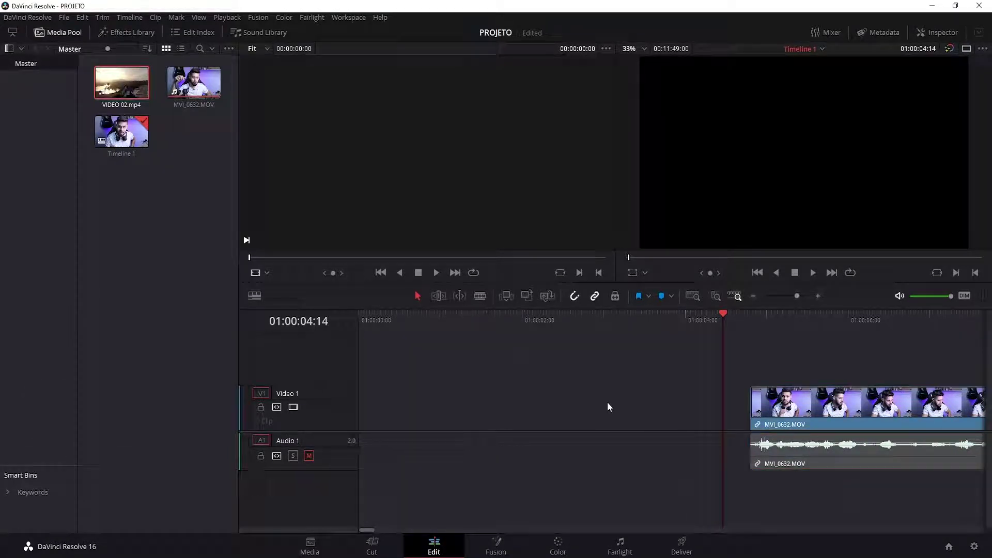
Step: Trim MVI_0632.MOV's head so the clip starts near the two-second mark
{"action": "left_click_drag", "start_coordinate": [748, 408], "coordinate": [783, 404]}
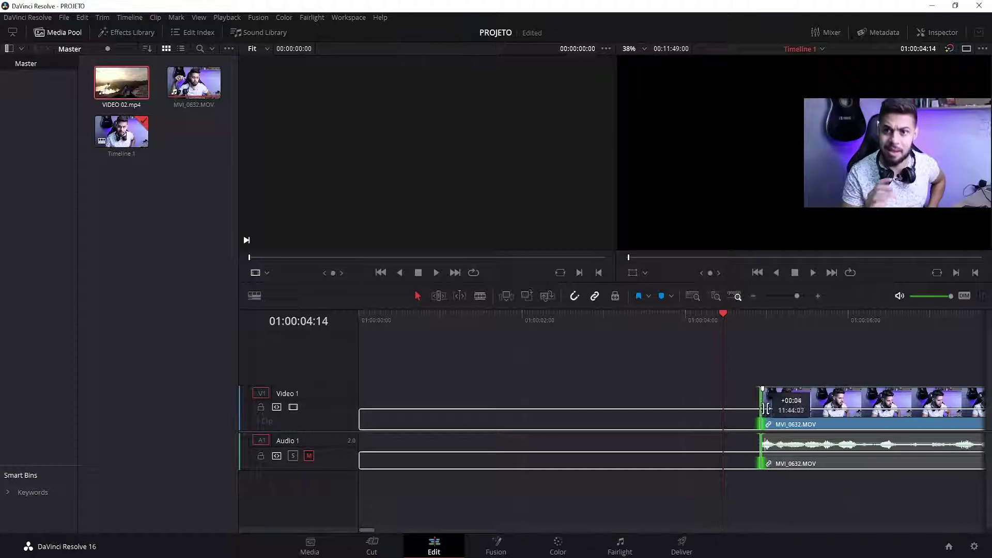
{"action": "left_click_drag", "start_coordinate": [782, 314], "coordinate": [802, 316]}
{"action": "left_click_drag", "start_coordinate": [814, 411], "coordinate": [424, 416]}
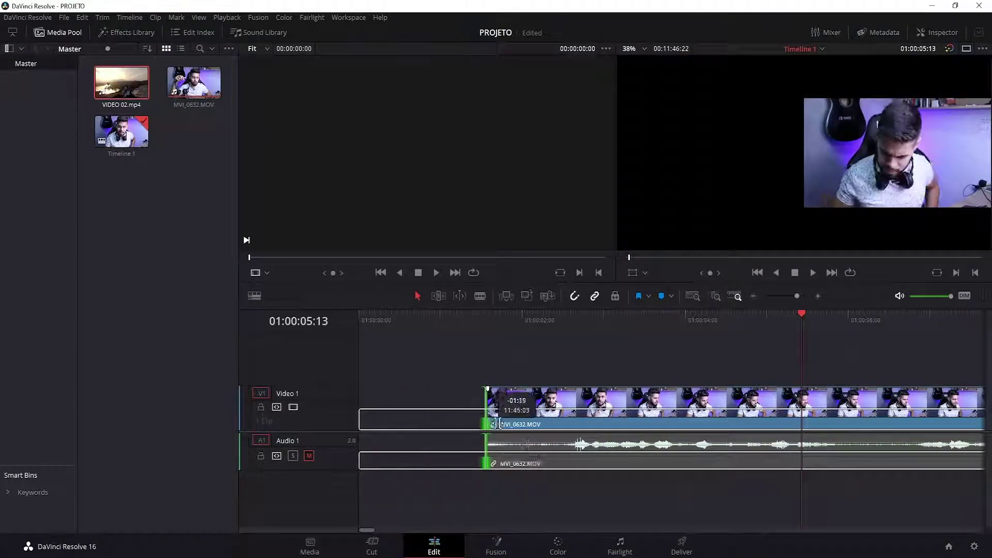
{"action": "left_click_drag", "start_coordinate": [423, 416], "coordinate": [536, 416]}
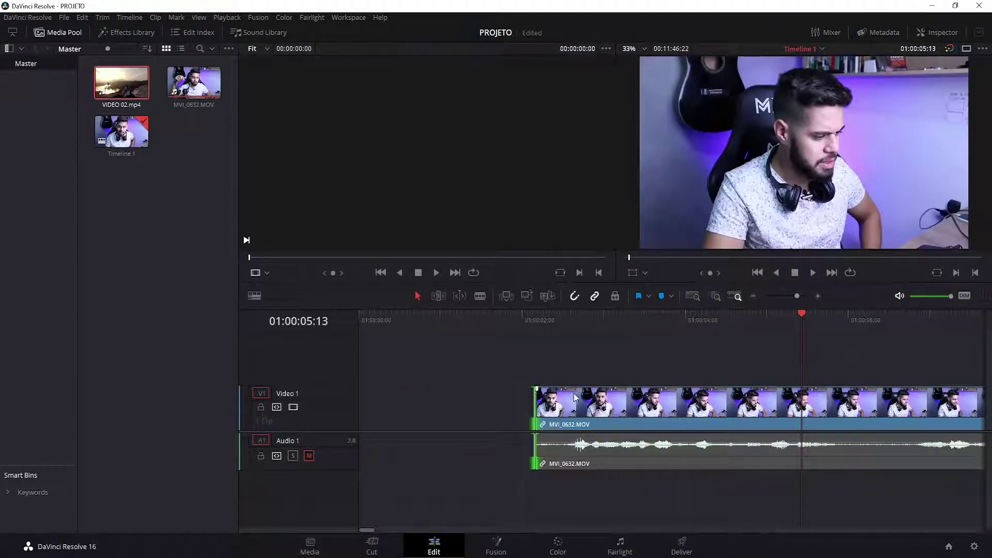
Step: Zoom the timeline out and select the MVI_0632.MOV clip
{"action": "scroll", "coordinate": [573, 393], "scroll_direction": "down", "scroll_amount": 1, "text": "alt"}
{"action": "mouse_move", "coordinate": [796, 296]}
{"action": "left_mouse_down"}
{"action": "mouse_move", "coordinate": [776, 296]}
{"action": "mouse_move", "coordinate": [789, 296]}
{"action": "left_mouse_up"}
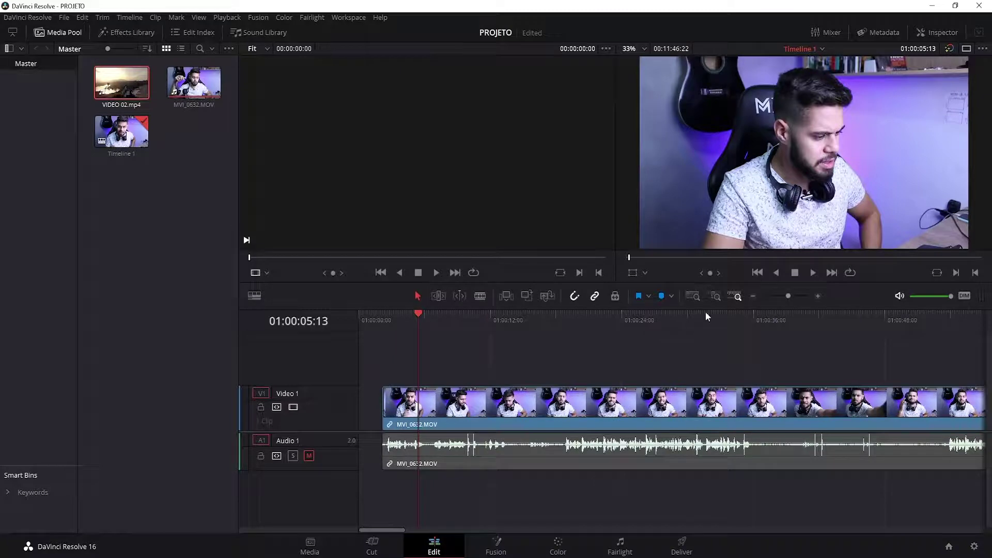
{"action": "left_click_drag", "start_coordinate": [788, 299], "coordinate": [788, 296]}
{"action": "left_click_drag", "start_coordinate": [378, 529], "coordinate": [394, 530]}
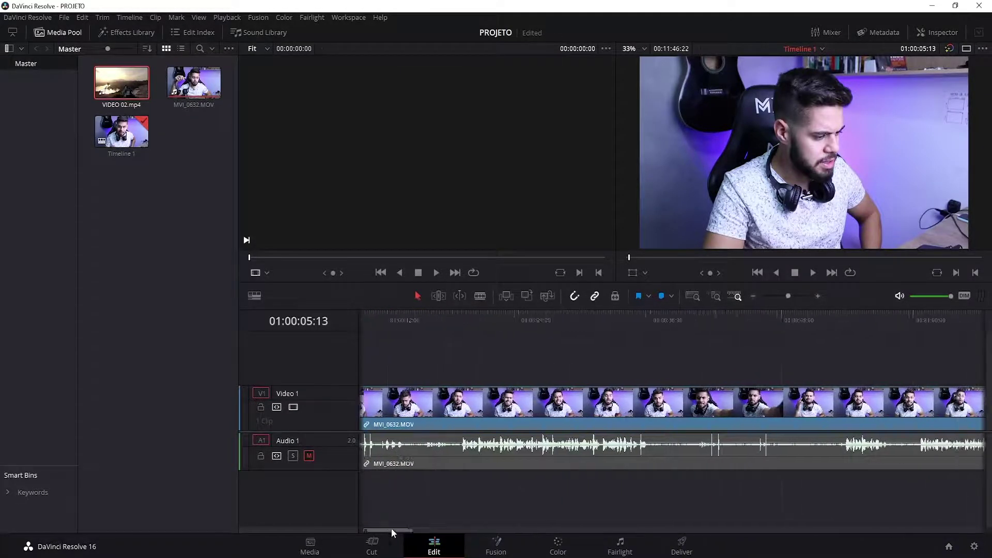
{"action": "left_click", "coordinate": [436, 447]}
{"action": "left_click_drag", "start_coordinate": [395, 529], "coordinate": [385, 496]}
{"action": "scroll", "coordinate": [419, 449], "scroll_direction": "up", "scroll_amount": 2}
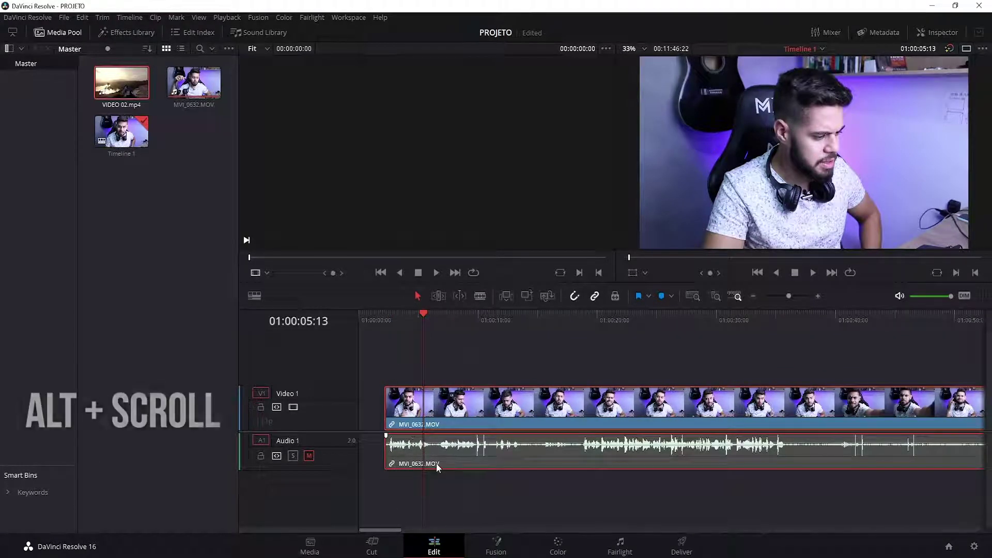
{"action": "scroll", "coordinate": [439, 420], "scroll_direction": "down", "scroll_amount": 1}
{"action": "scroll", "coordinate": [440, 421], "scroll_direction": "down", "scroll_amount": 1}
{"action": "scroll", "coordinate": [398, 429], "scroll_direction": "down", "scroll_amount": 3}
{"action": "scroll", "coordinate": [382, 441], "scroll_direction": "up", "scroll_amount": 2}
{"action": "scroll", "coordinate": [385, 440], "scroll_direction": "up", "scroll_amount": 1}
{"action": "scroll", "coordinate": [393, 437], "scroll_direction": "up", "scroll_amount": 1}
{"action": "scroll", "coordinate": [401, 434], "scroll_direction": "up", "scroll_amount": 1}
{"action": "scroll", "coordinate": [404, 431], "scroll_direction": "up", "scroll_amount": 1}
{"action": "scroll", "coordinate": [406, 429], "scroll_direction": "up", "scroll_amount": 1}
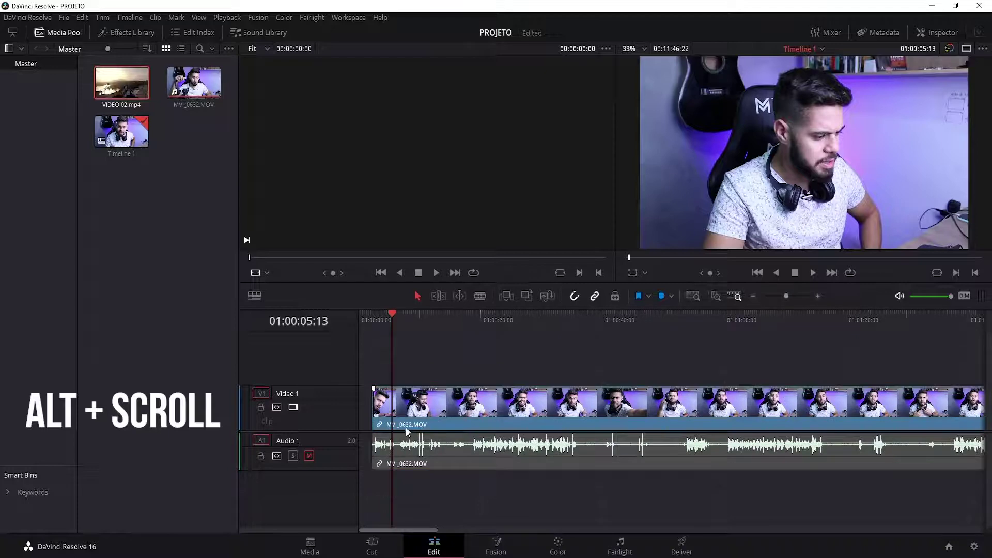
{"action": "scroll", "coordinate": [399, 427], "scroll_direction": "up", "scroll_amount": 2}
{"action": "scroll", "coordinate": [439, 430], "scroll_direction": "up", "scroll_amount": 2}
{"action": "scroll", "coordinate": [480, 433], "scroll_direction": "down", "scroll_amount": 2}
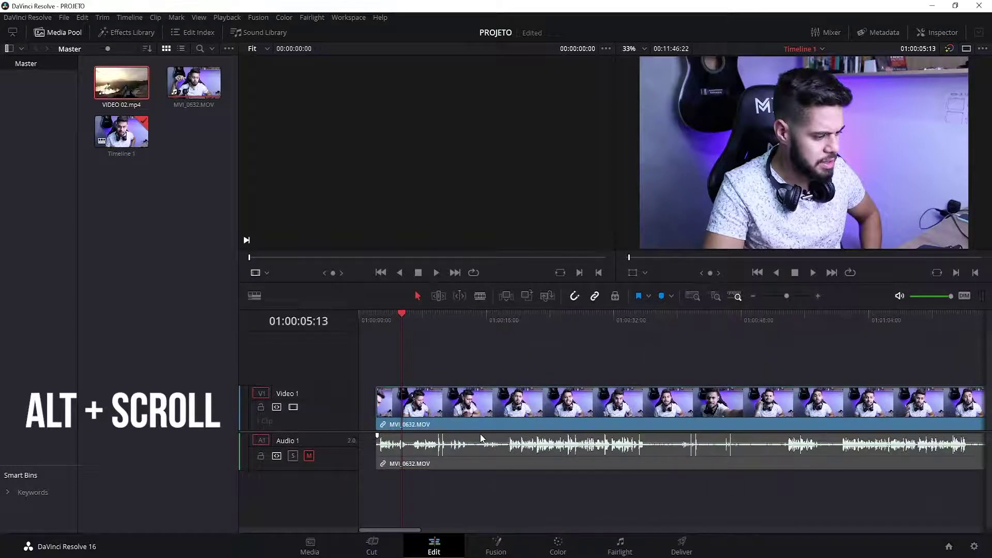
{"action": "scroll", "coordinate": [457, 465], "scroll_direction": "down", "scroll_amount": 1}
{"action": "left_click_drag", "start_coordinate": [432, 529], "coordinate": [442, 531]}
{"action": "scroll", "coordinate": [403, 444], "scroll_direction": "down", "scroll_amount": 1}
{"action": "scroll", "coordinate": [378, 443], "scroll_direction": "down", "scroll_amount": 3}
{"action": "scroll", "coordinate": [393, 443], "scroll_direction": "up", "scroll_amount": 2}
{"action": "scroll", "coordinate": [424, 442], "scroll_direction": "up", "scroll_amount": 1}
{"action": "scroll", "coordinate": [465, 440], "scroll_direction": "up", "scroll_amount": 1}
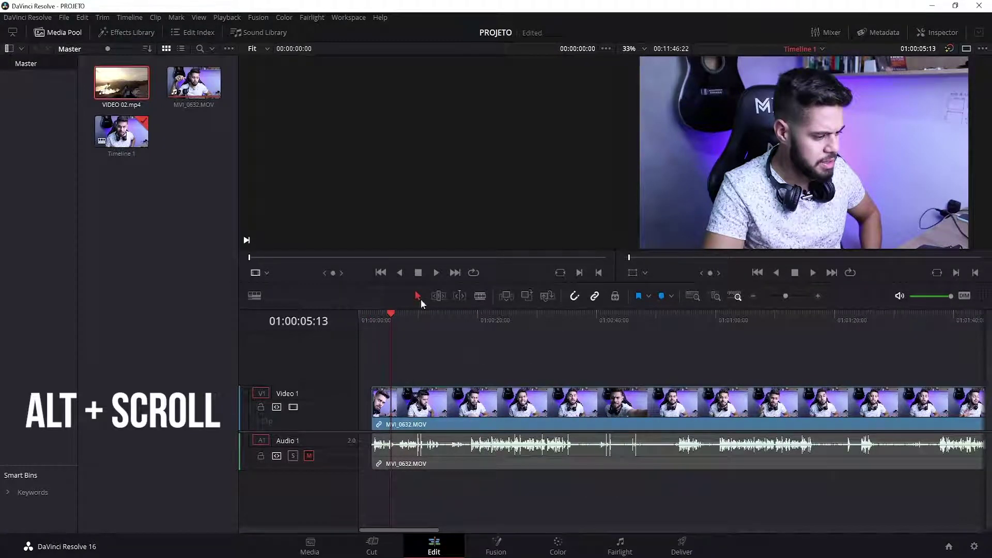
{"action": "scroll", "coordinate": [458, 352], "scroll_direction": "up", "scroll_amount": 1}
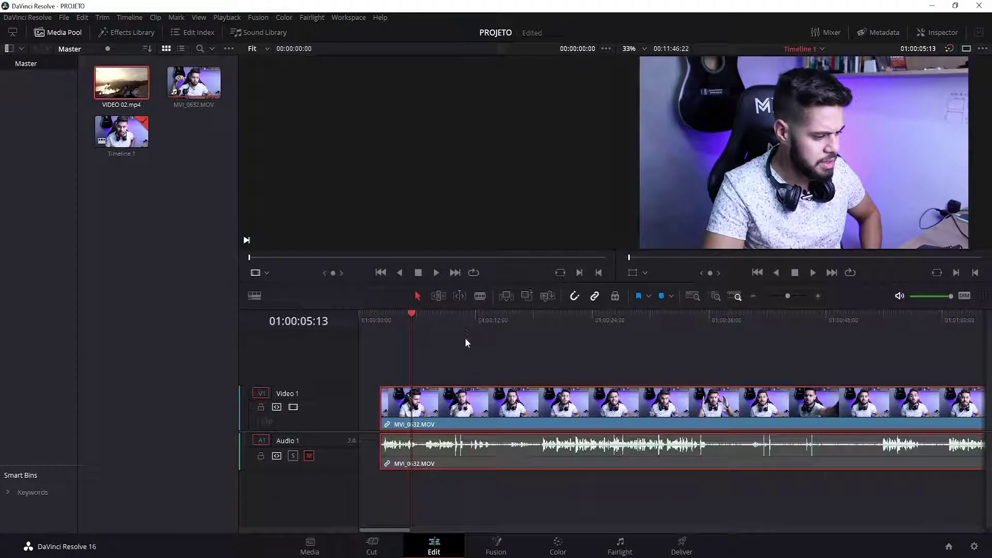
{"action": "left_click_drag", "start_coordinate": [432, 312], "coordinate": [540, 319]}
{"action": "scroll", "coordinate": [682, 389], "scroll_direction": "up", "scroll_amount": 2}
{"action": "scroll", "coordinate": [682, 389], "scroll_direction": "up", "scroll_amount": 1}
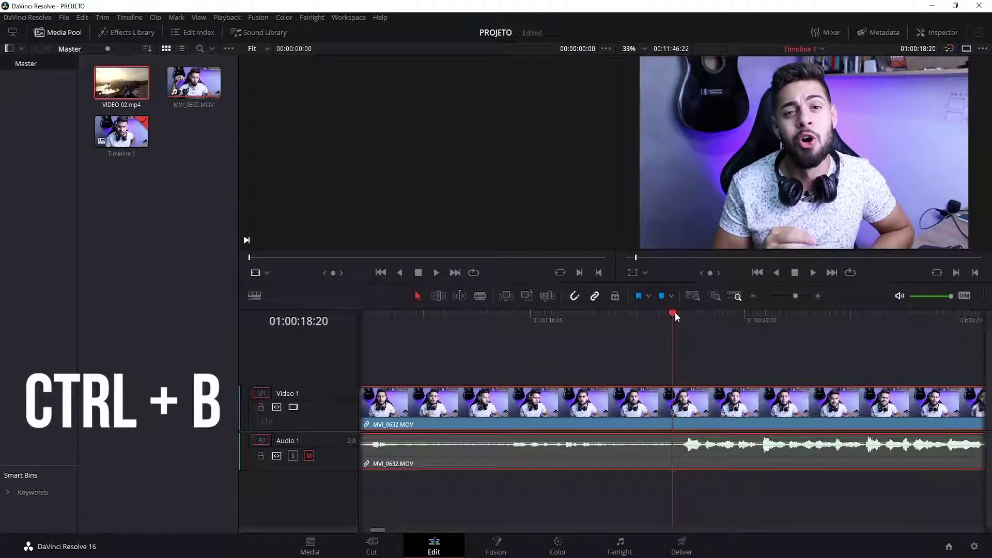
Step: Cut the clip just before the speech, delete the silent opening, and move it to the start
{"action": "left_click_drag", "start_coordinate": [675, 313], "coordinate": [681, 310]}
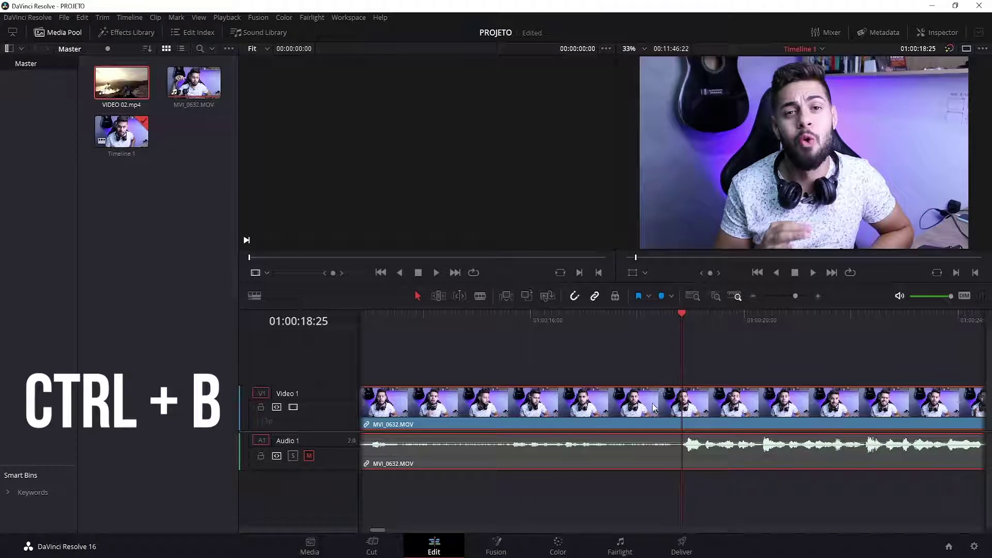
{"action": "key", "text": "ctrl+b"}
{"action": "key", "text": "BackSpace"}
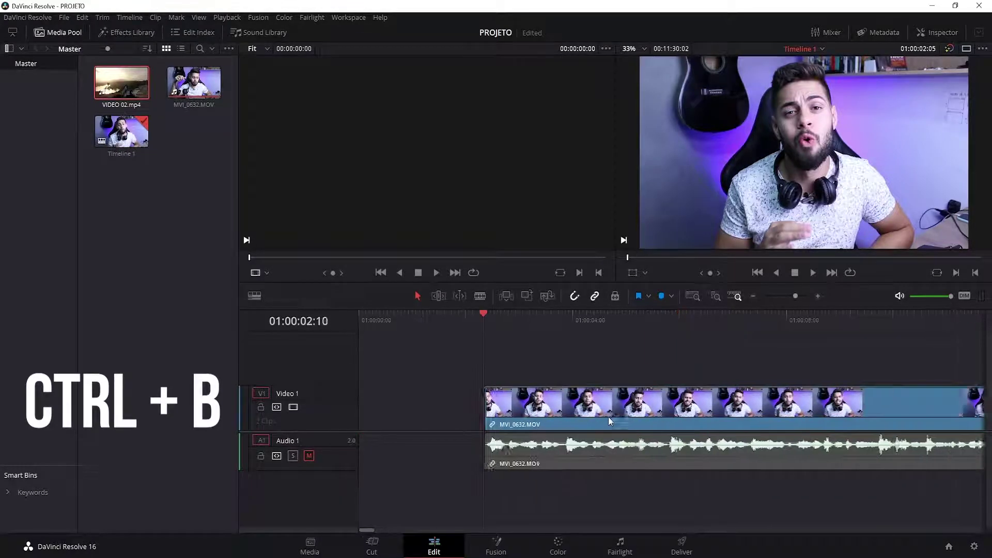
{"action": "left_click_drag", "start_coordinate": [475, 414], "coordinate": [430, 416]}
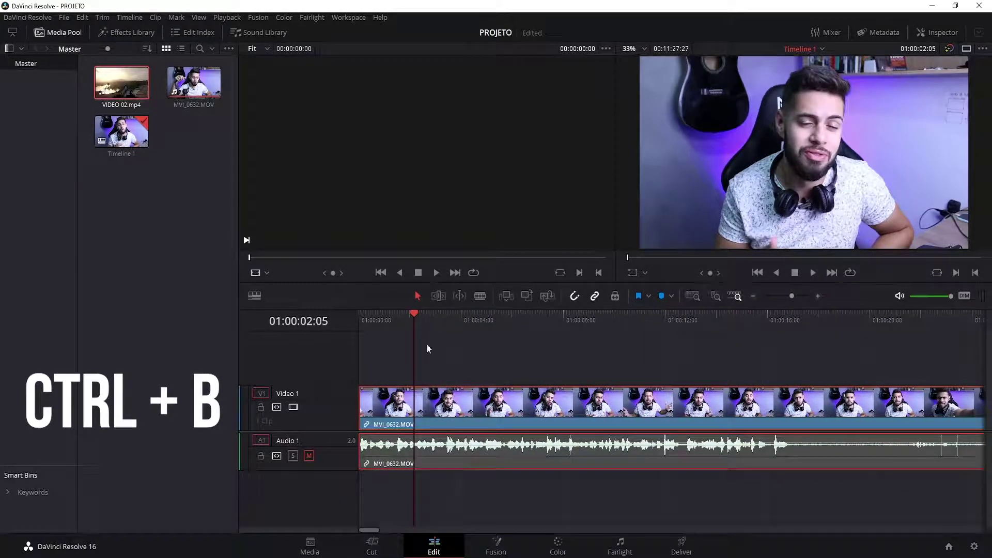
Step: Split the clip at 01:00:16:26 and pull the second piece right, opening a gap
{"action": "left_click_drag", "start_coordinate": [420, 316], "coordinate": [789, 345]}
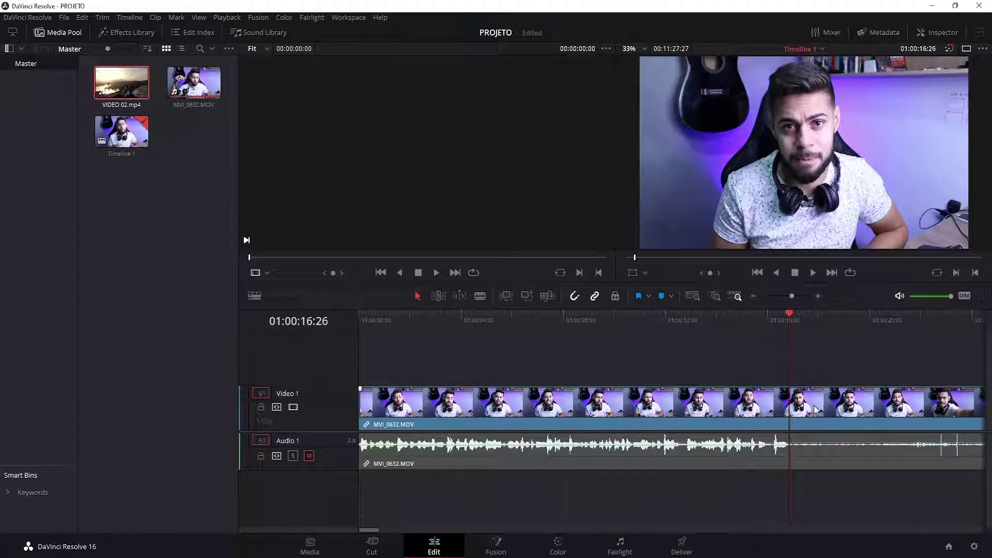
{"action": "key", "text": "ctrl+b"}
{"action": "scroll", "coordinate": [692, 437], "scroll_direction": "down", "scroll_amount": 3}
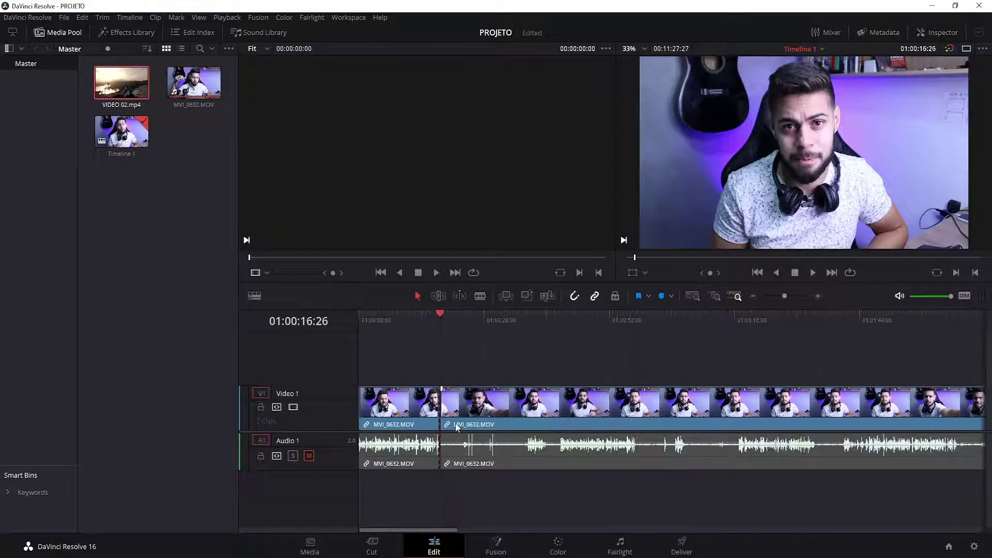
{"action": "left_click_drag", "start_coordinate": [482, 402], "coordinate": [509, 402]}
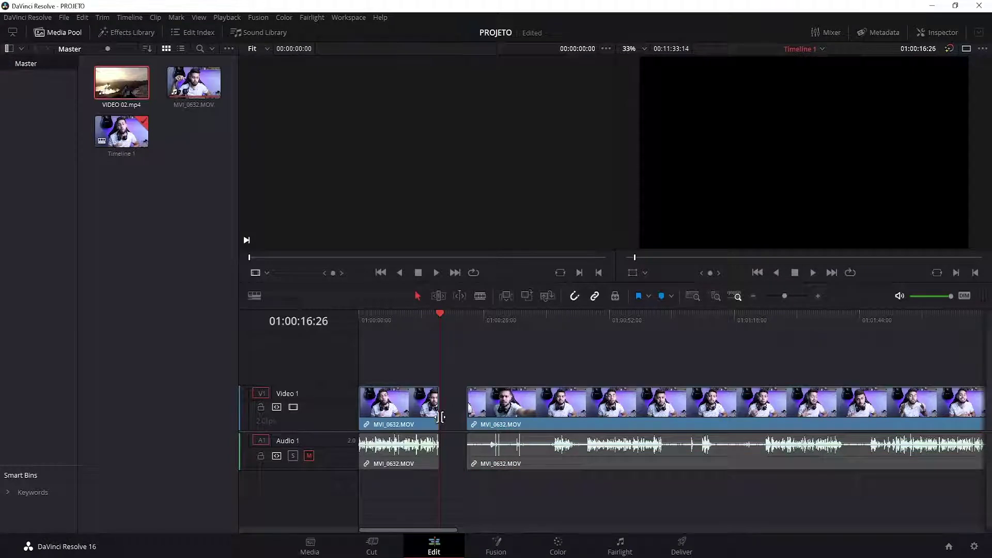
{"action": "scroll", "coordinate": [429, 413], "scroll_direction": "up", "scroll_amount": 2}
{"action": "left_click_drag", "start_coordinate": [577, 422], "coordinate": [547, 411]}
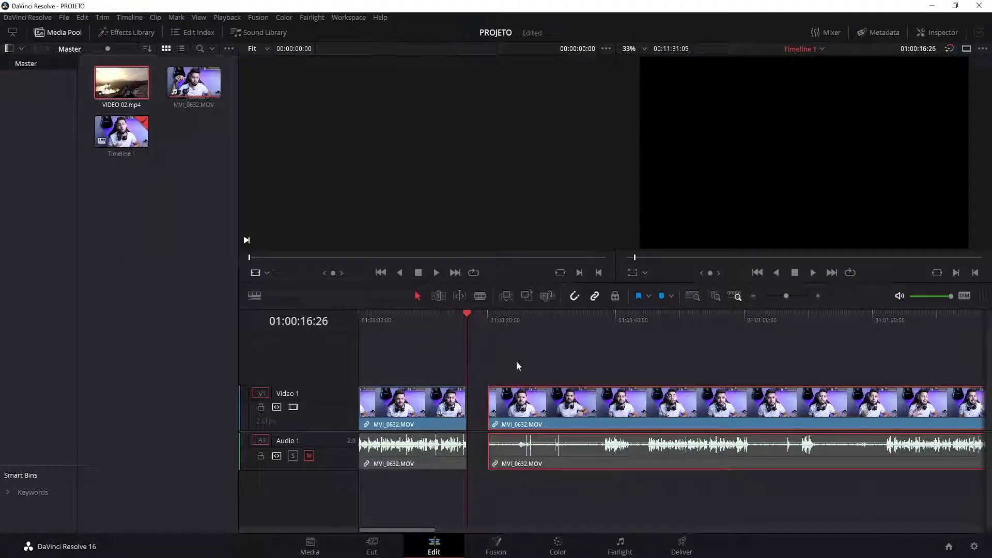
Step: With snapping off, try butting the second piece against the first at the cut
{"action": "left_click", "coordinate": [574, 298]}
{"action": "left_click_drag", "start_coordinate": [595, 411], "coordinate": [581, 407]}
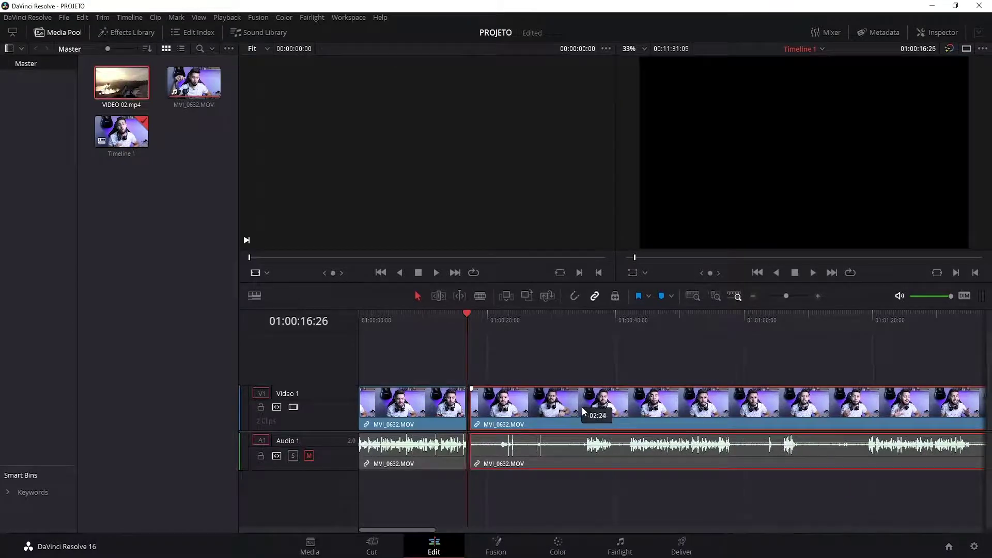
{"action": "key", "text": "ctrl+equal"}
{"action": "key", "text": "ctrl+equal"}
{"action": "key", "text": "ctrl+equal"}
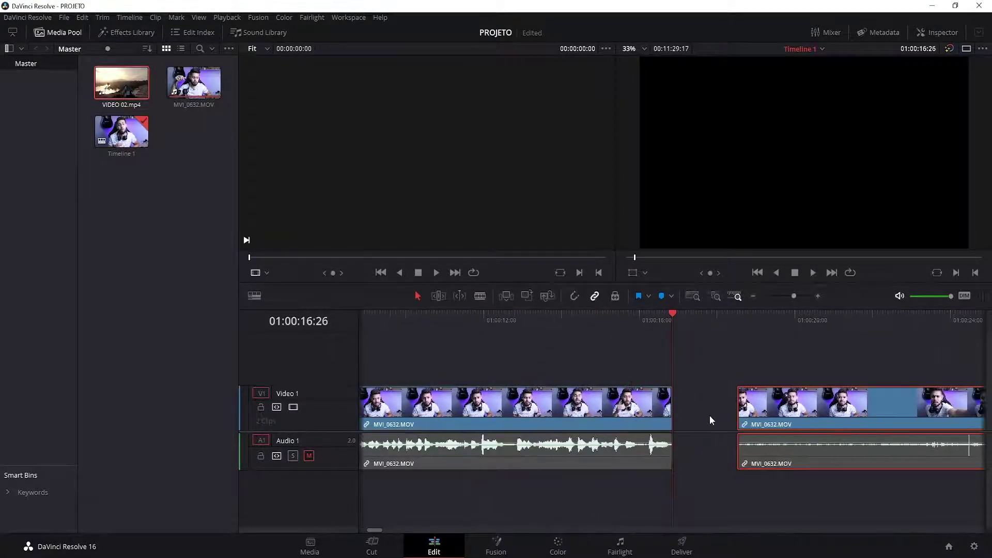
{"action": "left_click_drag", "start_coordinate": [786, 412], "coordinate": [767, 409]}
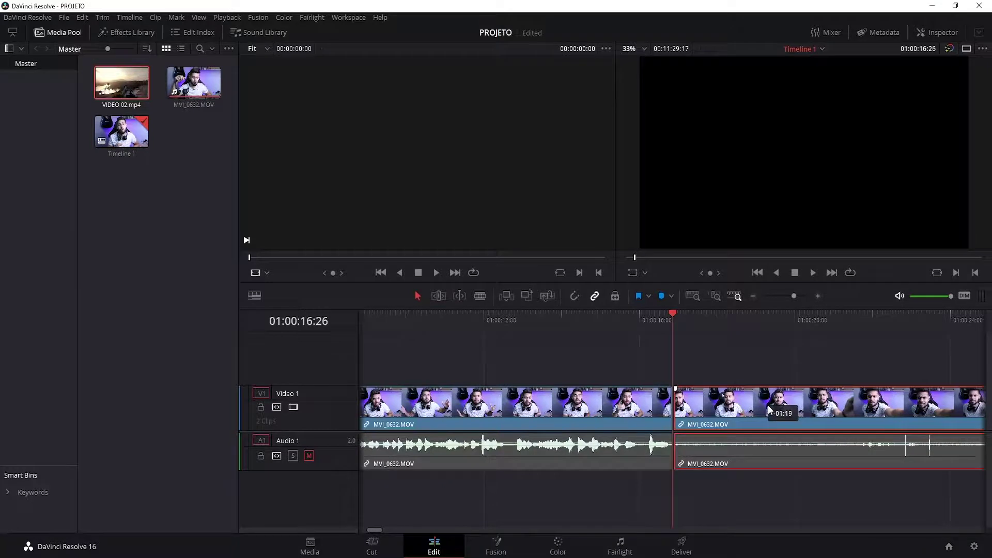
{"action": "left_click_drag", "start_coordinate": [766, 405], "coordinate": [769, 404]}
{"action": "key", "text": "ctrl+equal"}
{"action": "key", "text": "ctrl+equal"}
{"action": "key", "text": "ctrl+equal"}
{"action": "left_click", "coordinate": [678, 315]}
{"action": "left_click", "coordinate": [672, 318]}
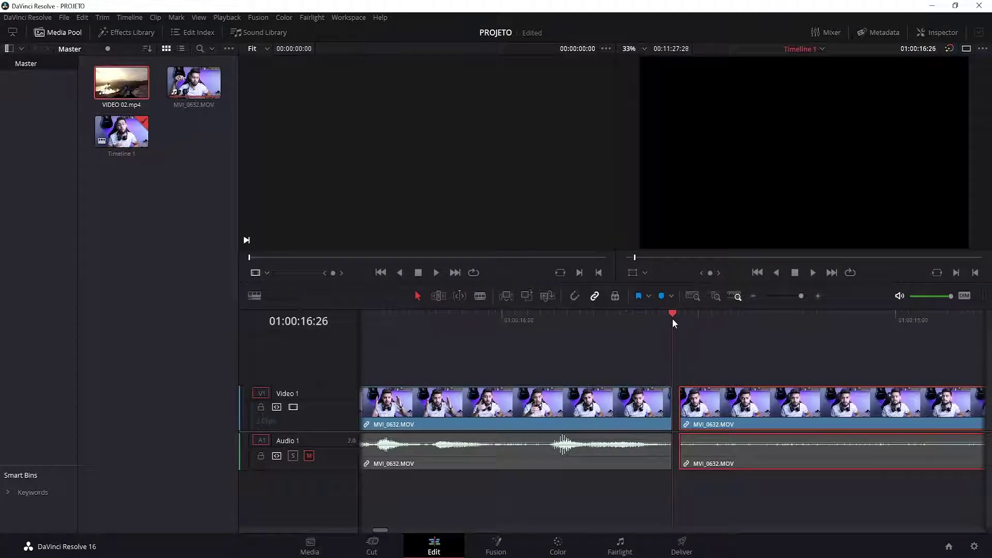
{"action": "left_click_drag", "start_coordinate": [719, 405], "coordinate": [711, 402]}
{"action": "key", "text": "ctrl+minus"}
{"action": "left_click_drag", "start_coordinate": [717, 412], "coordinate": [745, 406]}
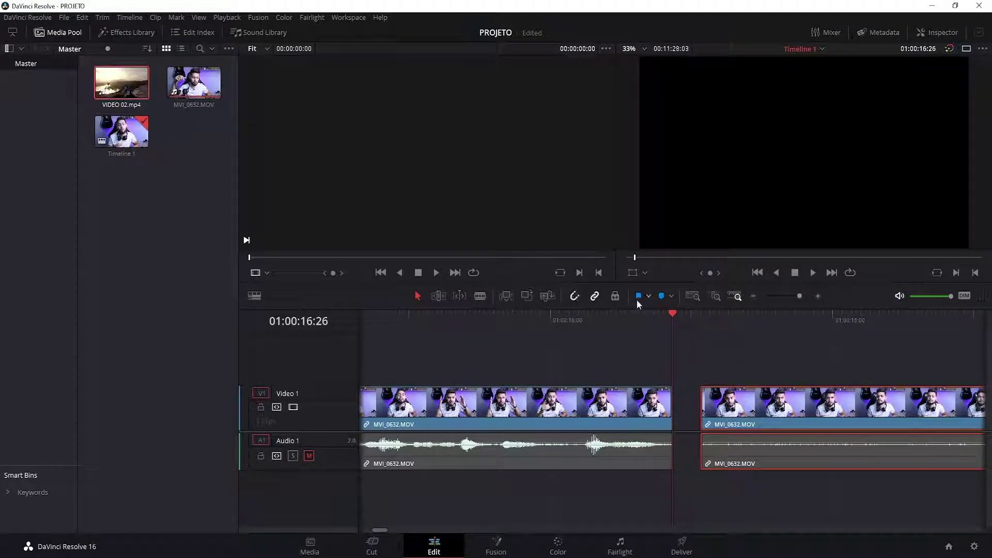
Step: Turn snapping back on and snap the second piece flush against the first
{"action": "left_click", "coordinate": [573, 297]}
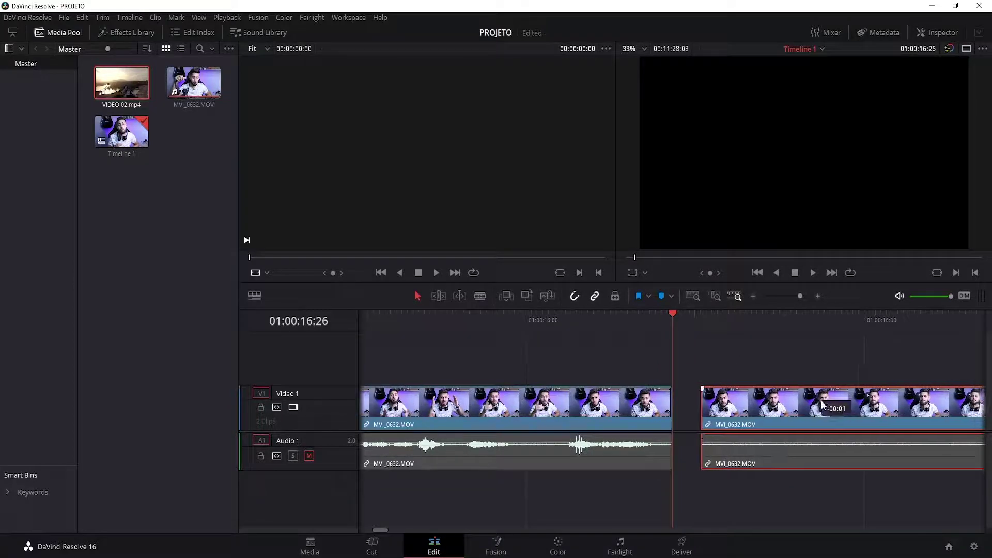
{"action": "left_click_drag", "start_coordinate": [783, 463], "coordinate": [754, 463]}
{"action": "left_click_drag", "start_coordinate": [734, 424], "coordinate": [513, 413]}
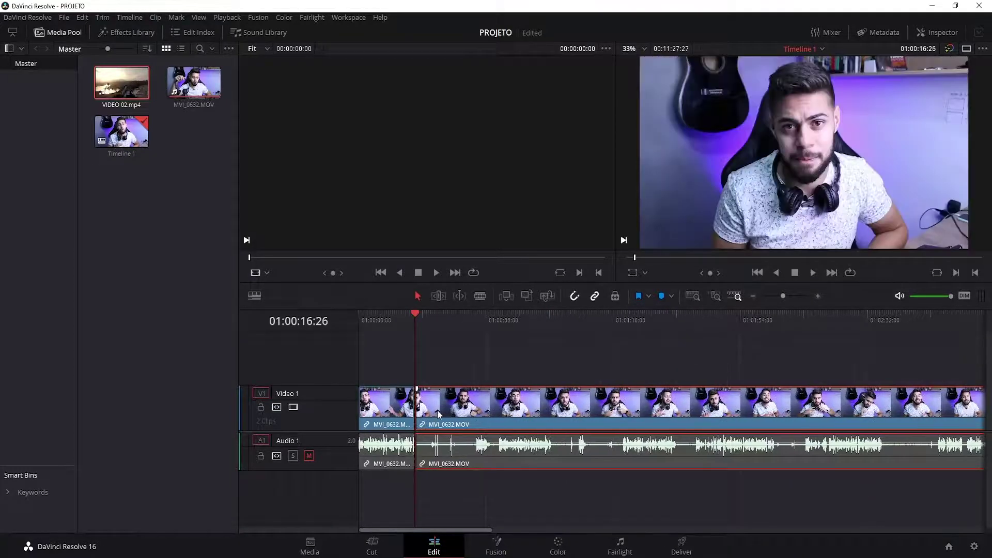
{"action": "key", "text": "ctrl+equal"}
{"action": "key", "text": "ctrl+equal"}
{"action": "key", "text": "ctrl+equal"}
{"action": "key", "text": "ctrl+equal"}
{"action": "left_click_drag", "start_coordinate": [717, 413], "coordinate": [688, 420]}
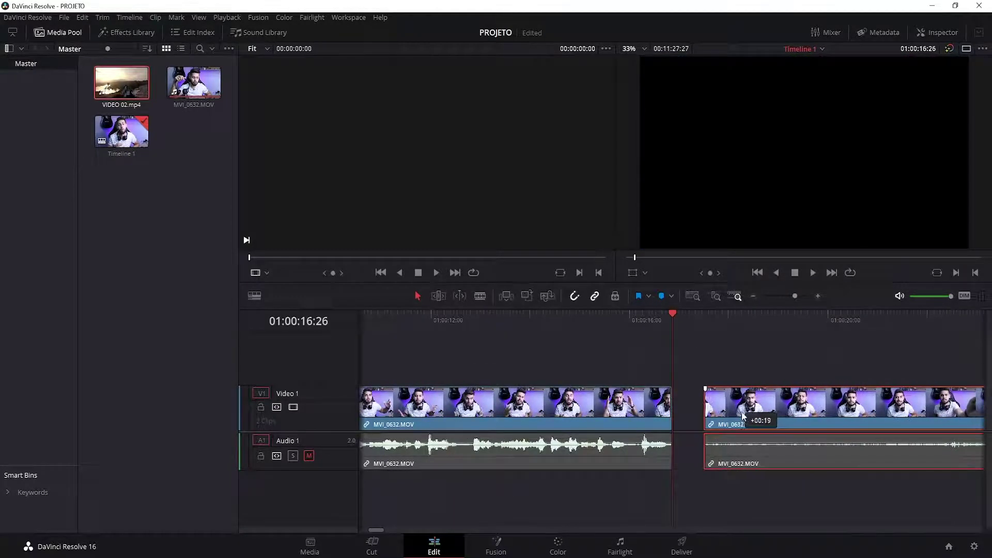
{"action": "key", "text": "shift+z"}
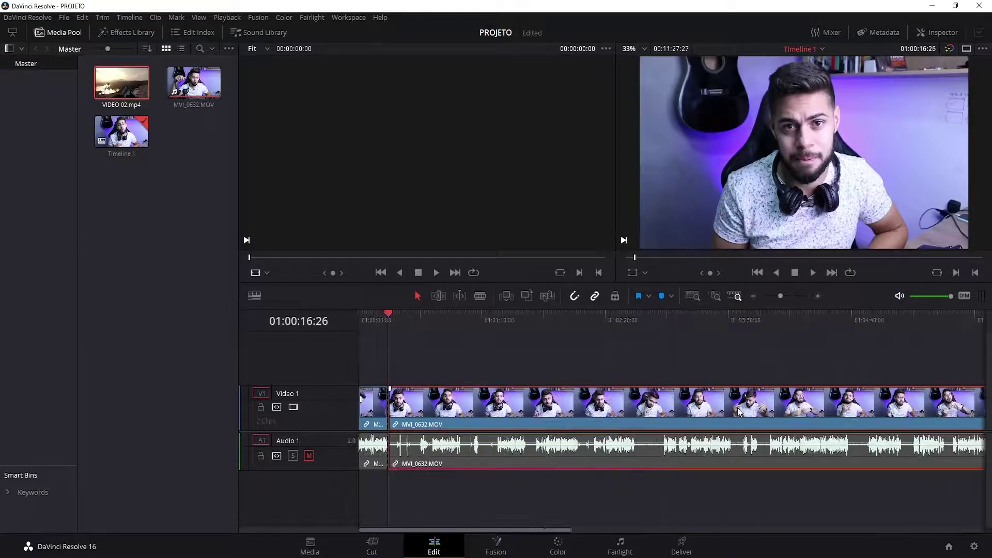
{"action": "key", "text": "ctrl+equal"}
{"action": "key", "text": "ctrl+equal"}
{"action": "scroll", "coordinate": [432, 418], "scroll_direction": "up", "scroll_amount": 3, "text": "alt"}
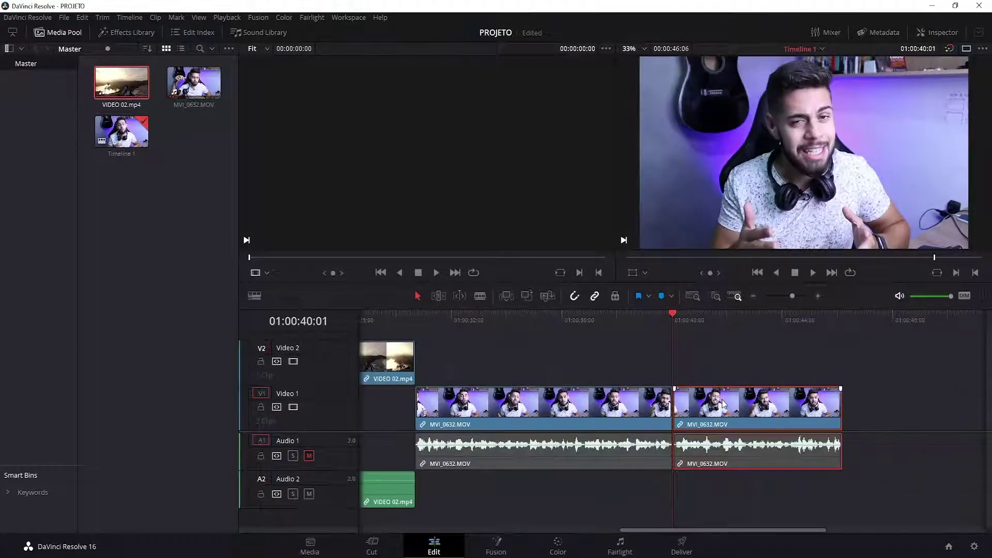
Step: Select the right-hand MVI_0632.MOV clip's video and audio
{"action": "left_click", "coordinate": [738, 356]}
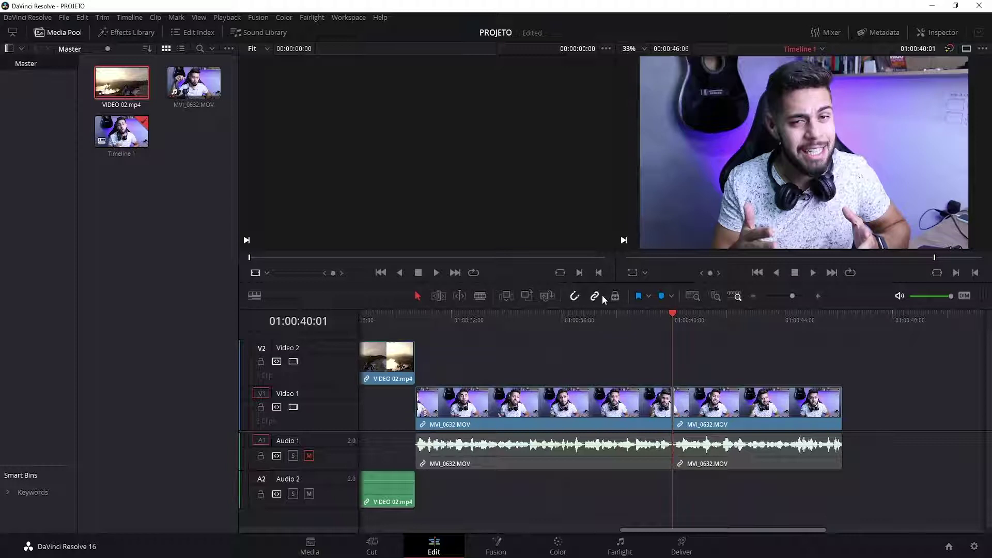
{"action": "left_click", "coordinate": [749, 425]}
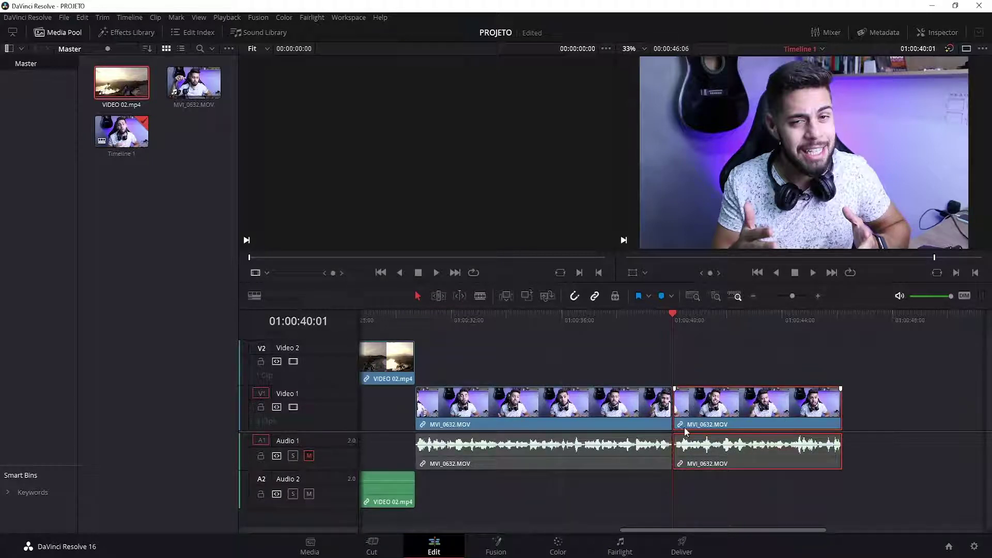
{"action": "key", "text": "ctrl+equal"}
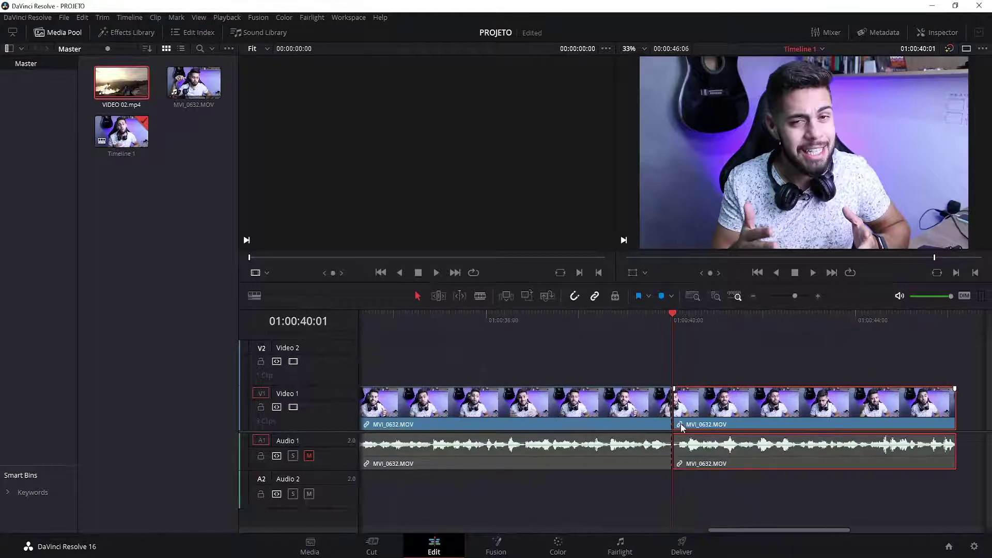
{"action": "key", "text": "ctrl+minus"}
{"action": "key", "text": "ctrl+minus"}
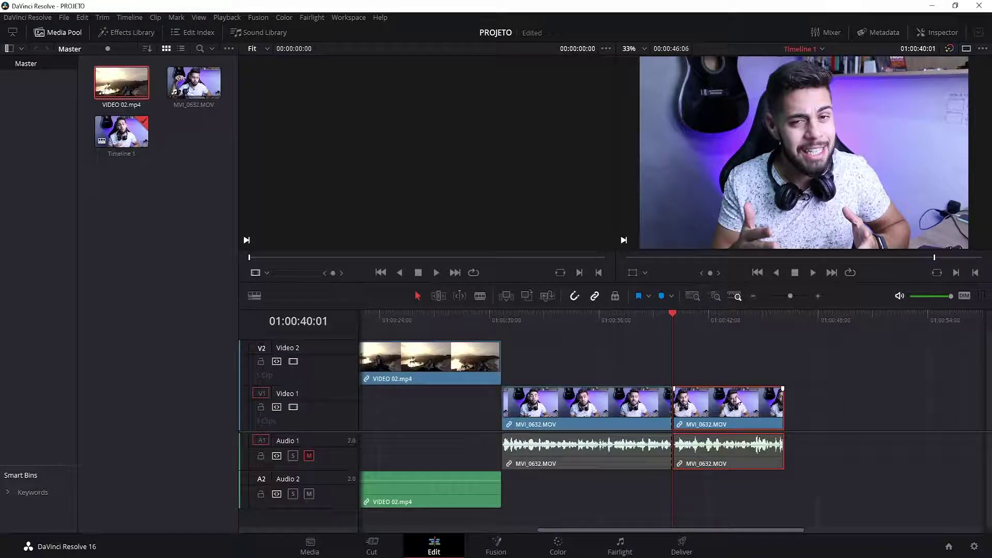
{"action": "left_click", "coordinate": [722, 422]}
{"action": "key", "text": "ctrl+equal"}
Step: Move the clip up to Video 2 and, unlinked, shift its audio between Audio 1 and Audio 2
{"action": "left_click_drag", "start_coordinate": [731, 420], "coordinate": [731, 377]}
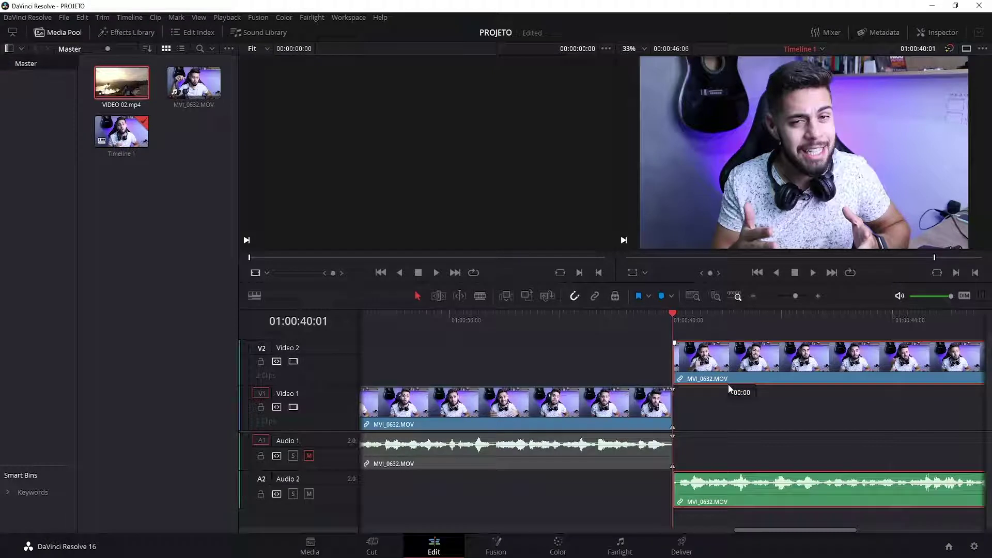
{"action": "left_click", "coordinate": [595, 298]}
{"action": "key", "text": "ctrl+minus"}
{"action": "mouse_move", "coordinate": [737, 481]}
{"action": "left_mouse_down"}
{"action": "mouse_move", "coordinate": [738, 459]}
{"action": "mouse_move", "coordinate": [850, 459]}
{"action": "left_mouse_up"}
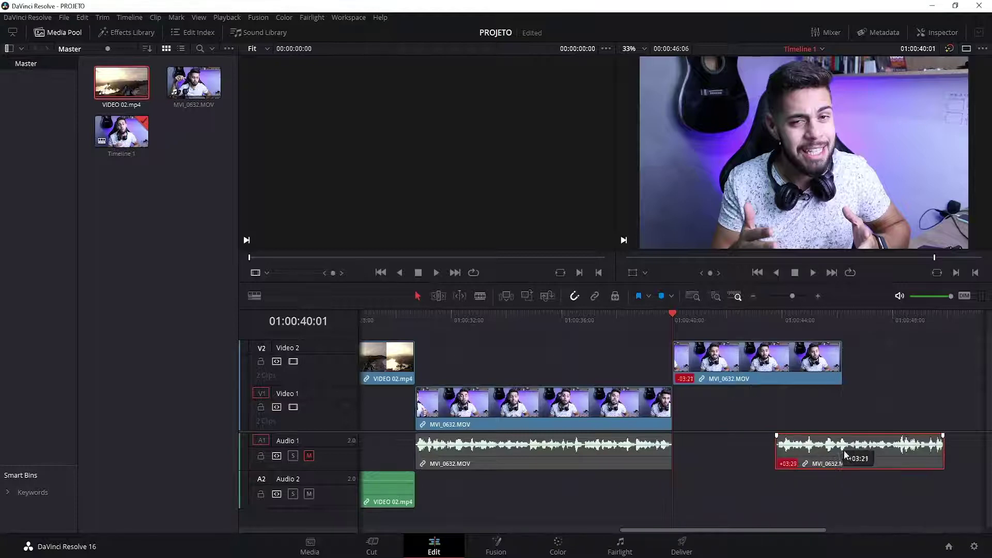
{"action": "key", "text": "ctrl+minus"}
{"action": "key", "text": "ctrl+minus"}
{"action": "left_click_drag", "start_coordinate": [687, 451], "coordinate": [665, 451]}
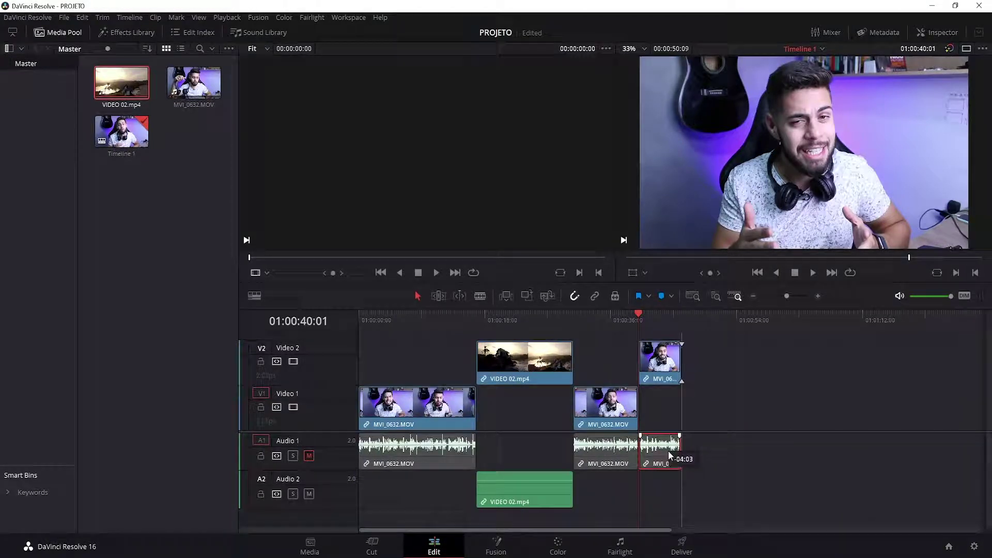
{"action": "mouse_move", "coordinate": [664, 363]}
{"action": "left_mouse_down"}
{"action": "mouse_move", "coordinate": [695, 368]}
{"action": "mouse_move", "coordinate": [653, 368]}
{"action": "left_mouse_up"}
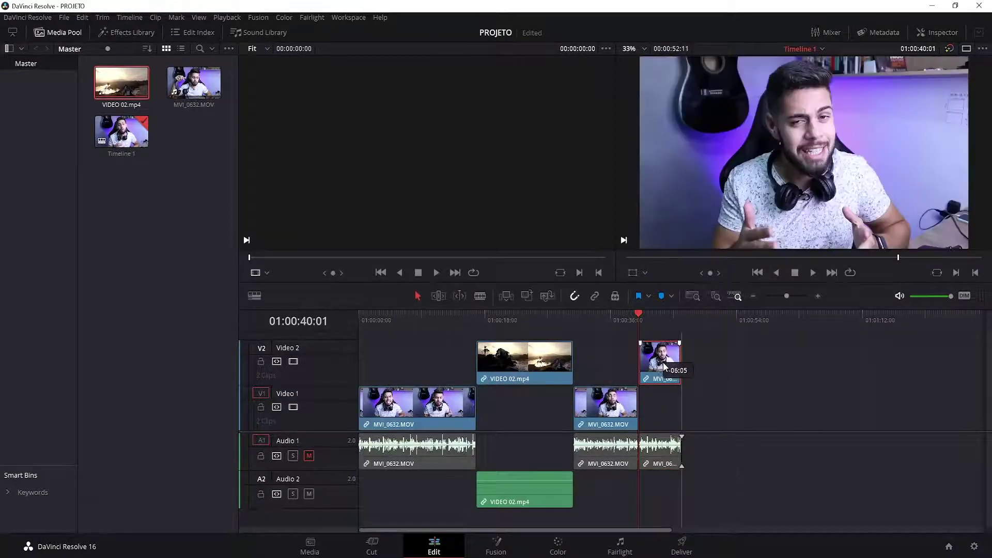
{"action": "key", "text": "ctrl+equal"}
{"action": "key", "text": "ctrl+equal"}
{"action": "left_click_drag", "start_coordinate": [722, 460], "coordinate": [726, 483]}
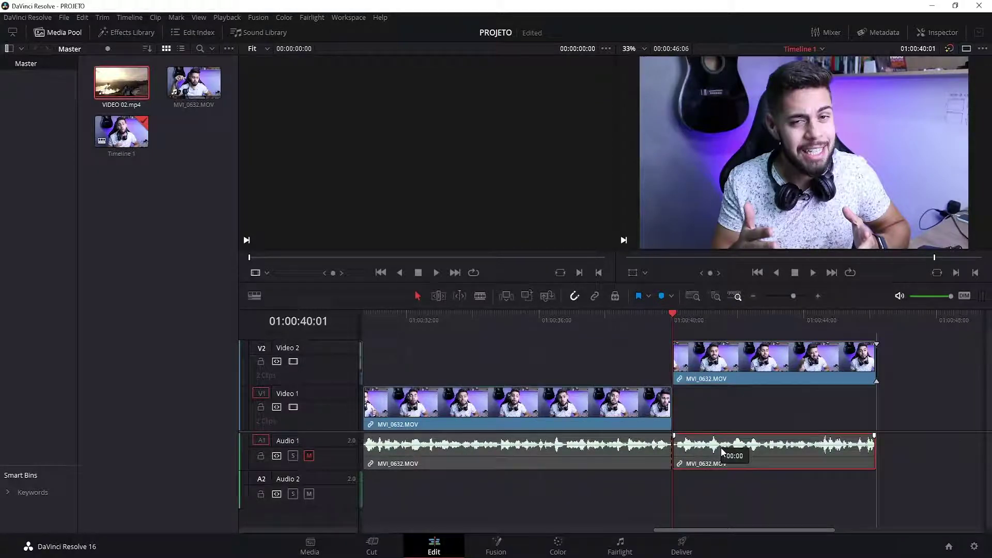
Step: Delete the MVI_0632 clip on Video 2, then undo the deletion
{"action": "scroll", "coordinate": [672, 376], "scroll_direction": "down", "scroll_amount": 3}
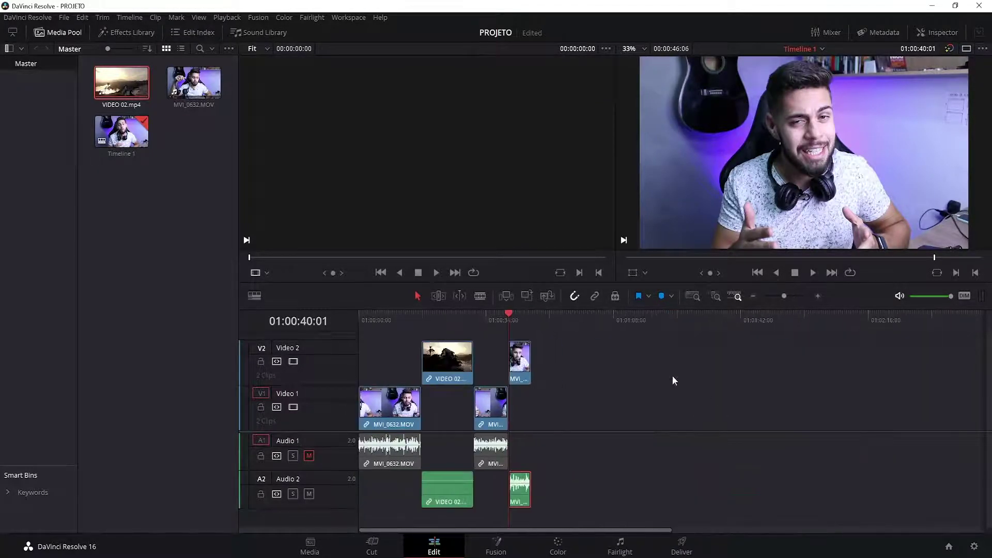
{"action": "scroll", "coordinate": [523, 386], "scroll_direction": "up", "scroll_amount": 1}
{"action": "scroll", "coordinate": [523, 386], "scroll_direction": "up", "scroll_amount": 1}
{"action": "left_click", "coordinate": [695, 380]}
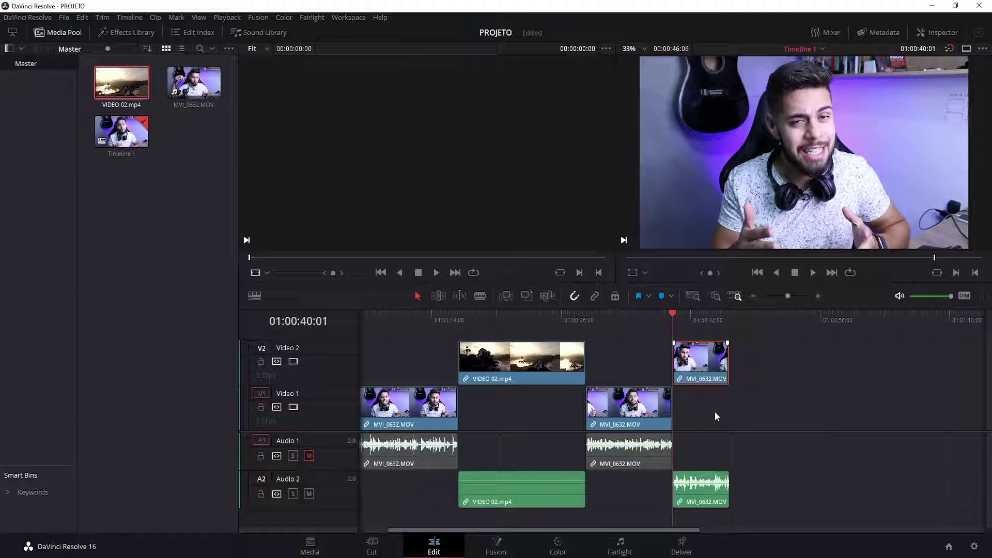
{"action": "key", "text": "Delete"}
{"action": "key", "text": "ctrl+z"}
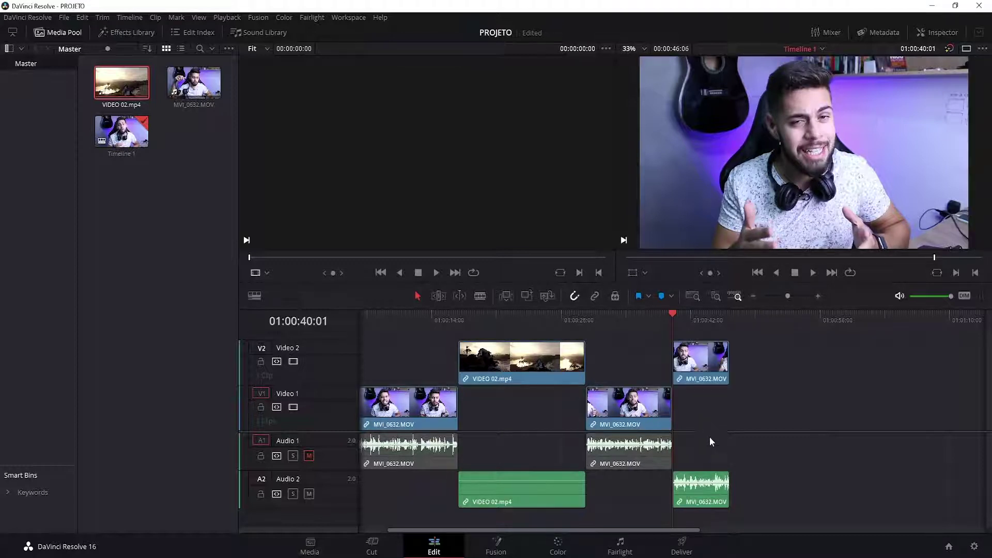
Step: Remove the duplicate audio from Audio 2 and restore the clip to Video 1 with its audio
{"action": "scroll", "coordinate": [716, 465], "scroll_direction": "up", "scroll_amount": 2}
{"action": "left_click", "coordinate": [765, 474]}
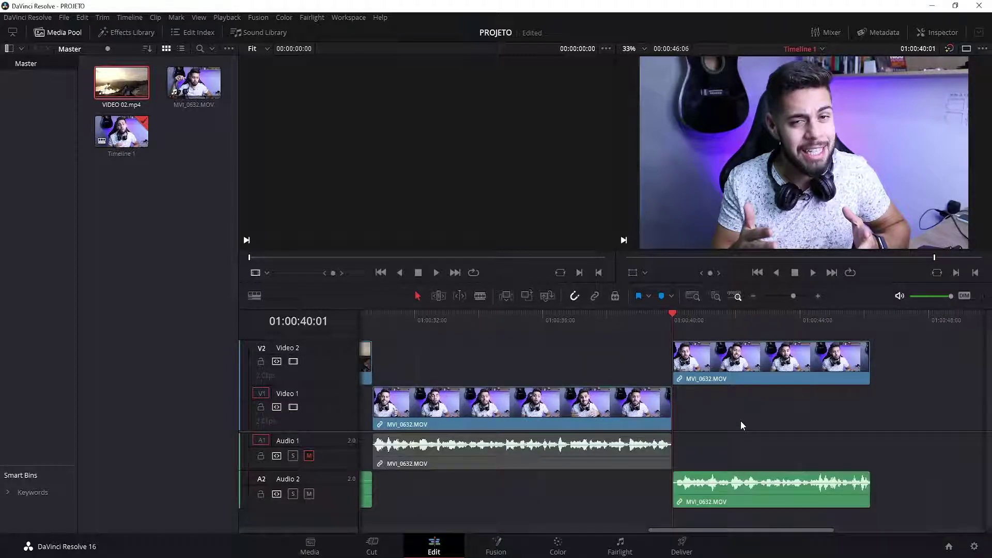
{"action": "left_click", "coordinate": [745, 316]}
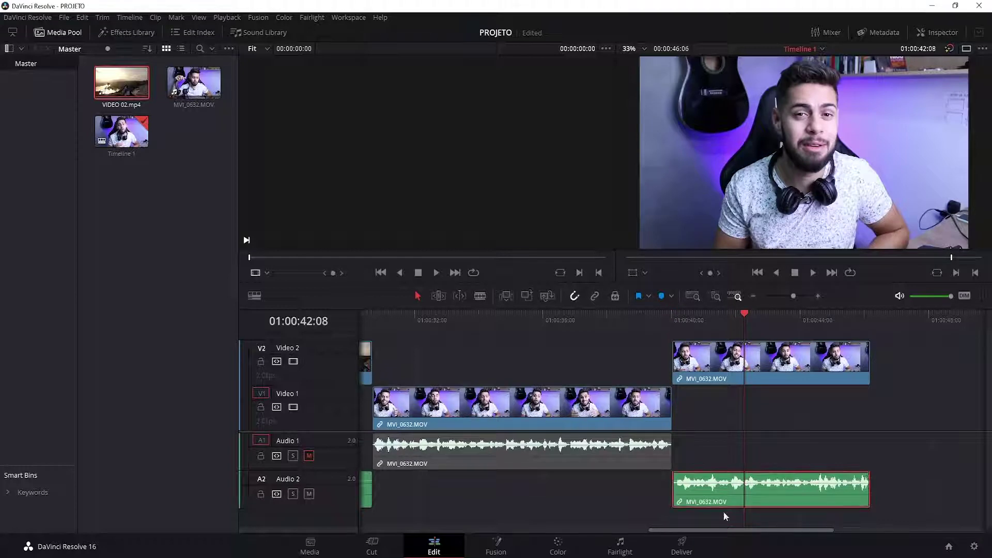
{"action": "scroll", "coordinate": [743, 455], "scroll_direction": "down", "scroll_amount": 3}
{"action": "scroll", "coordinate": [669, 463], "scroll_direction": "up", "scroll_amount": 1}
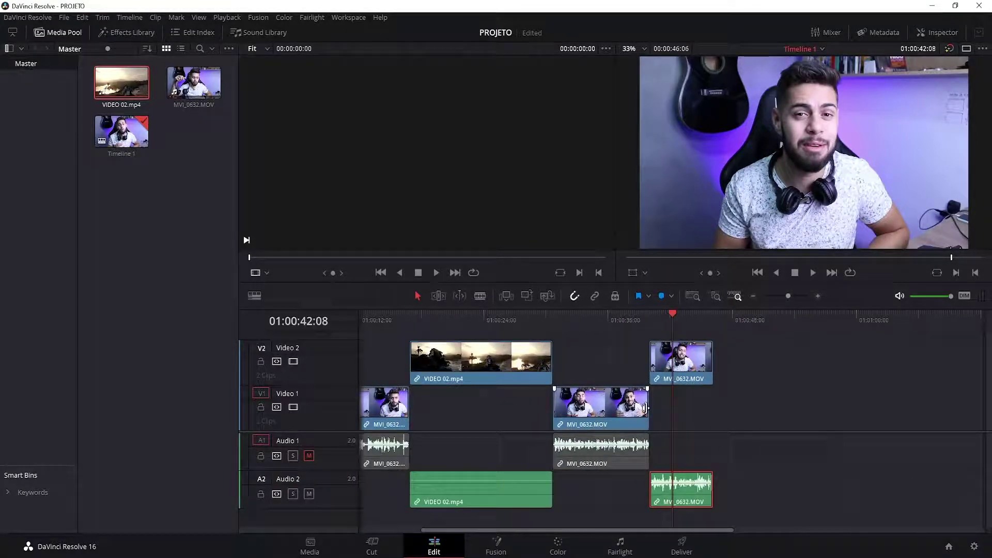
{"action": "scroll", "coordinate": [687, 396], "scroll_direction": "up", "scroll_amount": 3}
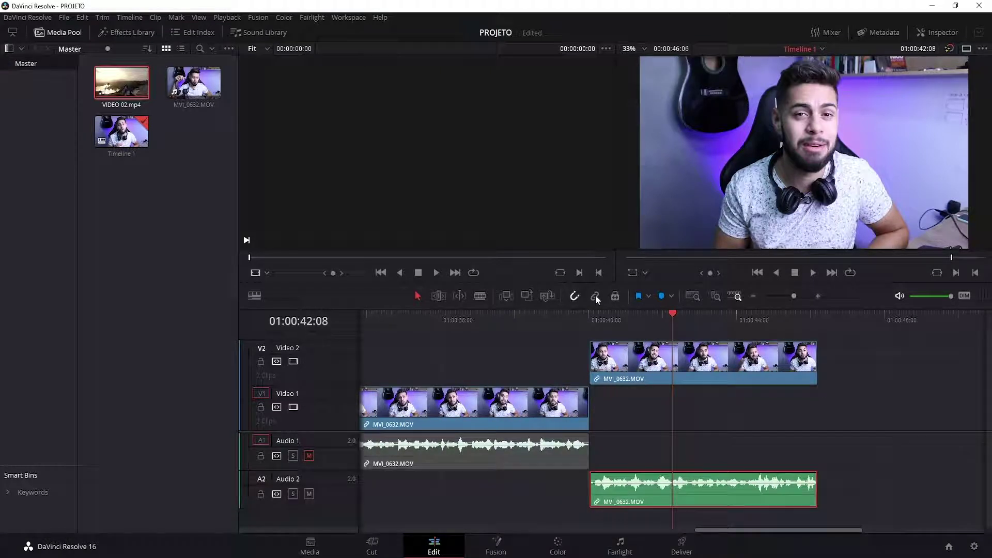
{"action": "key", "text": "Delete"}
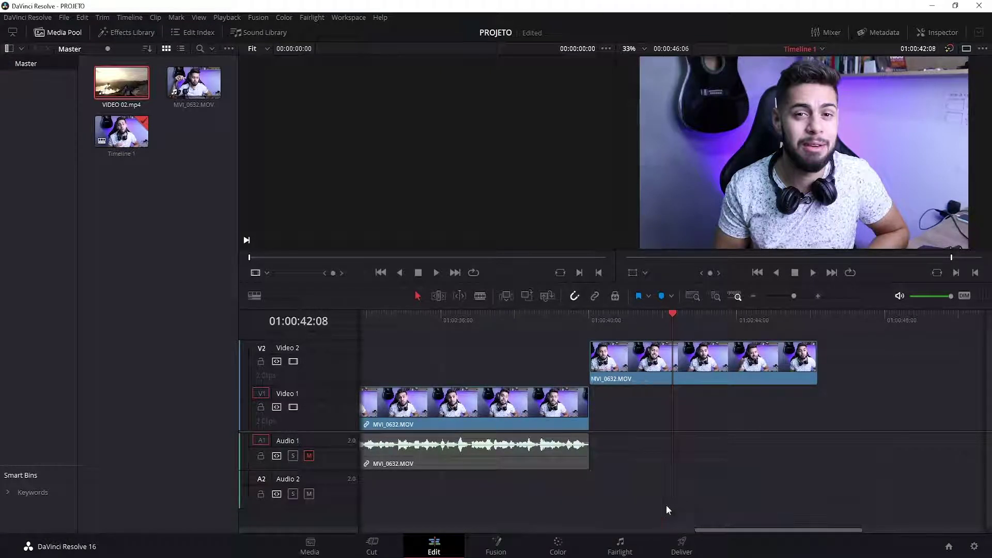
{"action": "left_click", "coordinate": [656, 364]}
{"action": "key", "text": "ctrl+z"}
{"action": "key", "text": "ctrl+z"}
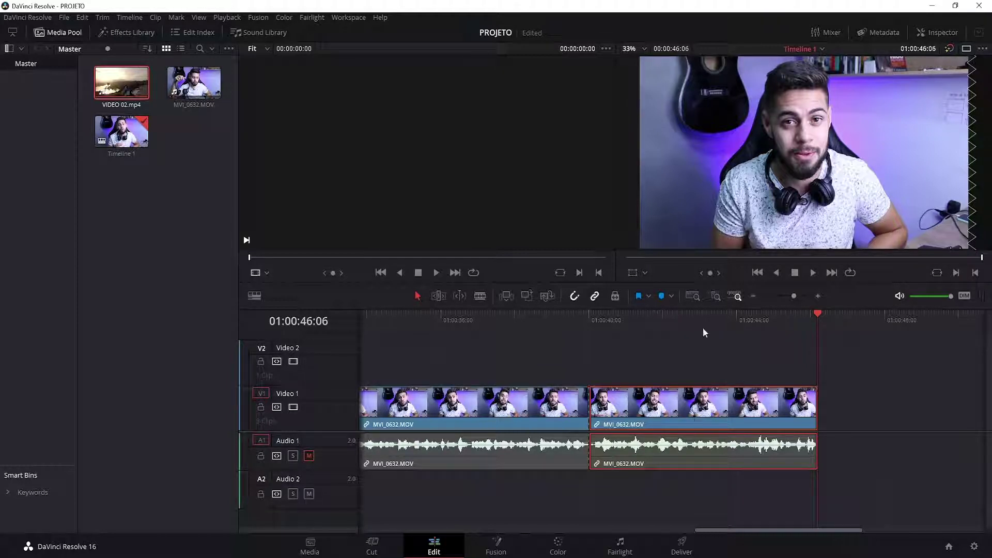
Step: Select the first MVI_0632 clip, park the playhead at 01:00:43:01, and open the Inspector
{"action": "left_click", "coordinate": [533, 412]}
{"action": "scroll", "coordinate": [675, 416], "scroll_direction": "down", "scroll_amount": 5}
{"action": "scroll", "coordinate": [612, 426], "scroll_direction": "up", "scroll_amount": 1}
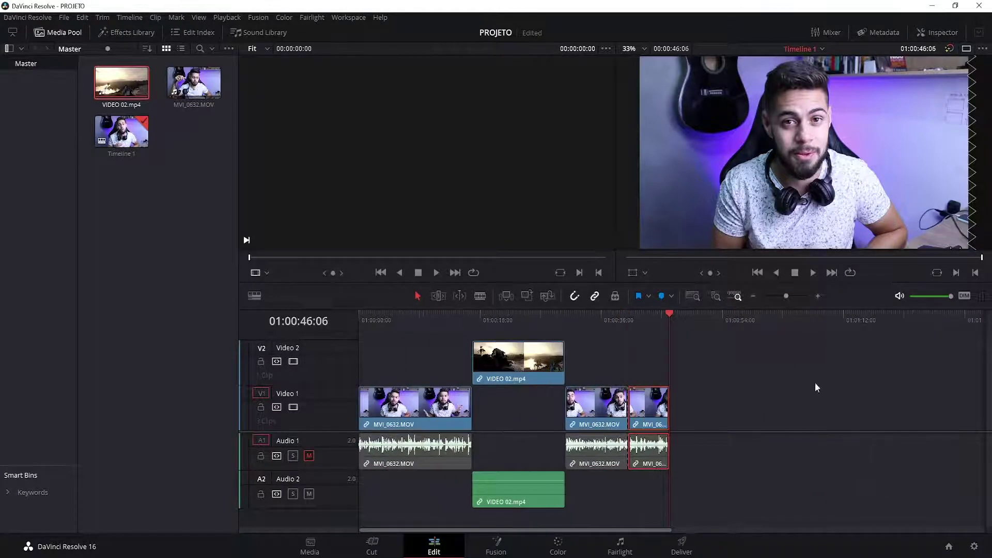
{"action": "left_click", "coordinate": [649, 315]}
{"action": "scroll", "coordinate": [656, 406], "scroll_direction": "up", "scroll_amount": 1}
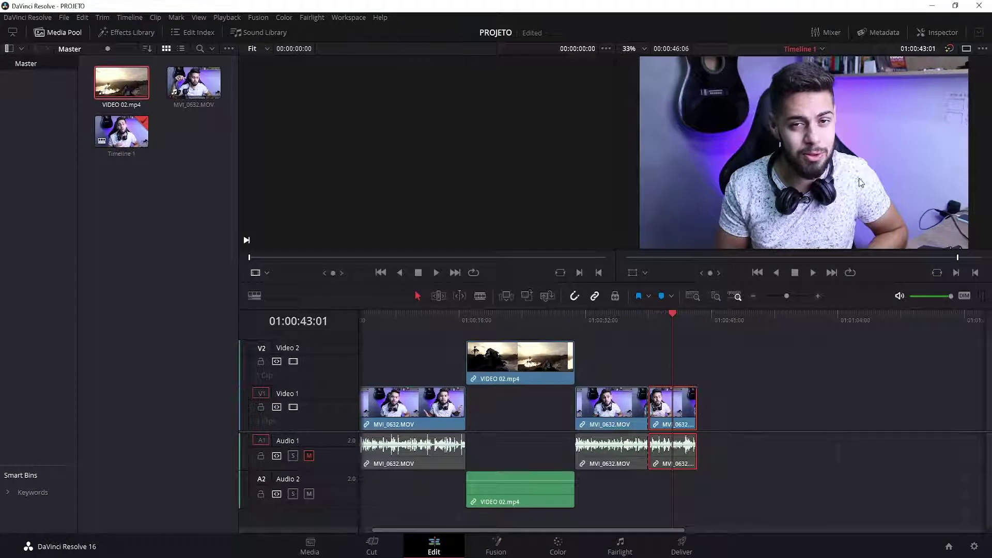
{"action": "left_click", "coordinate": [938, 32]}
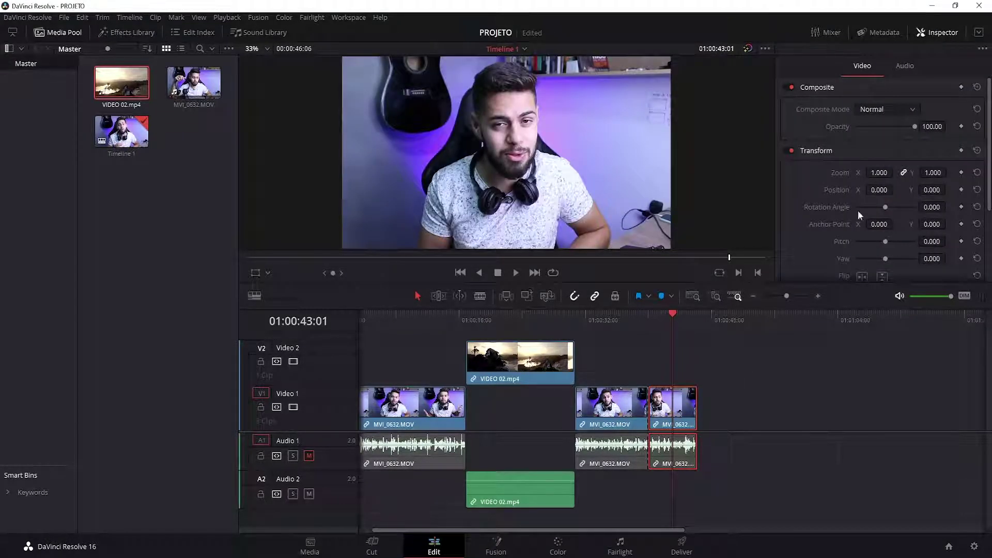
Step: Preview a lower opacity and restore 100, then browse the composite blending modes
{"action": "scroll", "coordinate": [982, 119], "scroll_direction": "down", "scroll_amount": 2}
{"action": "scroll", "coordinate": [979, 109], "scroll_direction": "up", "scroll_amount": 2}
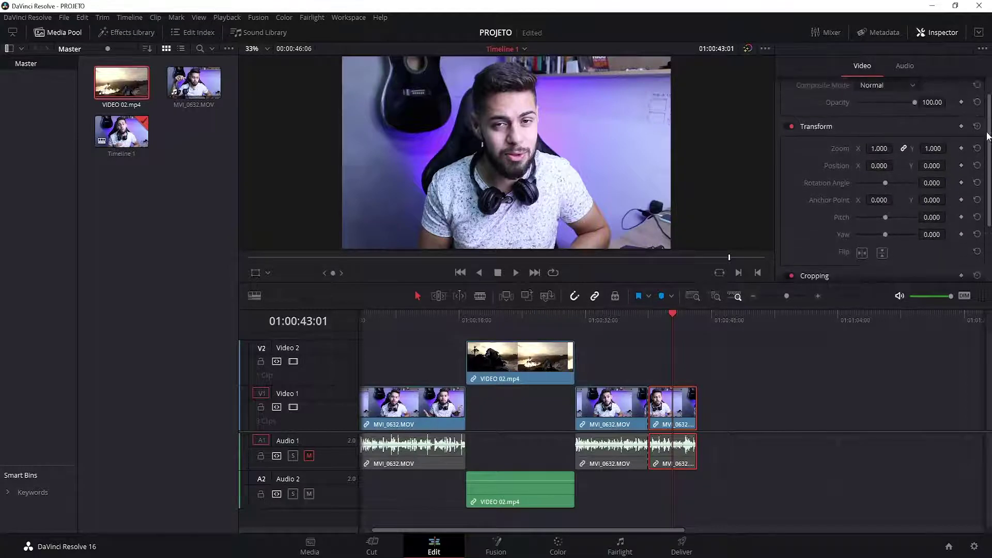
{"action": "mouse_move", "coordinate": [910, 126]}
{"action": "left_mouse_down"}
{"action": "mouse_move", "coordinate": [884, 127]}
{"action": "mouse_move", "coordinate": [929, 127]}
{"action": "left_mouse_up"}
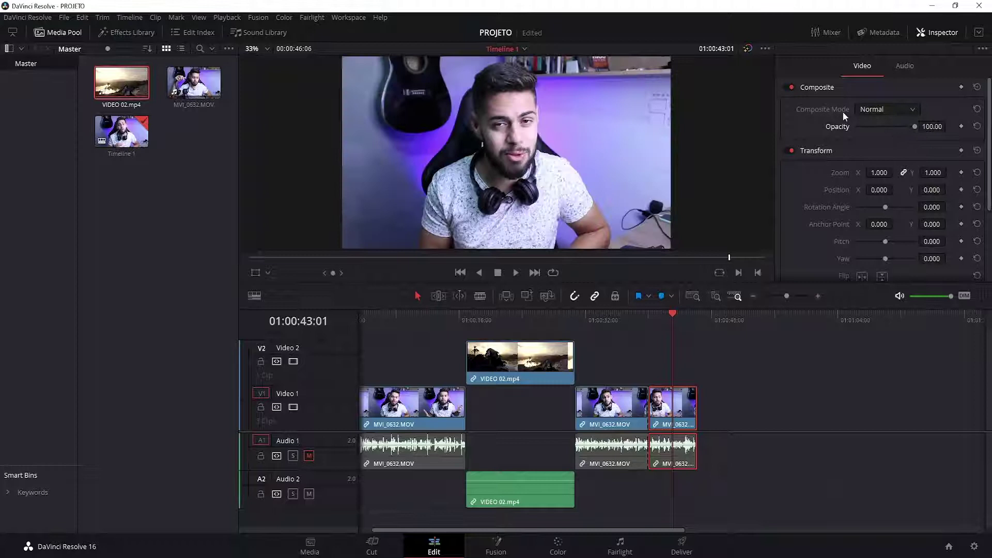
{"action": "left_click", "coordinate": [876, 111]}
{"action": "left_click", "coordinate": [885, 110]}
{"action": "left_click", "coordinate": [900, 109]}
{"action": "left_click", "coordinate": [910, 108]}
Step: Try 0.73 zoom and a left shift, then reset zoom to 1.000 and position and rotation to 0
{"action": "left_click_drag", "start_coordinate": [874, 173], "coordinate": [880, 190]}
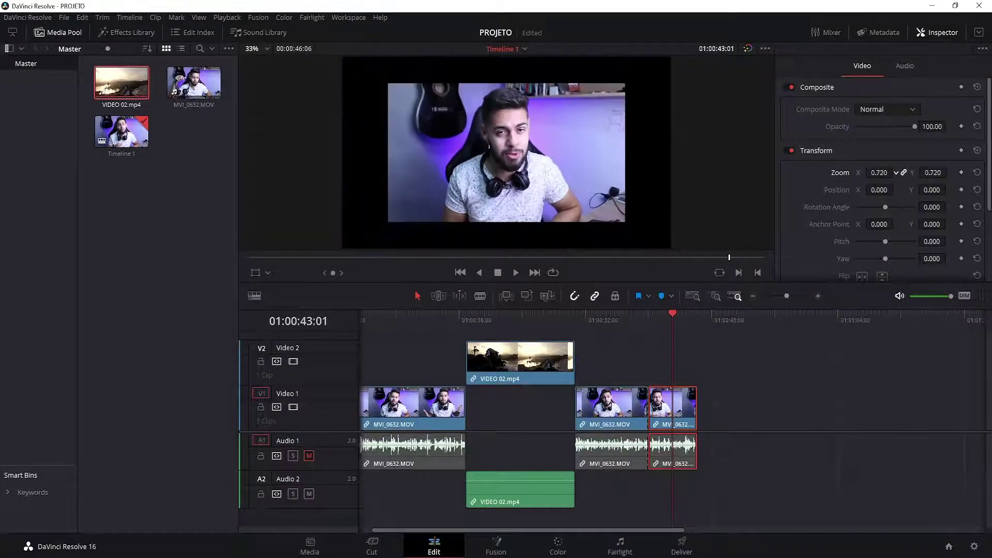
{"action": "key", "text": "ctrl+z"}
{"action": "mouse_move", "coordinate": [880, 190]}
{"action": "left_mouse_down"}
{"action": "mouse_move", "coordinate": [886, 217]}
{"action": "mouse_move", "coordinate": [888, 206]}
{"action": "left_mouse_up"}
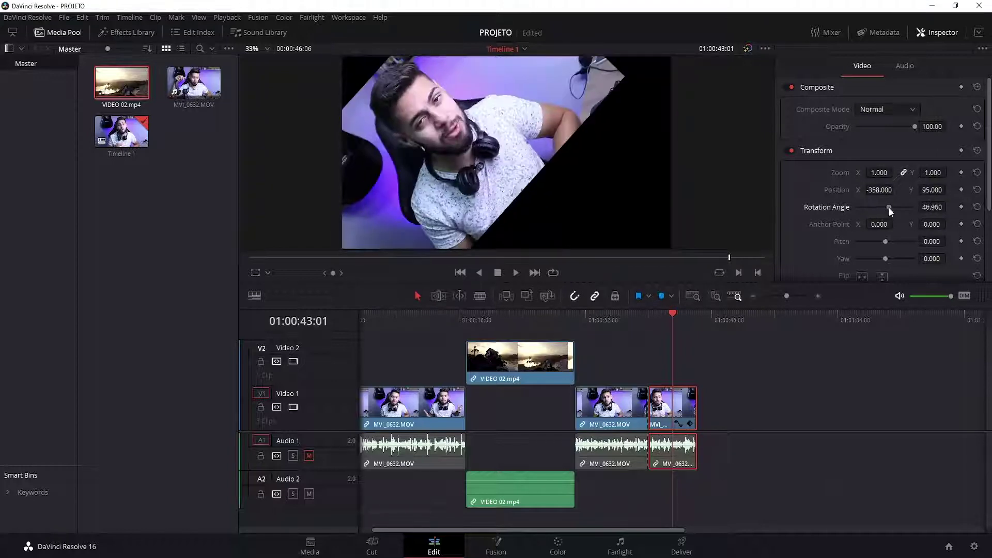
{"action": "left_click", "coordinate": [978, 206]}
{"action": "left_click", "coordinate": [977, 190]}
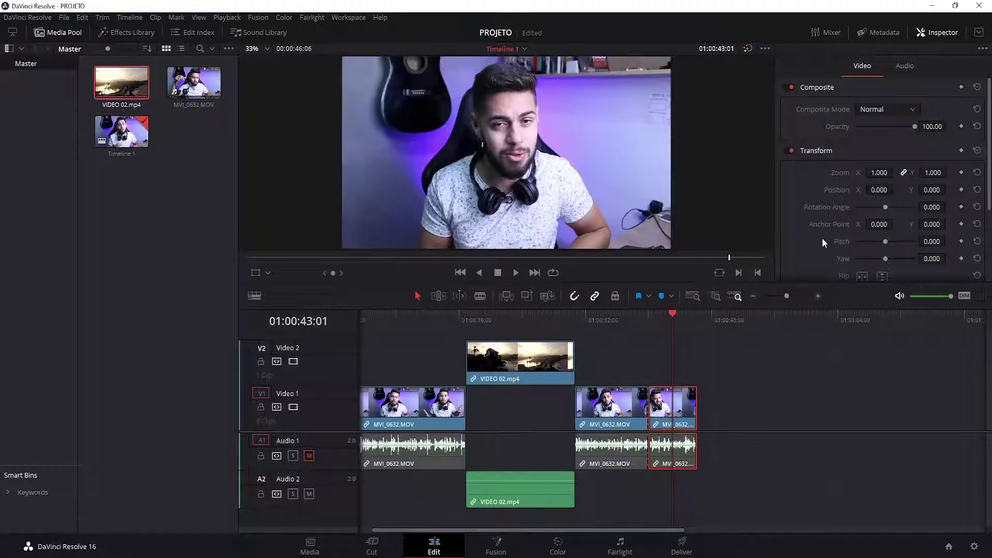
{"action": "scroll", "coordinate": [836, 214], "scroll_direction": "down", "scroll_amount": 3}
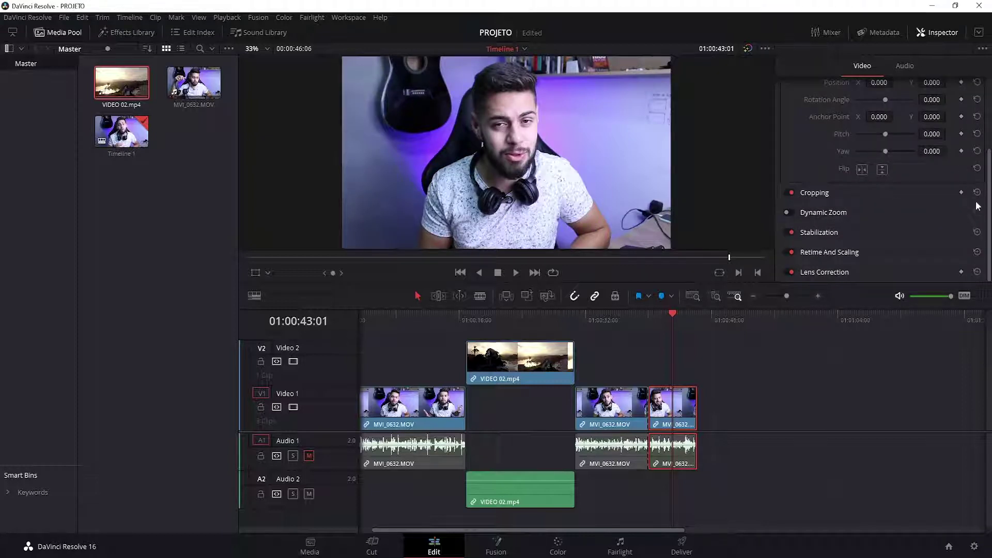
{"action": "left_click_drag", "start_coordinate": [990, 211], "coordinate": [990, 149]}
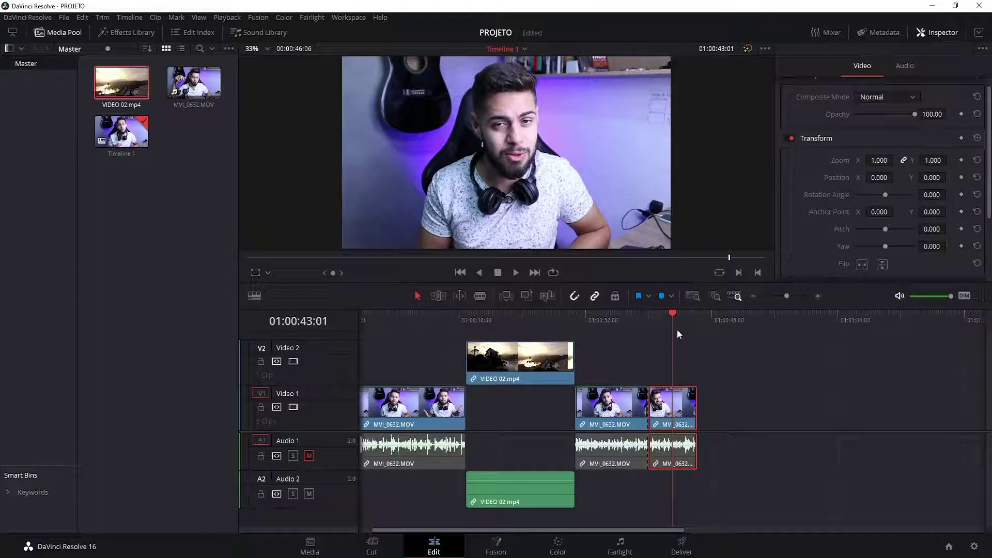
{"action": "left_click", "coordinate": [695, 312]}
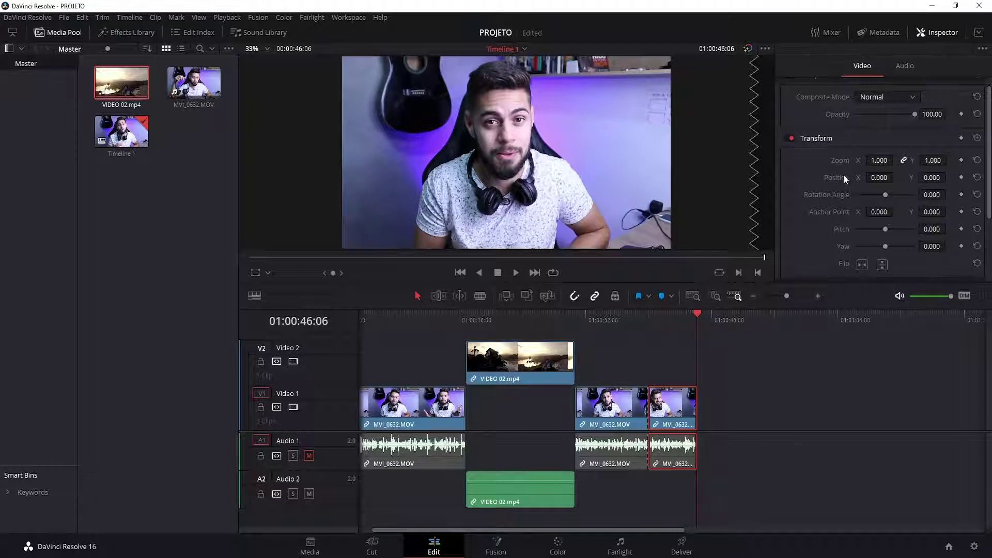
{"action": "scroll", "coordinate": [844, 160], "scroll_direction": "up", "scroll_amount": 1}
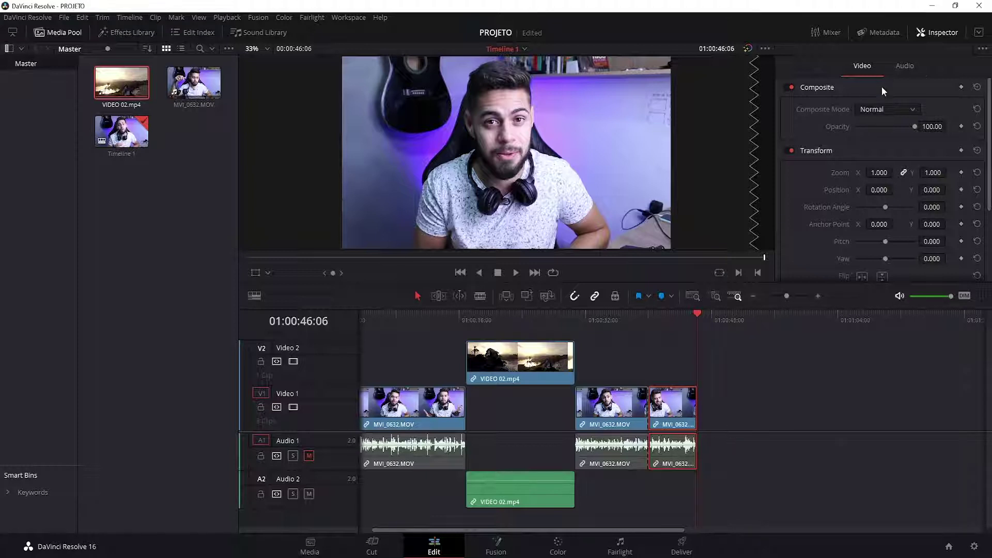
Step: Try lowering the clip volume to about -7 and -17, then reset it to 0.00
{"action": "left_click", "coordinate": [903, 65]}
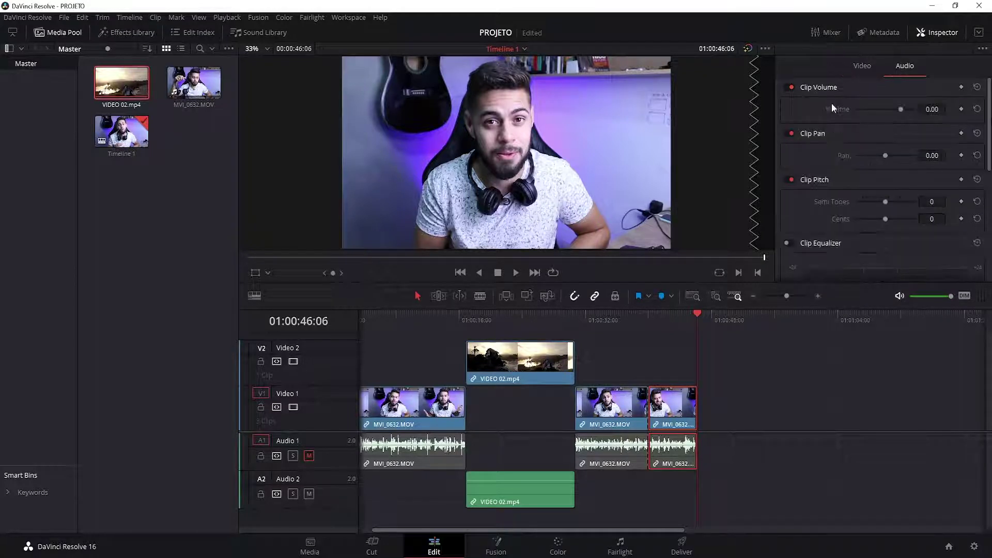
{"action": "left_click_drag", "start_coordinate": [900, 108], "coordinate": [899, 109]}
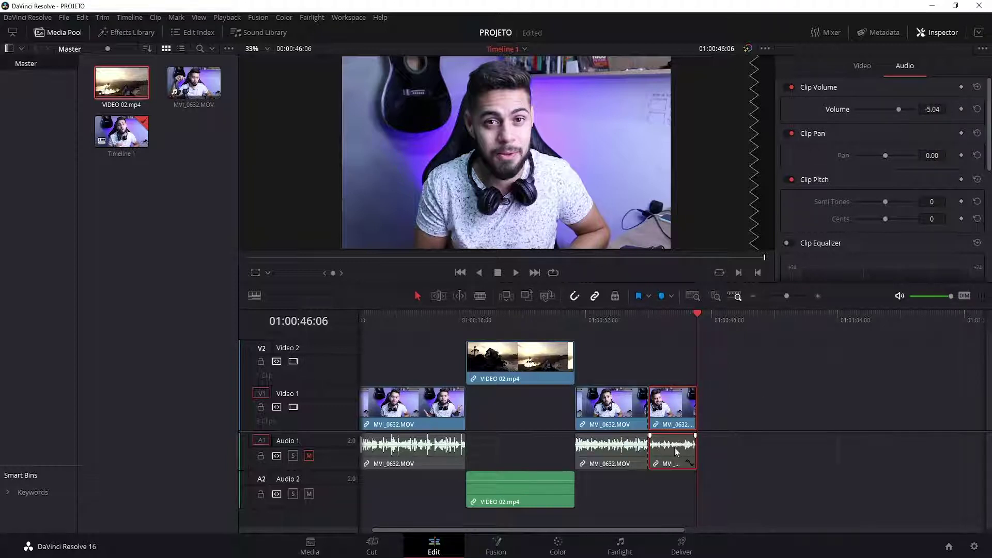
{"action": "scroll", "coordinate": [608, 466], "scroll_direction": "up", "scroll_amount": 5}
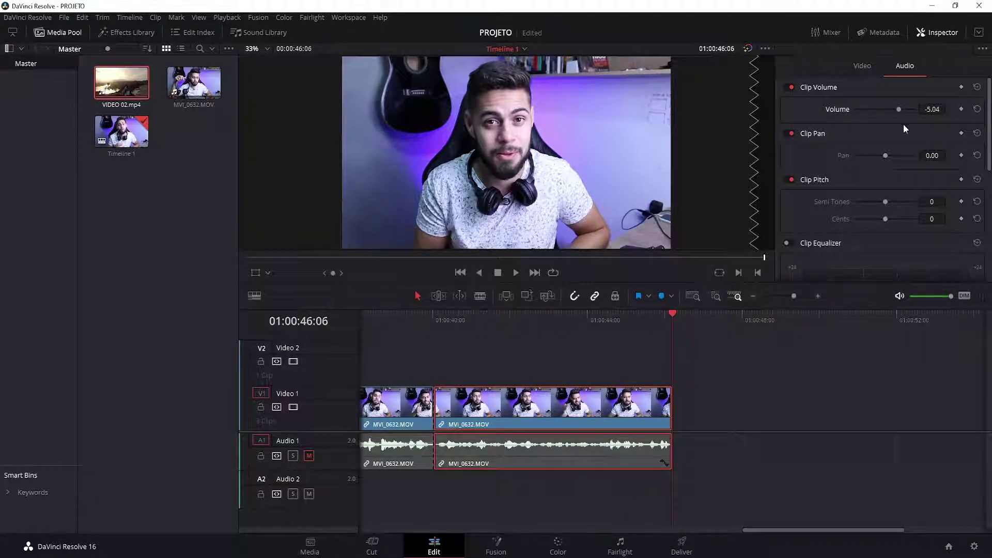
{"action": "left_click_drag", "start_coordinate": [899, 110], "coordinate": [907, 107]}
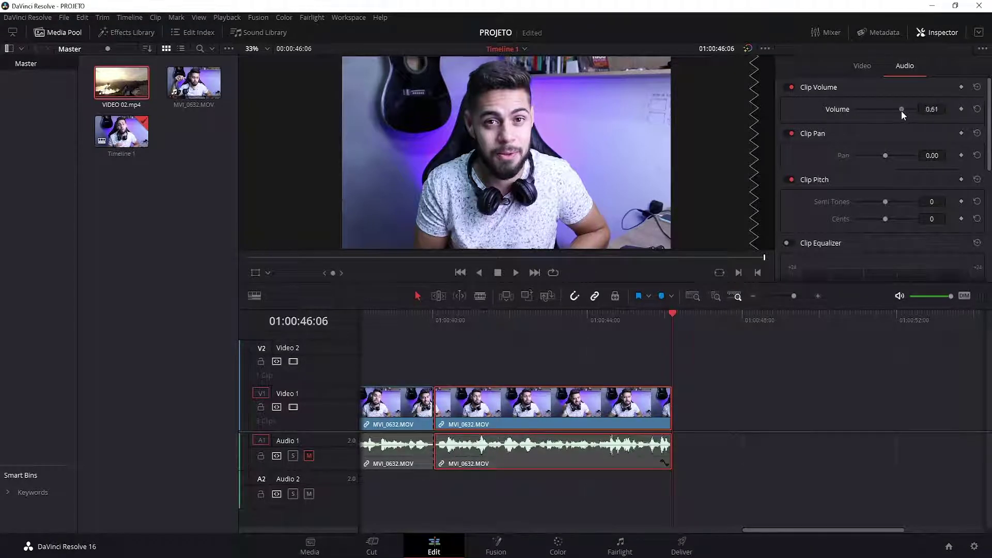
{"action": "left_click", "coordinate": [977, 110]}
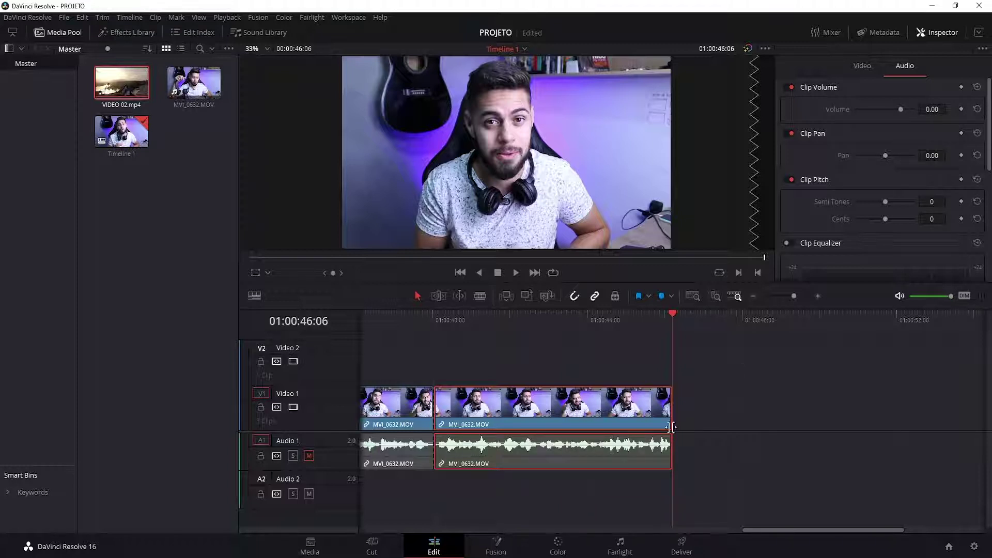
{"action": "scroll", "coordinate": [553, 414], "scroll_direction": "down", "scroll_amount": 1}
Step: Blade the Video 1 clip at the 01:00:44:24 playhead and bring up the video effects library
{"action": "key", "text": "ctrl+b"}
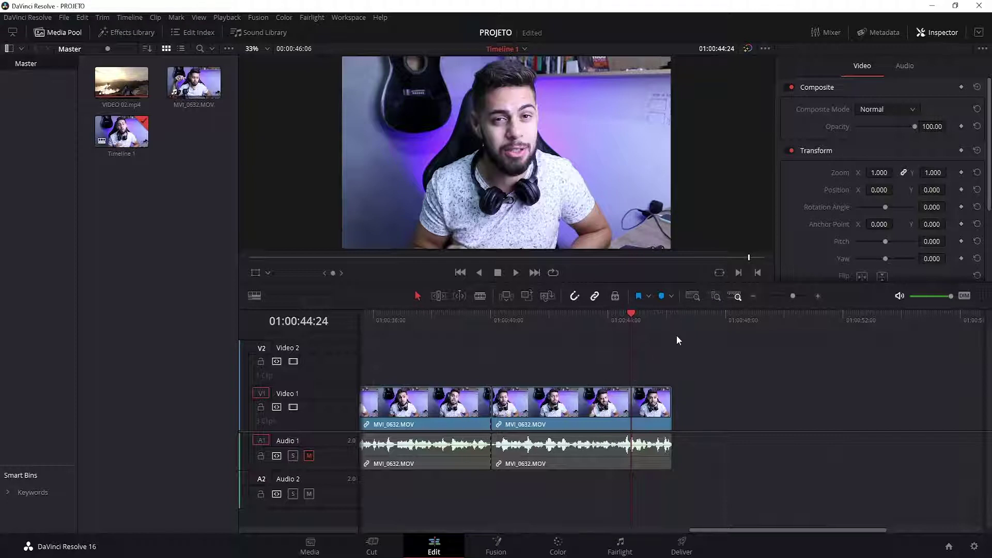
{"action": "left_click", "coordinate": [131, 98]}
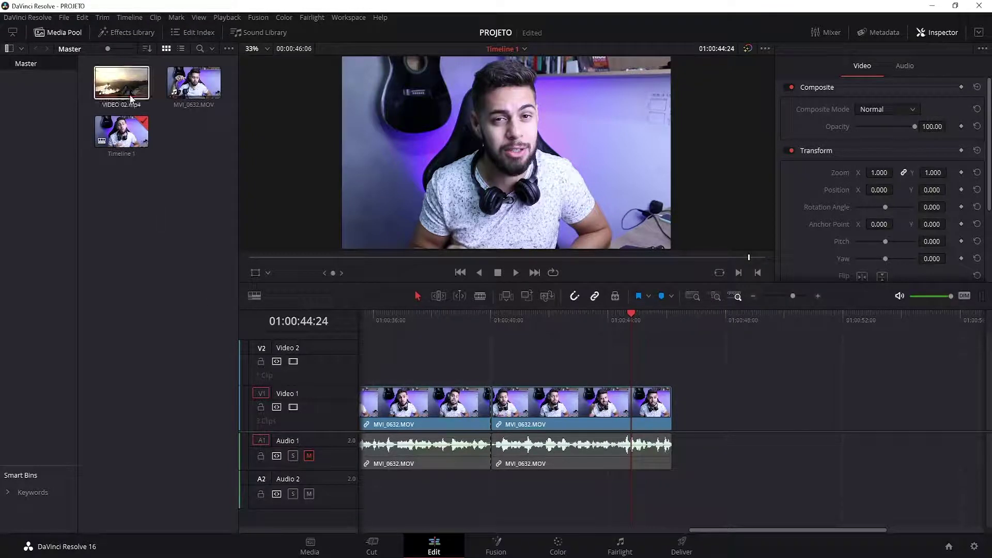
{"action": "left_click", "coordinate": [118, 31]}
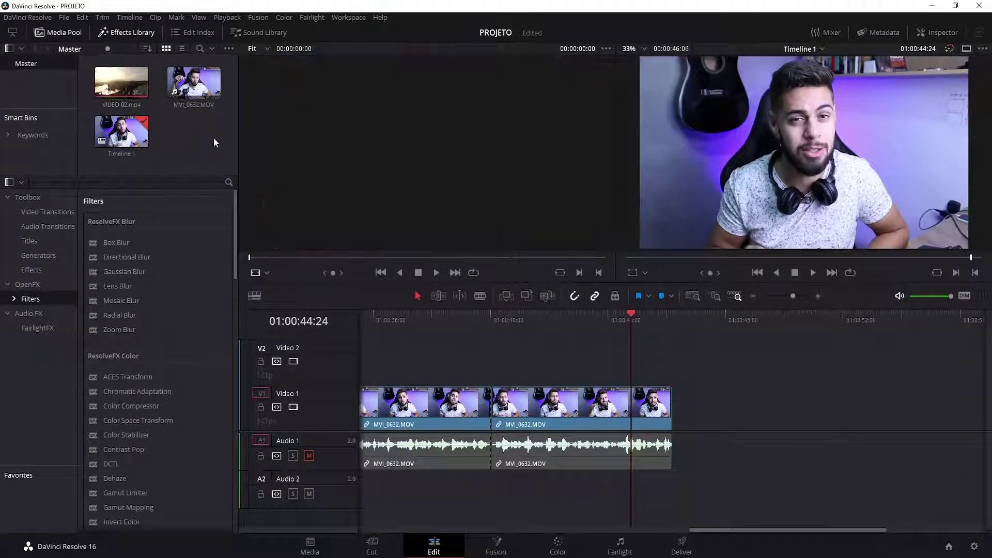
Step: Hide the Media Pool so the filters fill the column, and show the Inspector
{"action": "left_click", "coordinate": [49, 34]}
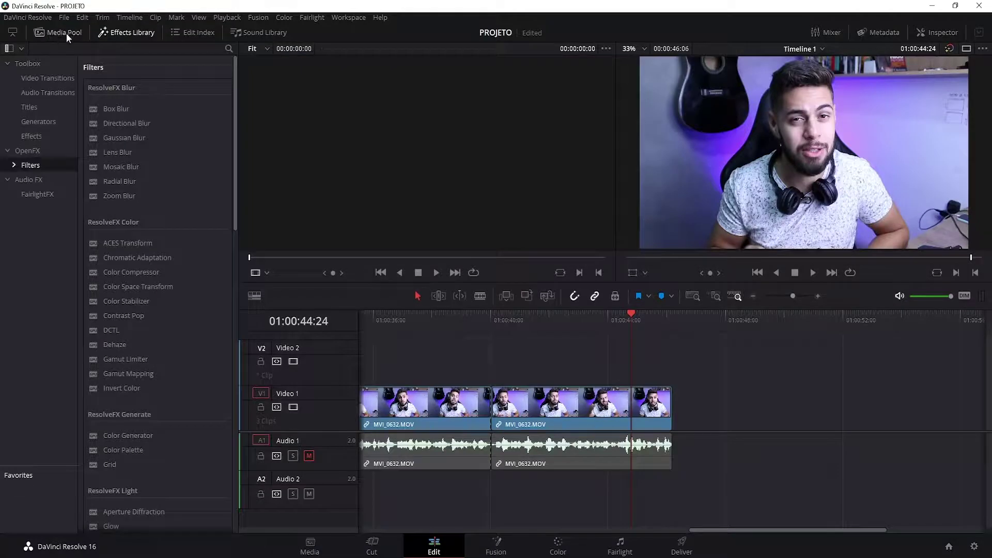
{"action": "left_click", "coordinate": [125, 33]}
{"action": "left_click", "coordinate": [123, 30]}
{"action": "left_click", "coordinate": [950, 34]}
{"action": "scroll", "coordinate": [986, 155], "scroll_direction": "down", "scroll_amount": 3}
{"action": "scroll", "coordinate": [986, 140], "scroll_direction": "up", "scroll_amount": 3}
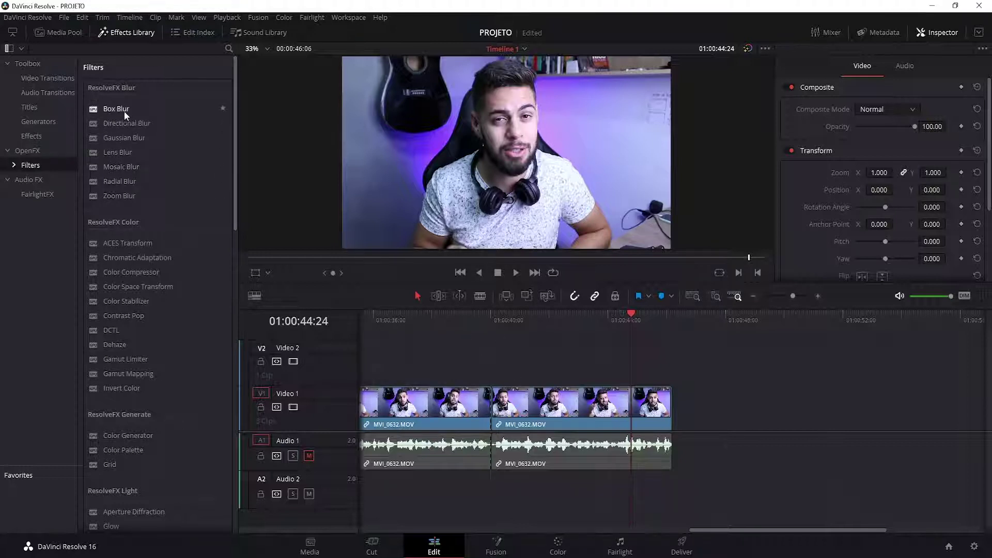
Step: Drop Radial Blur onto the final MVI_0632 clip on Video 1 and select that clip
{"action": "left_click_drag", "start_coordinate": [114, 181], "coordinate": [540, 410]}
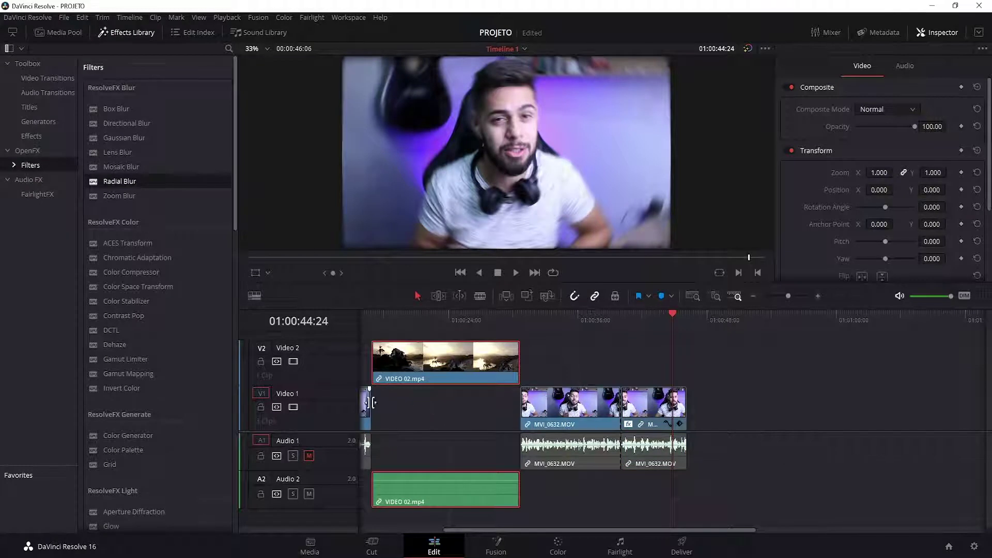
{"action": "left_click", "coordinate": [681, 411]}
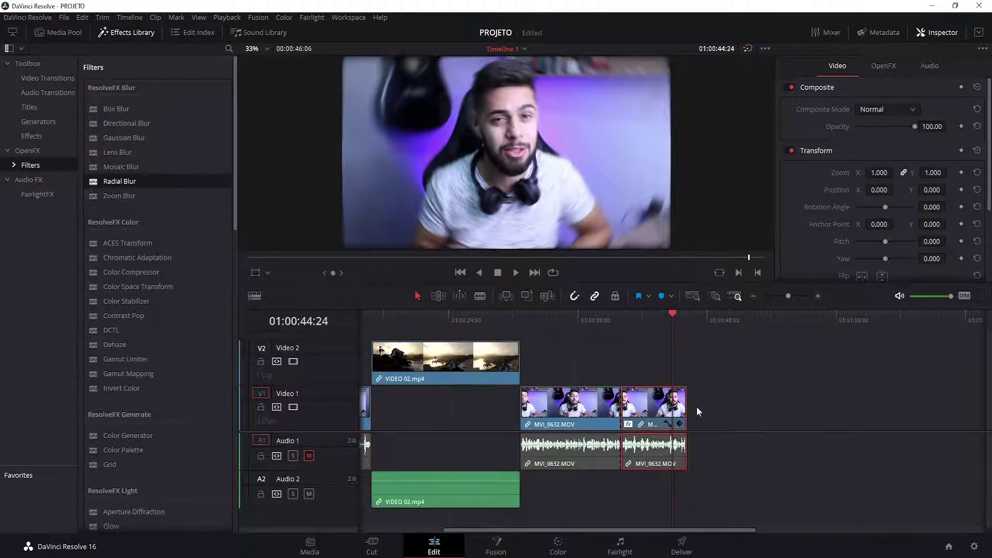
{"action": "scroll", "coordinate": [690, 414], "scroll_direction": "down", "scroll_amount": 5}
{"action": "left_click", "coordinate": [455, 411]}
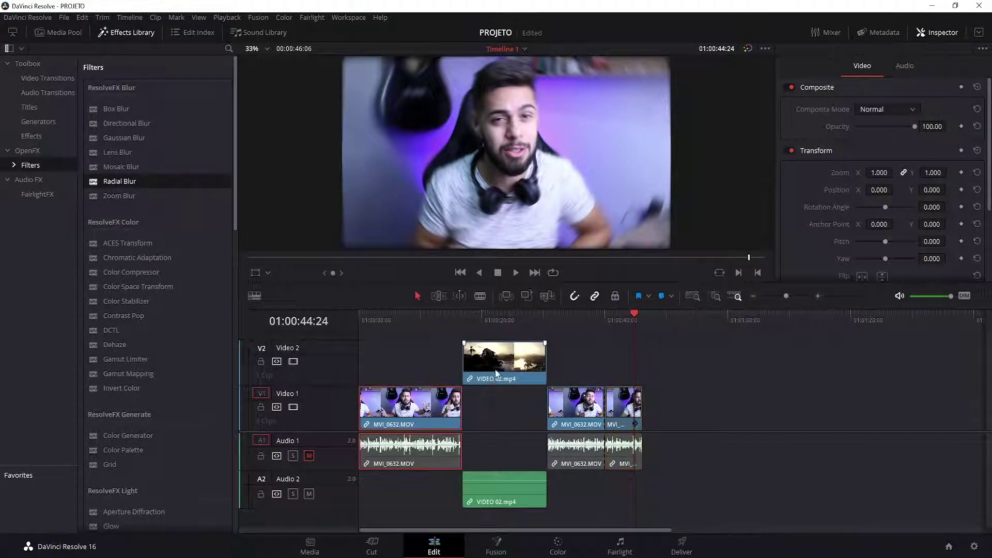
{"action": "left_click", "coordinate": [624, 408]}
{"action": "scroll", "coordinate": [666, 403], "scroll_direction": "up", "scroll_amount": 5}
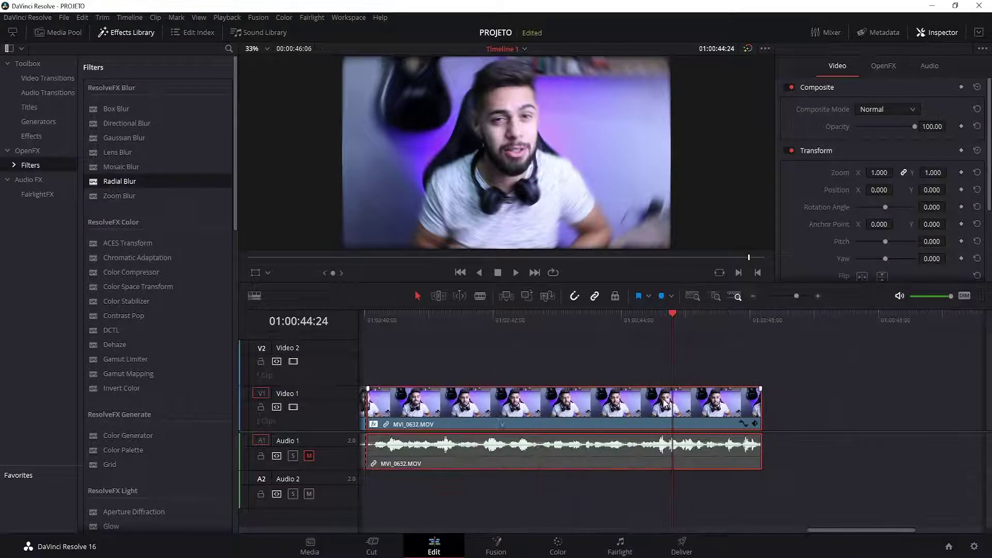
{"action": "scroll", "coordinate": [646, 399], "scroll_direction": "down", "scroll_amount": 1}
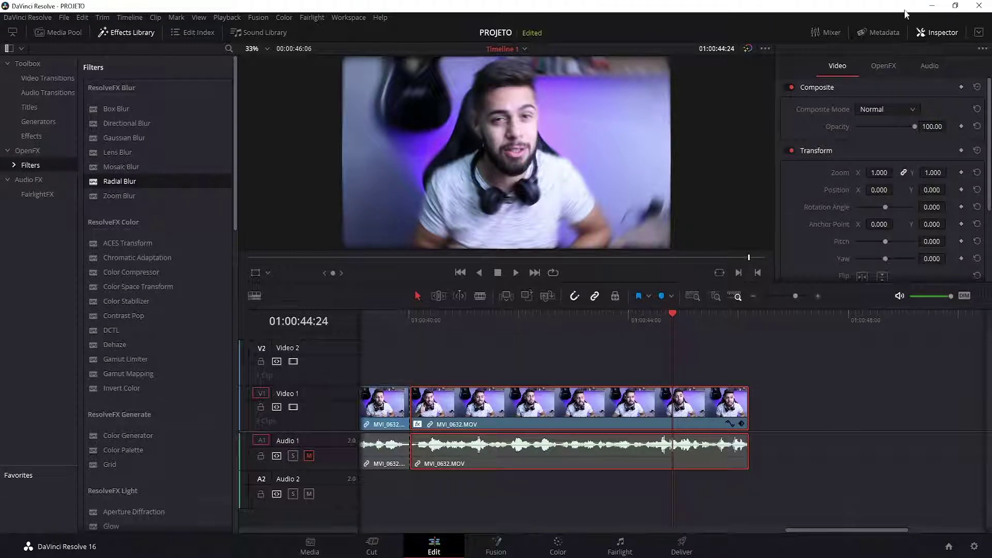
Step: Try Radial Blur strength 0.644 then 0.322 and an off-centre position, then delete the filter
{"action": "left_click", "coordinate": [890, 68]}
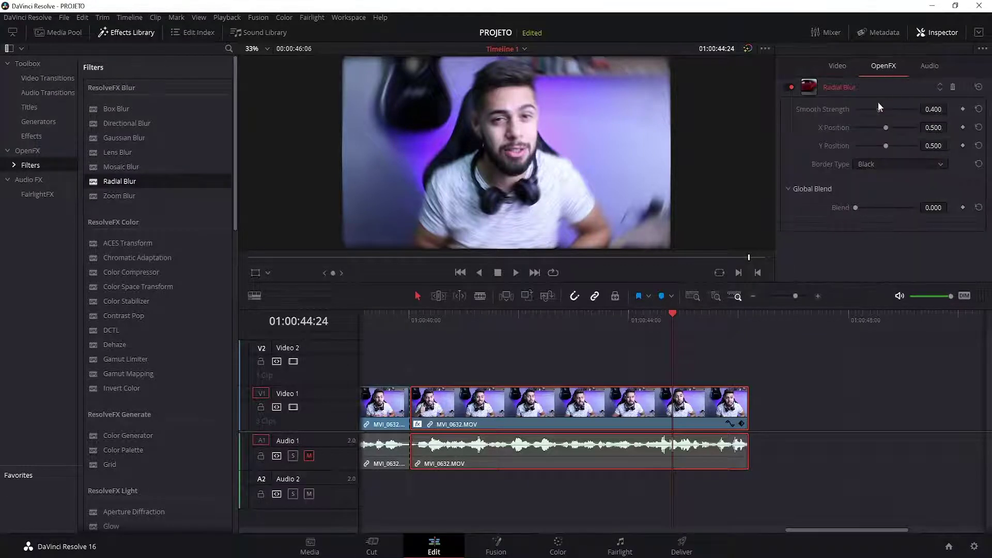
{"action": "mouse_move", "coordinate": [878, 109]}
{"action": "left_mouse_down"}
{"action": "mouse_move", "coordinate": [891, 112]}
{"action": "mouse_move", "coordinate": [879, 124]}
{"action": "left_mouse_up"}
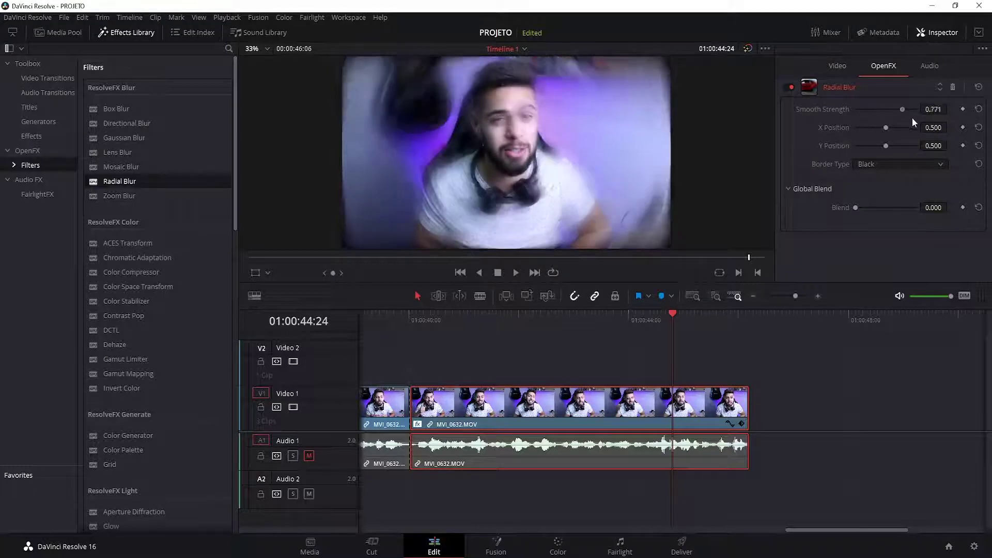
{"action": "mouse_move", "coordinate": [855, 109]}
{"action": "left_mouse_down"}
{"action": "mouse_move", "coordinate": [883, 130]}
{"action": "mouse_move", "coordinate": [792, 135]}
{"action": "left_mouse_up"}
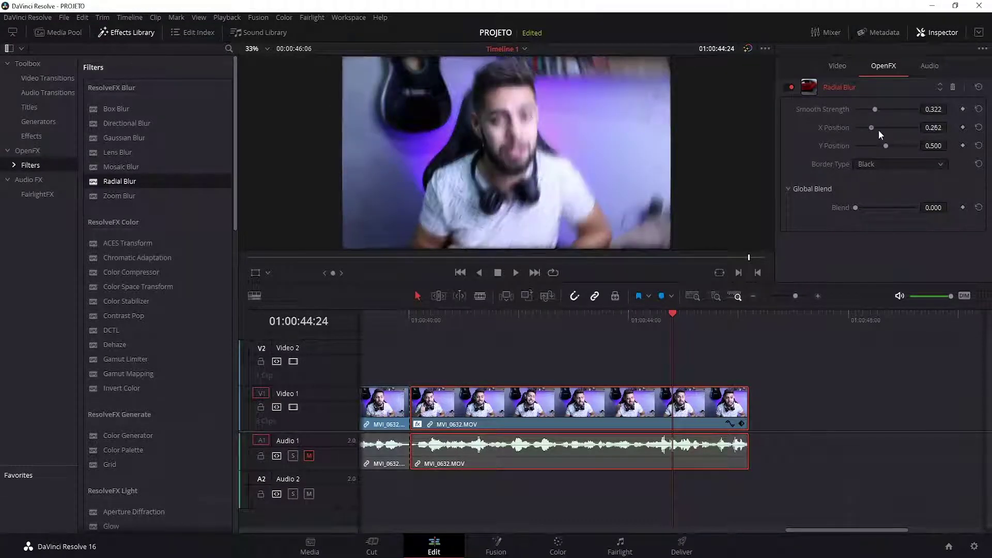
{"action": "mouse_move", "coordinate": [856, 128]}
{"action": "left_mouse_down"}
{"action": "mouse_move", "coordinate": [883, 129]}
{"action": "mouse_move", "coordinate": [848, 147]}
{"action": "mouse_move", "coordinate": [896, 145]}
{"action": "left_mouse_up"}
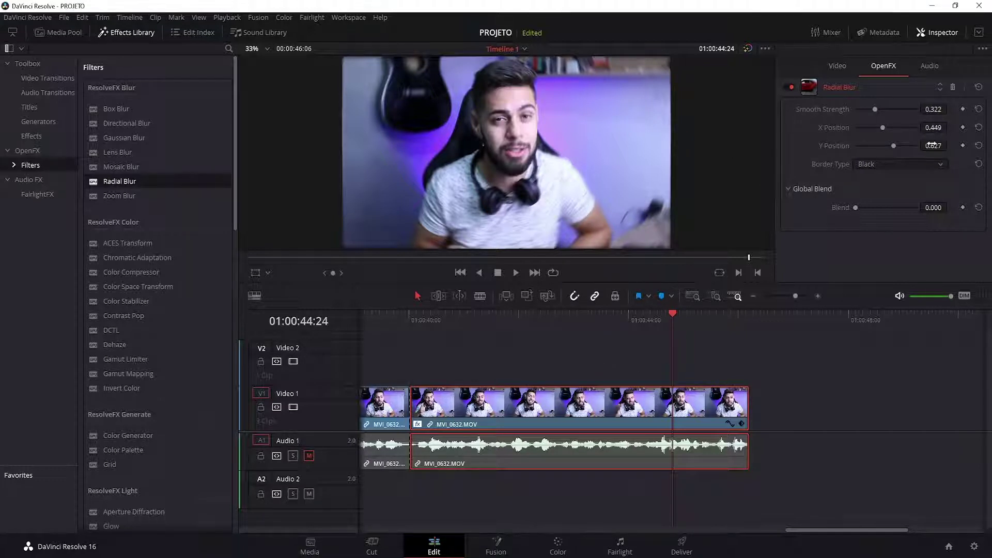
{"action": "left_click", "coordinate": [955, 88]}
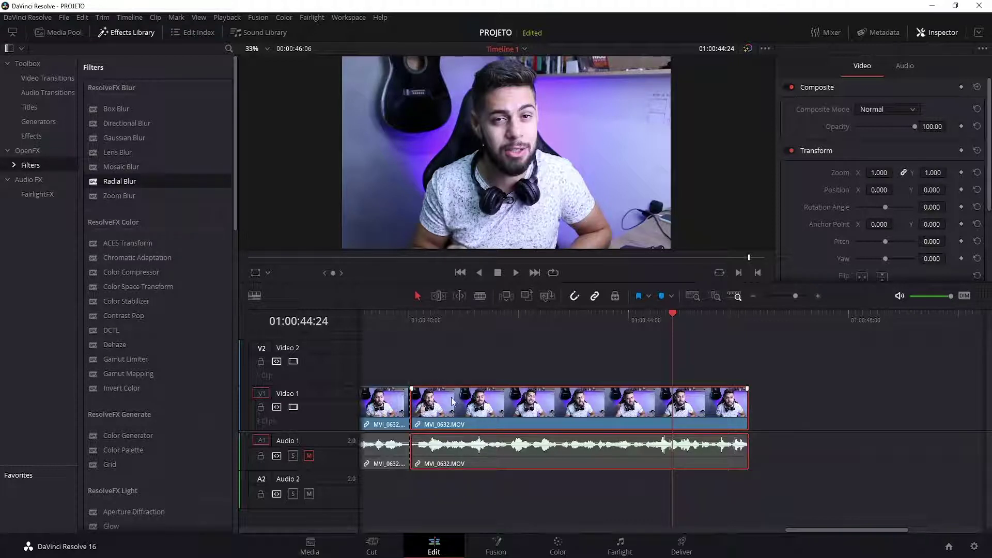
{"action": "left_click", "coordinate": [37, 77]}
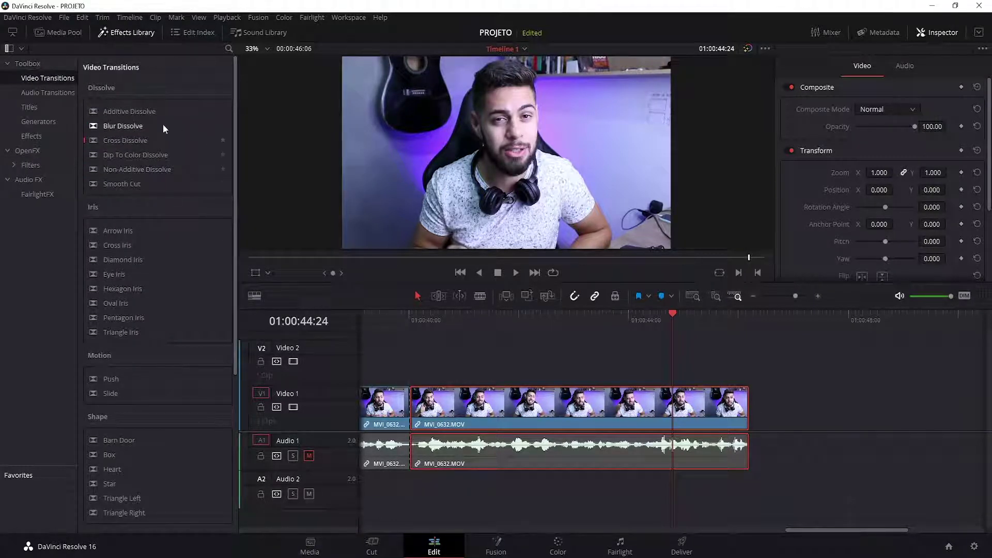
Step: Drop a 1-second Cross Dissolve on the MVI_0632 cut, play it back twice, and select it
{"action": "mouse_move", "coordinate": [109, 141]}
{"action": "left_mouse_down"}
{"action": "mouse_move", "coordinate": [407, 347]}
{"action": "mouse_move", "coordinate": [407, 410]}
{"action": "left_mouse_up"}
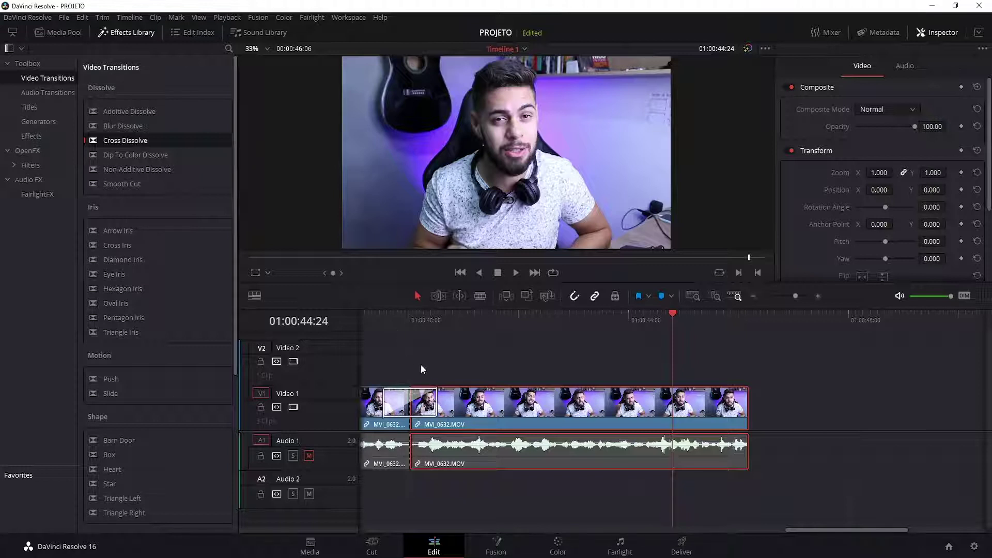
{"action": "left_click", "coordinate": [383, 313]}
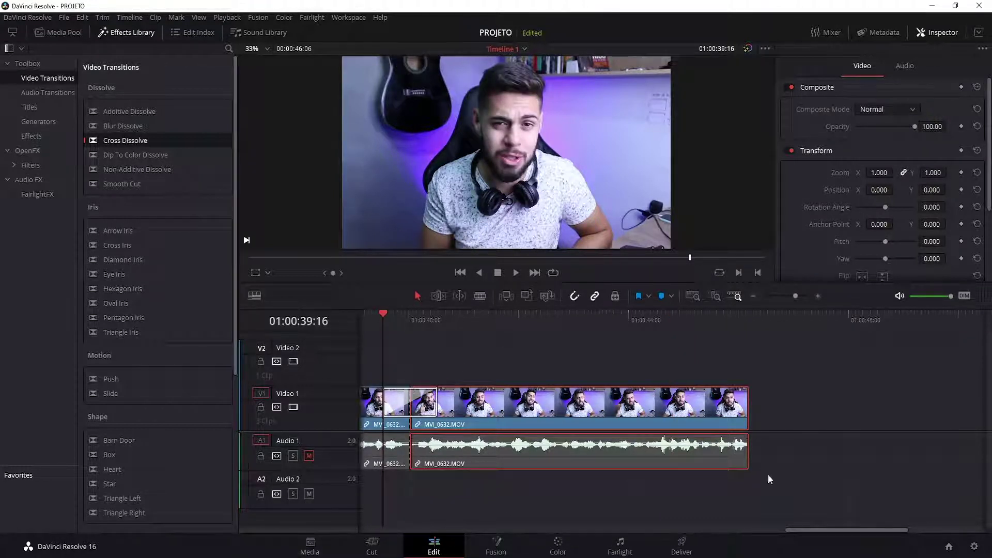
{"action": "left_click_drag", "start_coordinate": [806, 531], "coordinate": [775, 530]}
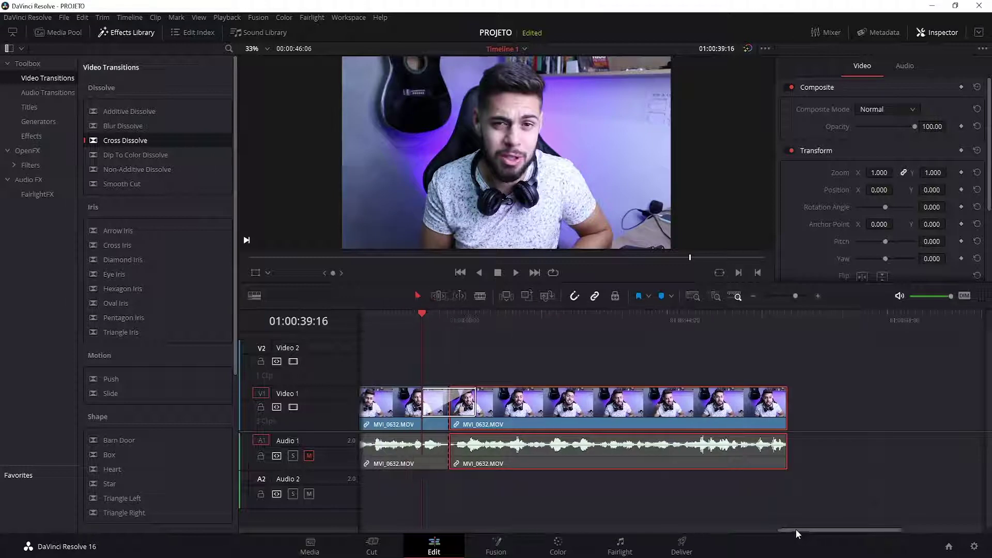
{"action": "left_click", "coordinate": [514, 313]}
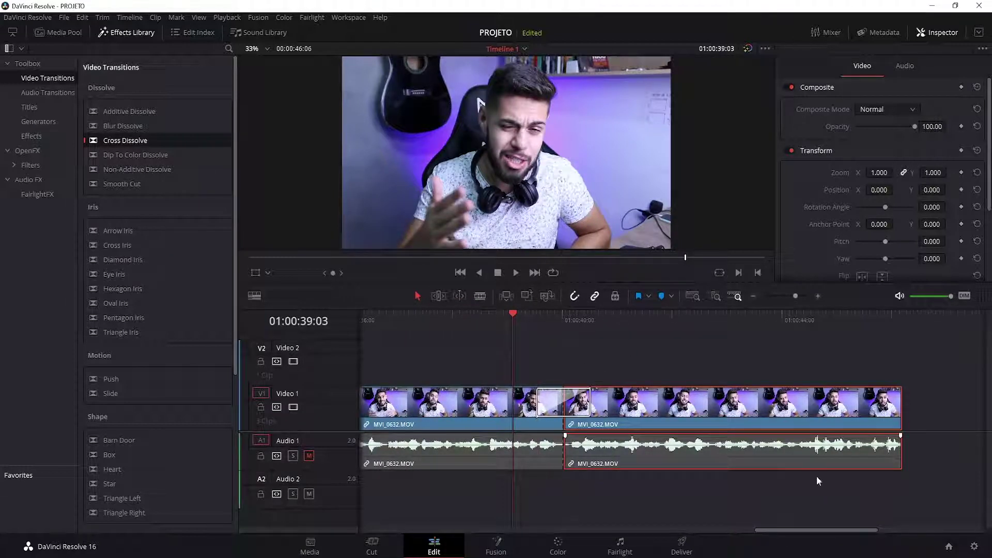
{"action": "key", "text": "space"}
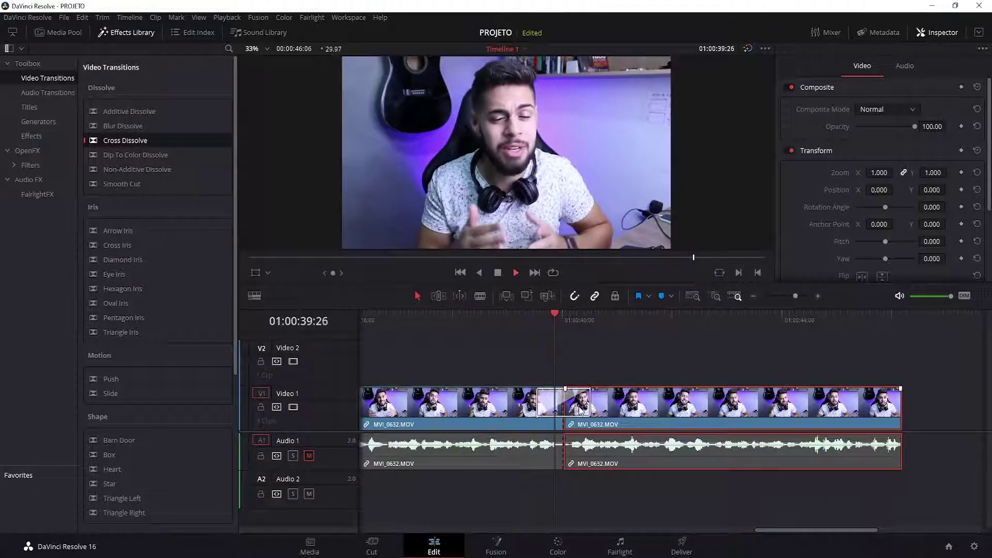
{"action": "key", "text": "space"}
{"action": "left_click", "coordinate": [547, 356]}
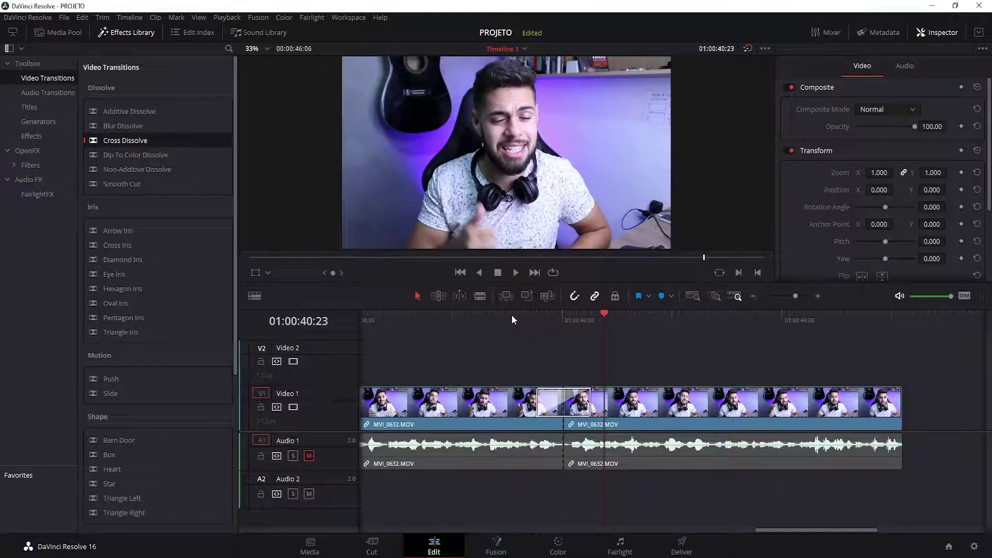
{"action": "left_click", "coordinate": [512, 315]}
{"action": "key", "text": "space"}
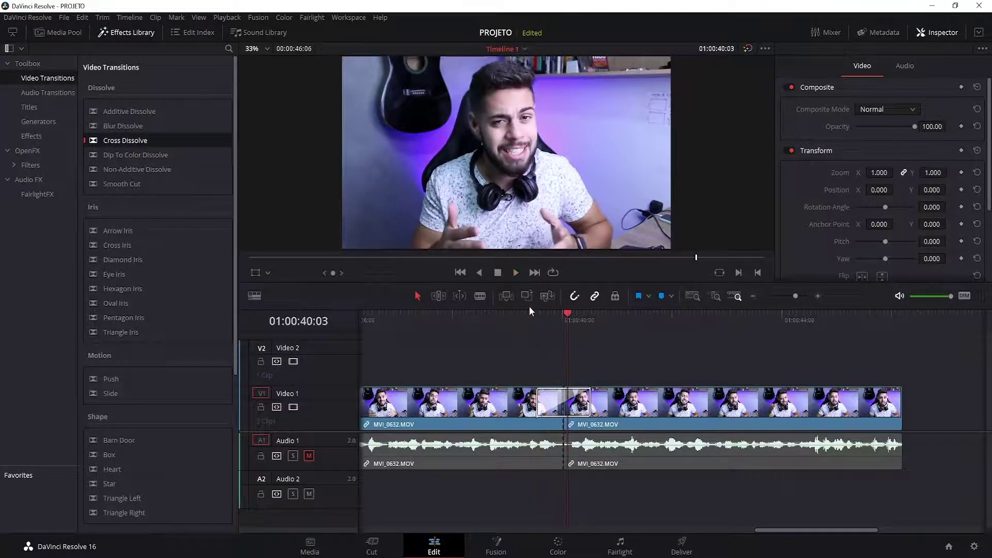
{"action": "left_click", "coordinate": [552, 411]}
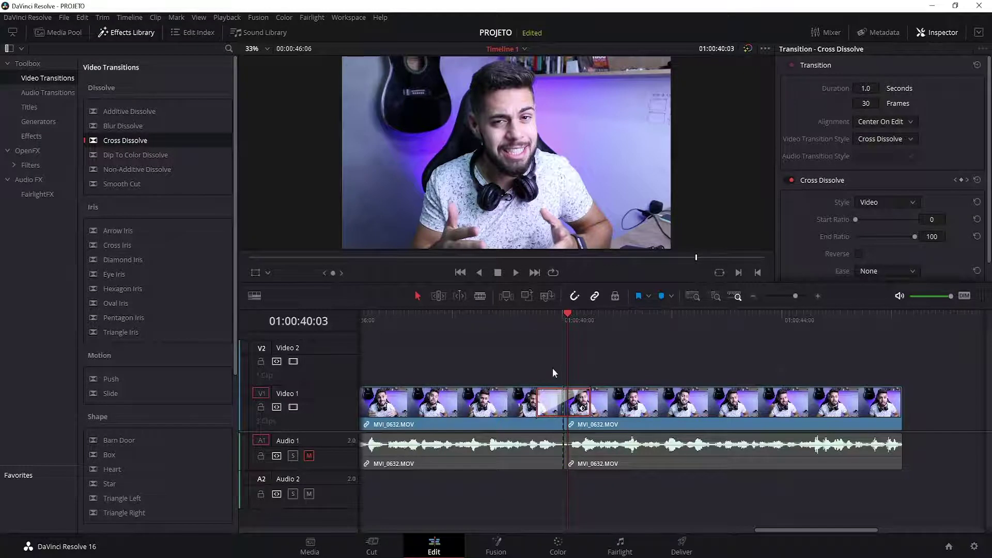
{"action": "scroll", "coordinate": [486, 409], "scroll_direction": "down", "scroll_amount": 3}
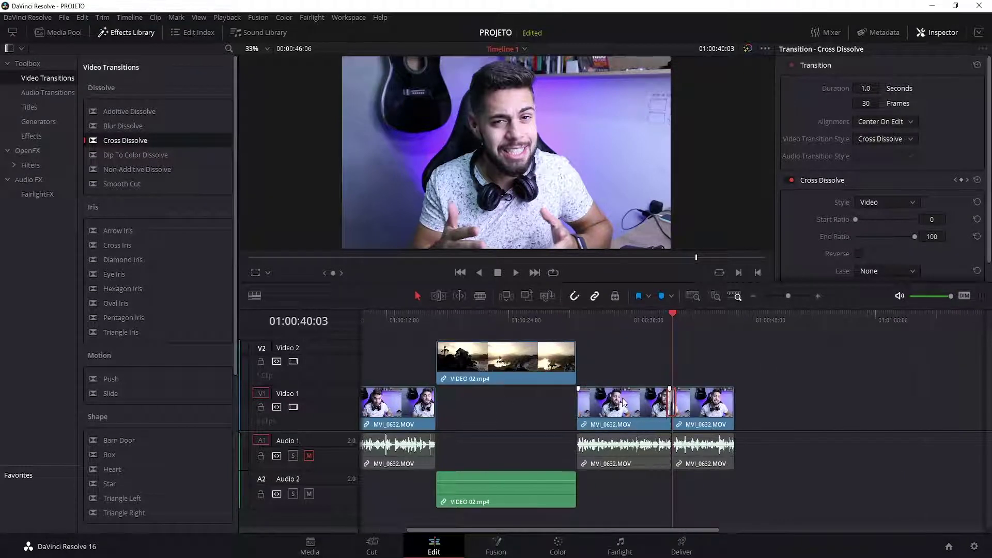
Step: Zoom out the timeline, scrub the first dissolve, and park the playhead at 01:00:39:16
{"action": "scroll", "coordinate": [667, 414], "scroll_direction": "up", "scroll_amount": 2}
{"action": "scroll", "coordinate": [659, 423], "scroll_direction": "down", "scroll_amount": 5}
{"action": "scroll", "coordinate": [409, 398], "scroll_direction": "up", "scroll_amount": 2}
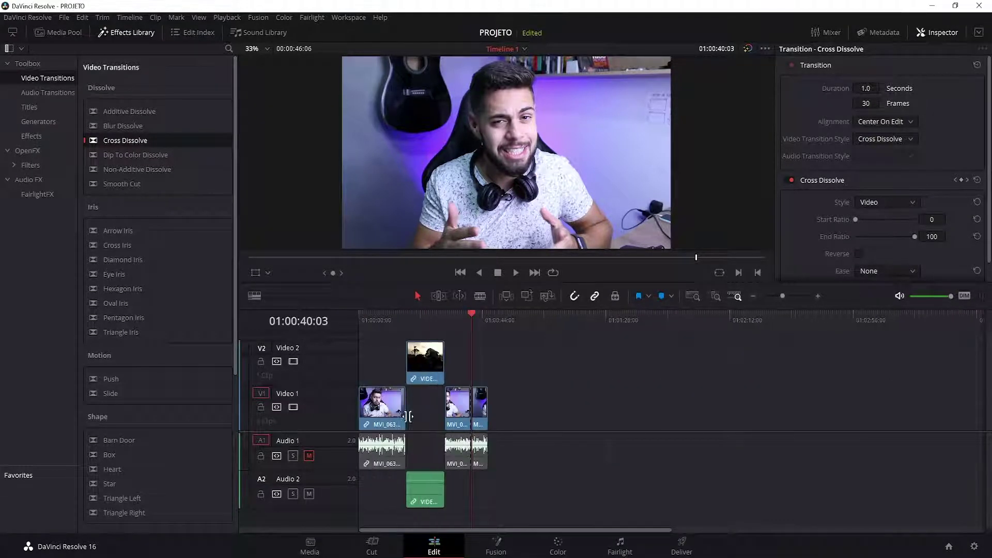
{"action": "scroll", "coordinate": [465, 424], "scroll_direction": "up", "scroll_amount": 2}
{"action": "scroll", "coordinate": [523, 448], "scroll_direction": "up", "scroll_amount": 2}
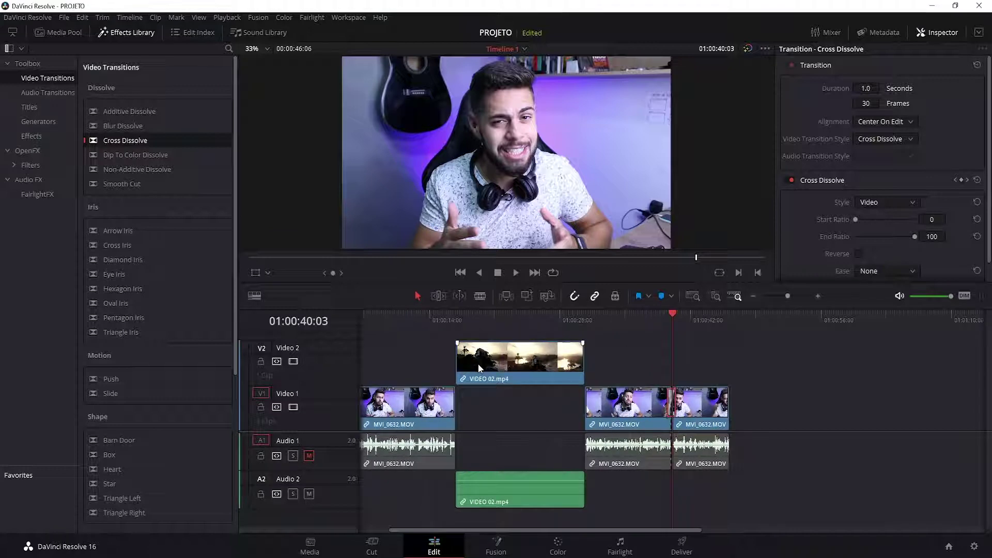
{"action": "left_click", "coordinate": [481, 370]}
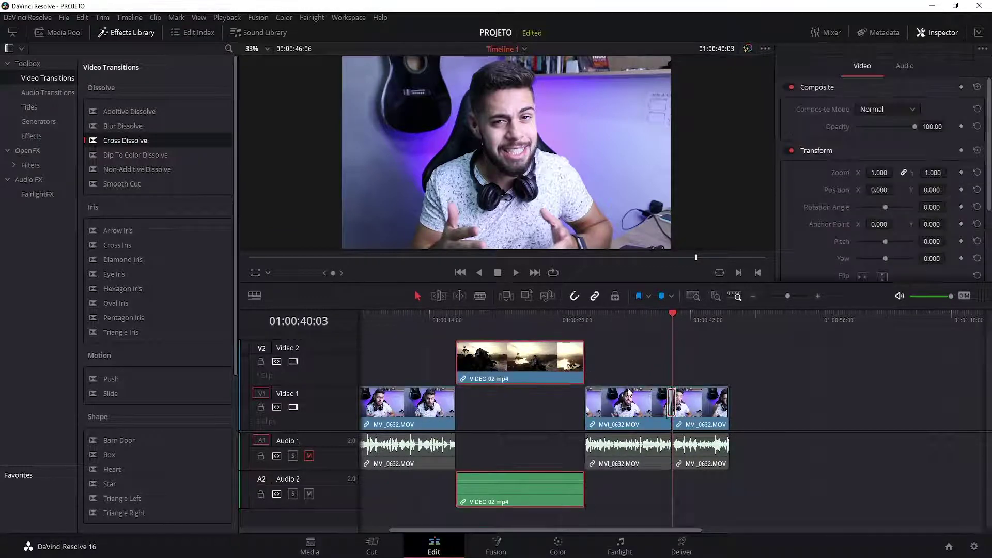
{"action": "scroll", "coordinate": [714, 411], "scroll_direction": "up", "scroll_amount": 1}
{"action": "left_click", "coordinate": [713, 411]}
{"action": "scroll", "coordinate": [740, 412], "scroll_direction": "up", "scroll_amount": 3}
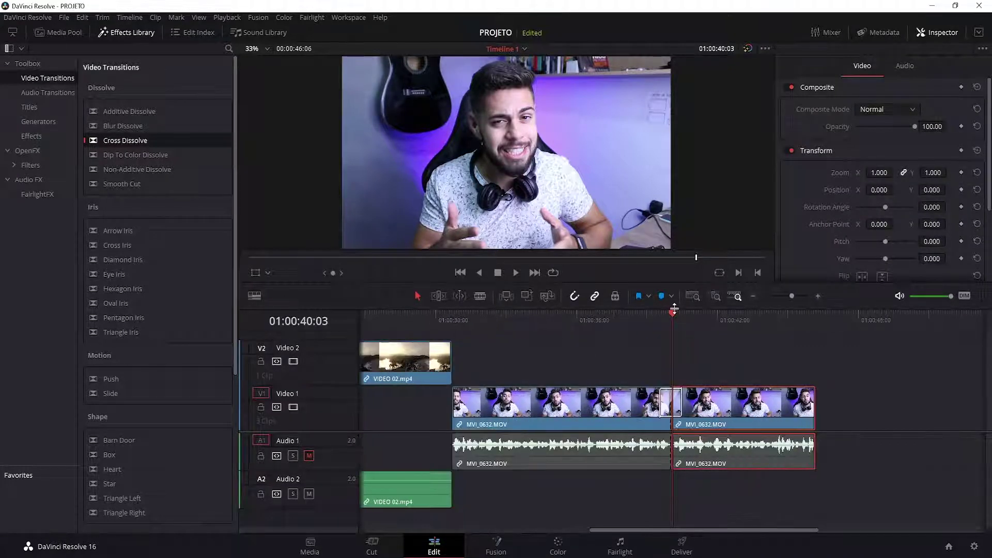
{"action": "left_click_drag", "start_coordinate": [675, 309], "coordinate": [684, 317]}
{"action": "key", "text": "shift+Left"}
{"action": "left_click", "coordinate": [713, 341]}
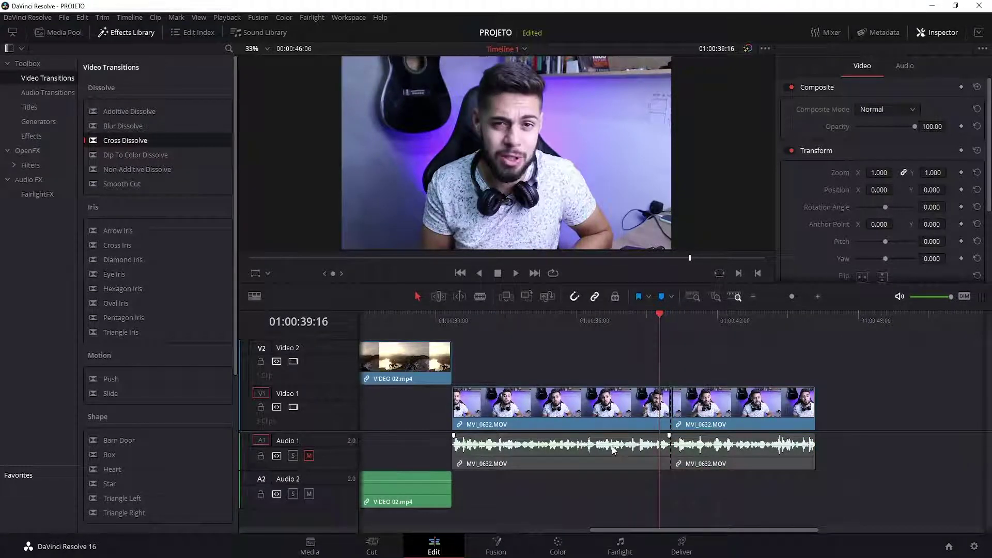
{"action": "scroll", "coordinate": [578, 422], "scroll_direction": "down", "scroll_amount": 3}
Step: Move VIDEO 02.mp4 down into the Video 1 gap and add a Cross Dissolve at its start
{"action": "left_click_drag", "start_coordinate": [536, 366], "coordinate": [534, 398]}
{"action": "scroll", "coordinate": [535, 398], "scroll_direction": "up", "scroll_amount": 2}
{"action": "scroll", "coordinate": [497, 400], "scroll_direction": "down", "scroll_amount": 1}
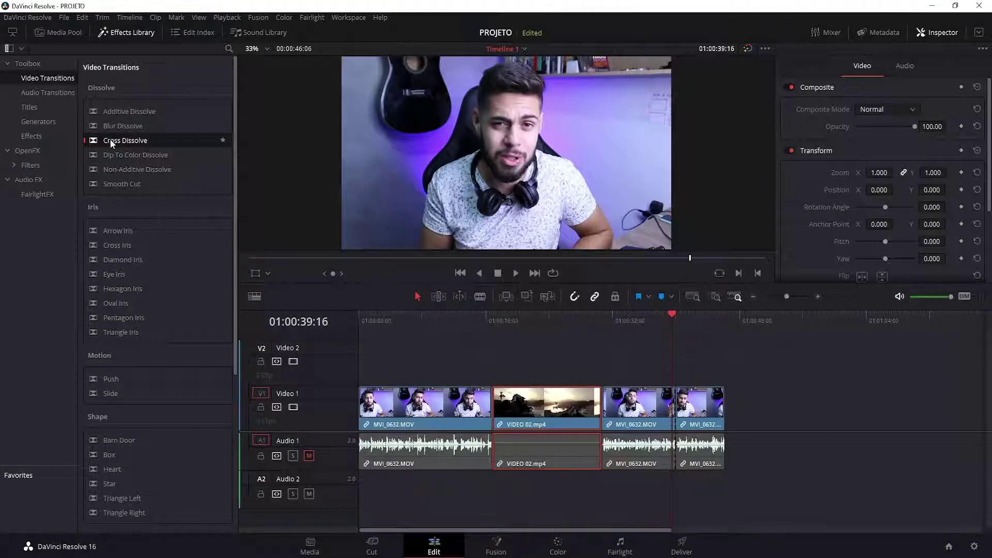
{"action": "left_click_drag", "start_coordinate": [111, 140], "coordinate": [622, 426]}
{"action": "left_click_drag", "start_coordinate": [623, 427], "coordinate": [494, 407]}
{"action": "scroll", "coordinate": [489, 405], "scroll_direction": "up", "scroll_amount": 3}
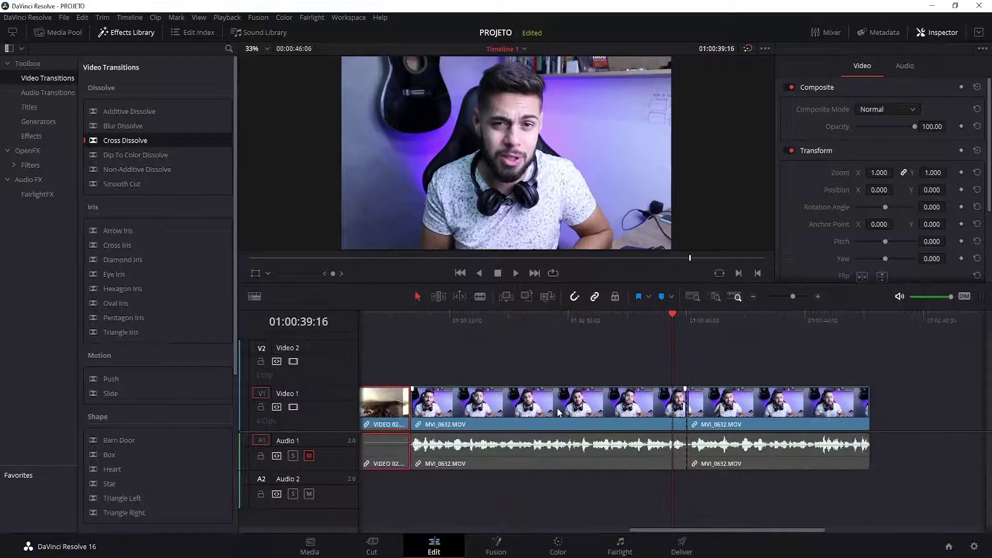
{"action": "scroll", "coordinate": [481, 411], "scroll_direction": "down", "scroll_amount": 2}
{"action": "left_click_drag", "start_coordinate": [590, 529], "coordinate": [480, 505]}
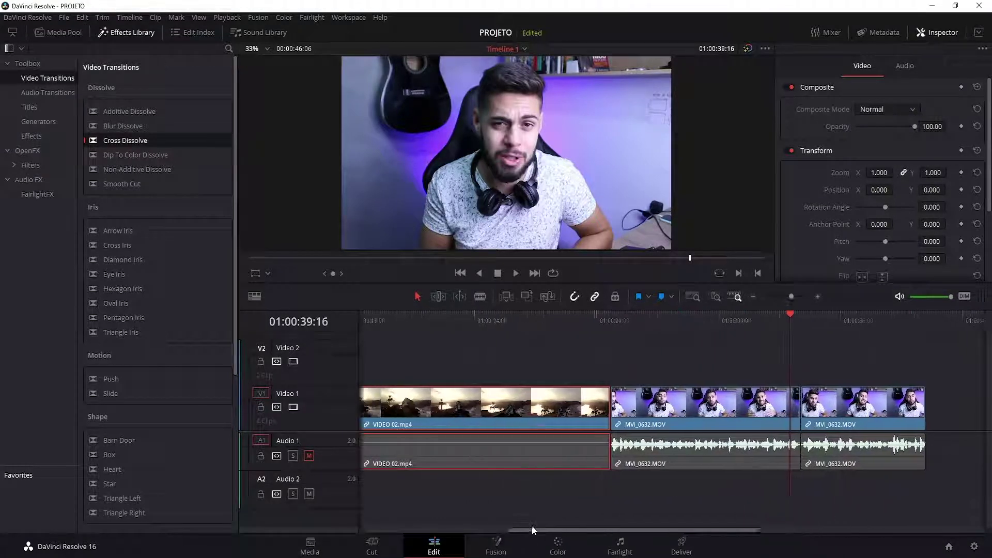
{"action": "left_click_drag", "start_coordinate": [475, 313], "coordinate": [492, 313]}
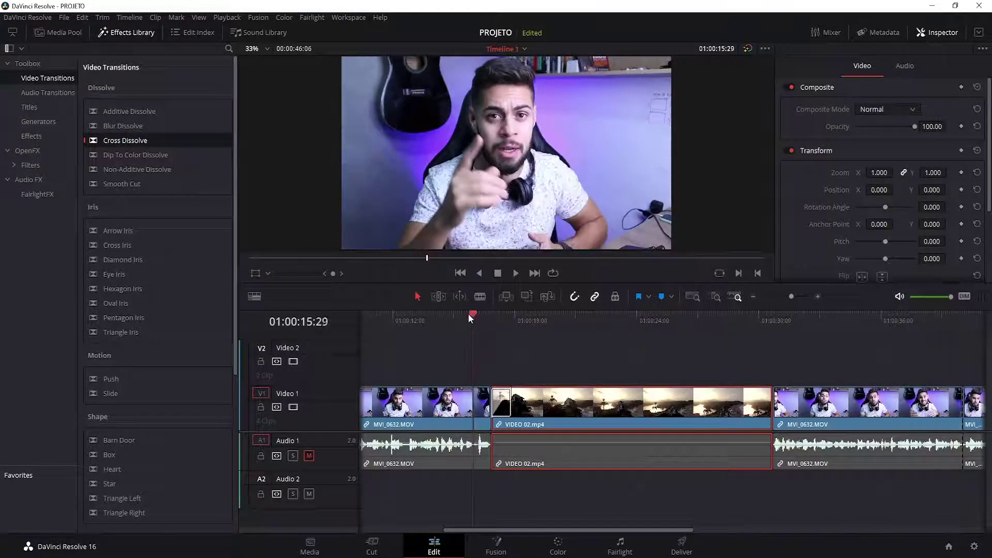
Step: Play back the dissolve into the beach B-roll clip
{"action": "key", "text": "space"}
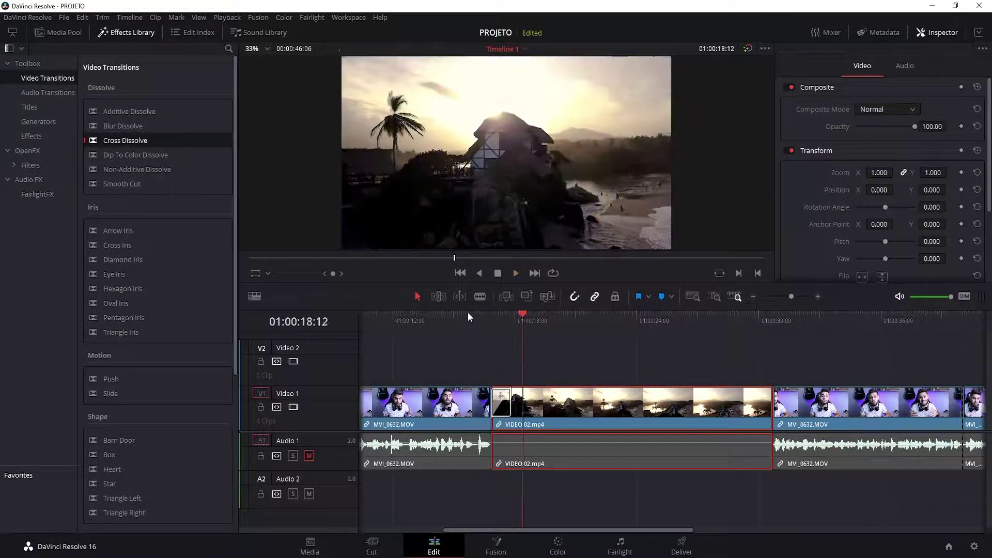
{"action": "left_click", "coordinate": [467, 312]}
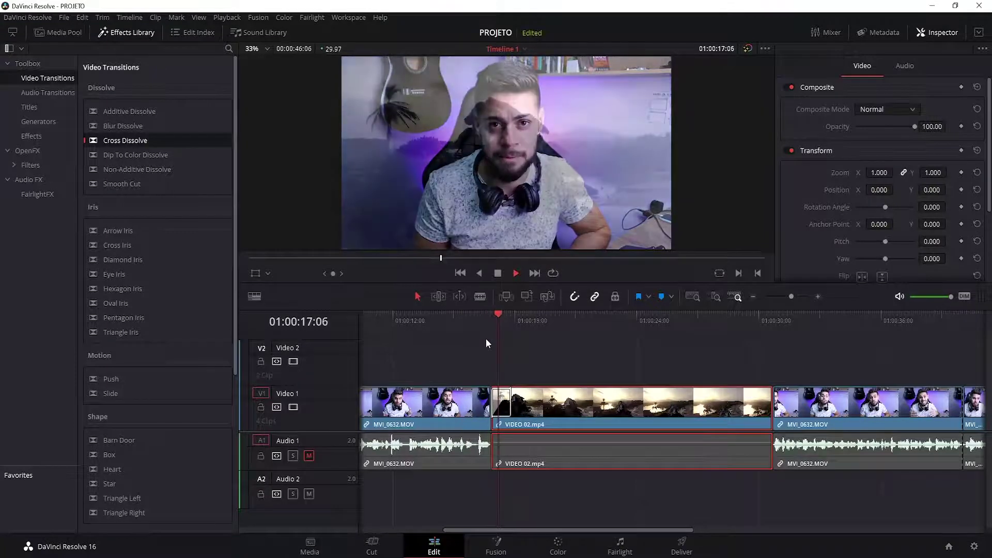
{"action": "key", "text": "space"}
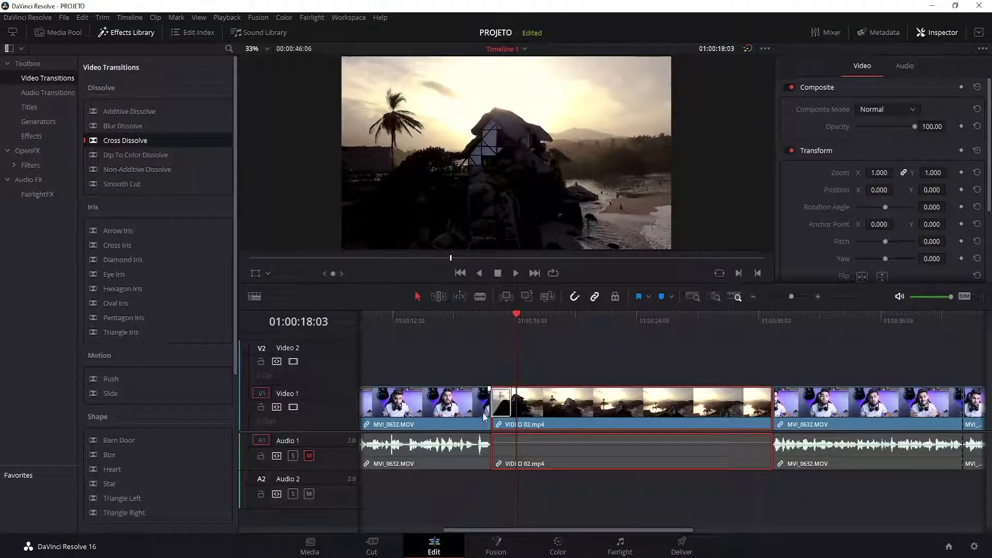
{"action": "left_click", "coordinate": [538, 375]}
Step: Select the Cross Dissolve at the beach clip's start to show its settings
{"action": "left_click", "coordinate": [507, 407]}
{"action": "left_click", "coordinate": [569, 365]}
{"action": "scroll", "coordinate": [504, 413], "scroll_direction": "up", "scroll_amount": 2}
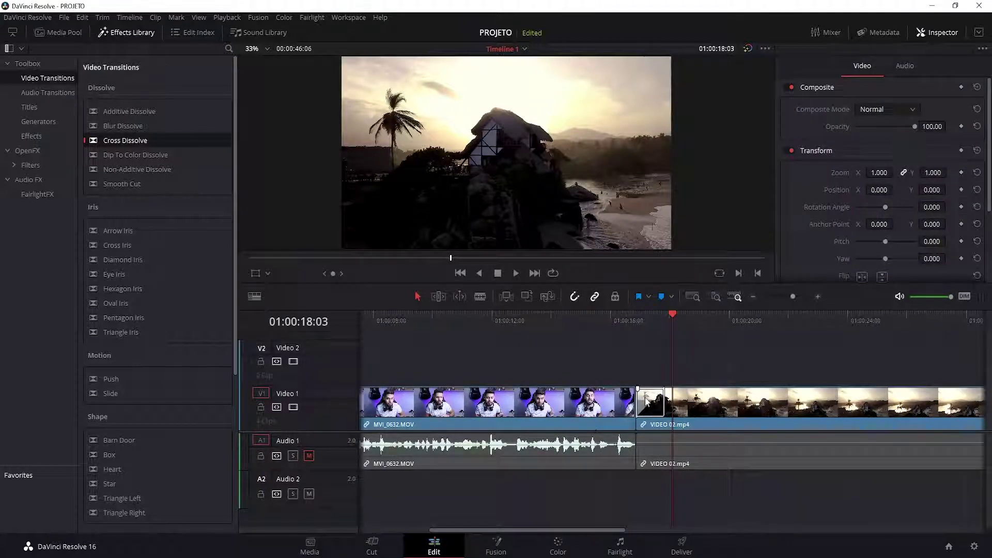
{"action": "left_click", "coordinate": [649, 403]}
{"action": "left_click", "coordinate": [677, 403]}
{"action": "left_click", "coordinate": [652, 403]}
{"action": "scroll", "coordinate": [672, 391], "scroll_direction": "down", "scroll_amount": 2}
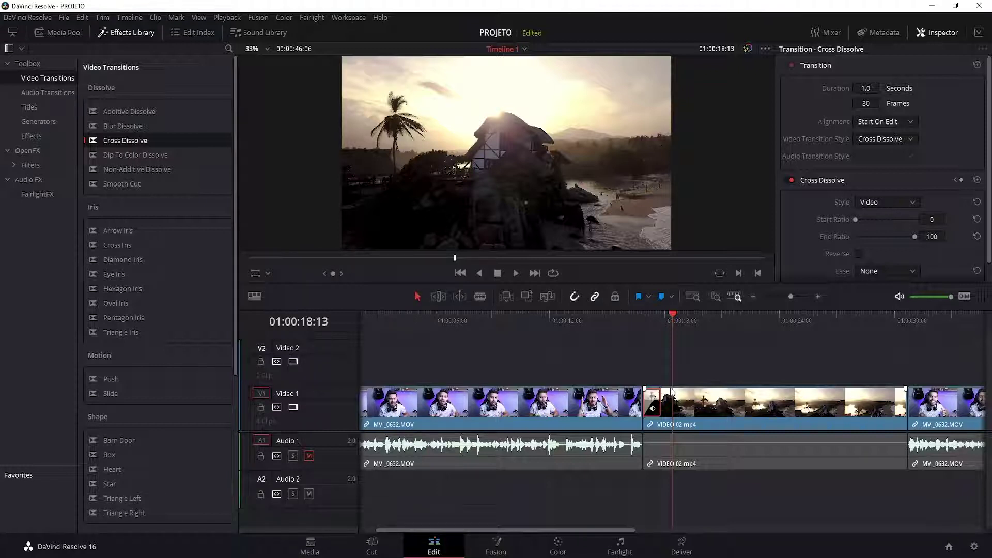
{"action": "left_click", "coordinate": [35, 109]}
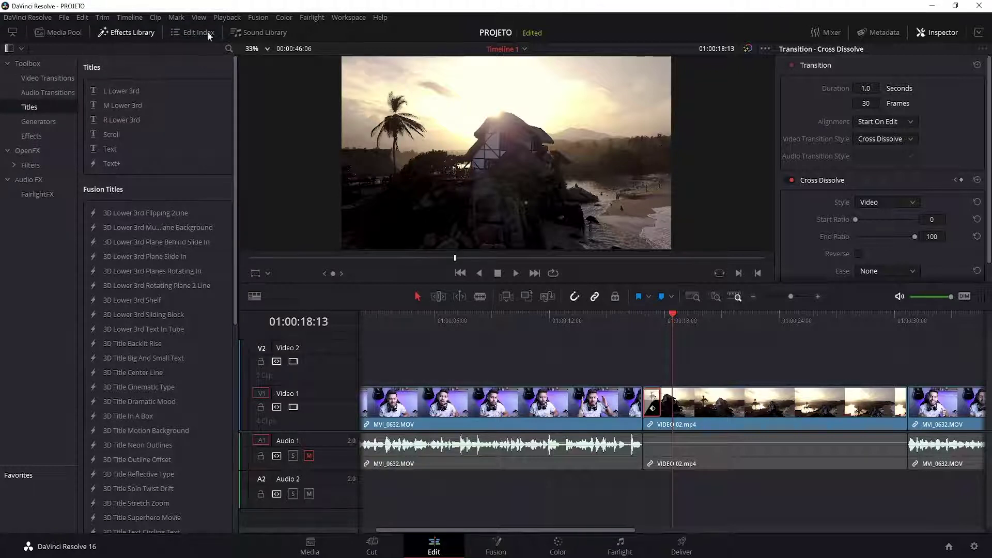
Step: Drag the 3D Lower 3rd Shelf title onto Video 2 above the beach clip and scrub to preview it
{"action": "mouse_move", "coordinate": [233, 168]}
{"action": "left_mouse_down"}
{"action": "mouse_move", "coordinate": [235, 216]}
{"action": "mouse_move", "coordinate": [237, 175]}
{"action": "left_mouse_up"}
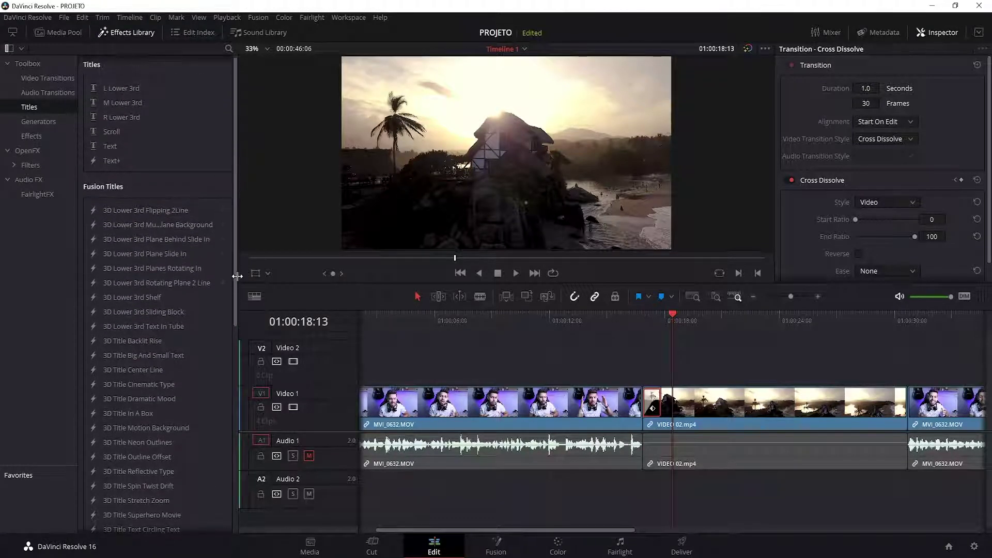
{"action": "left_click_drag", "start_coordinate": [235, 280], "coordinate": [233, 318]}
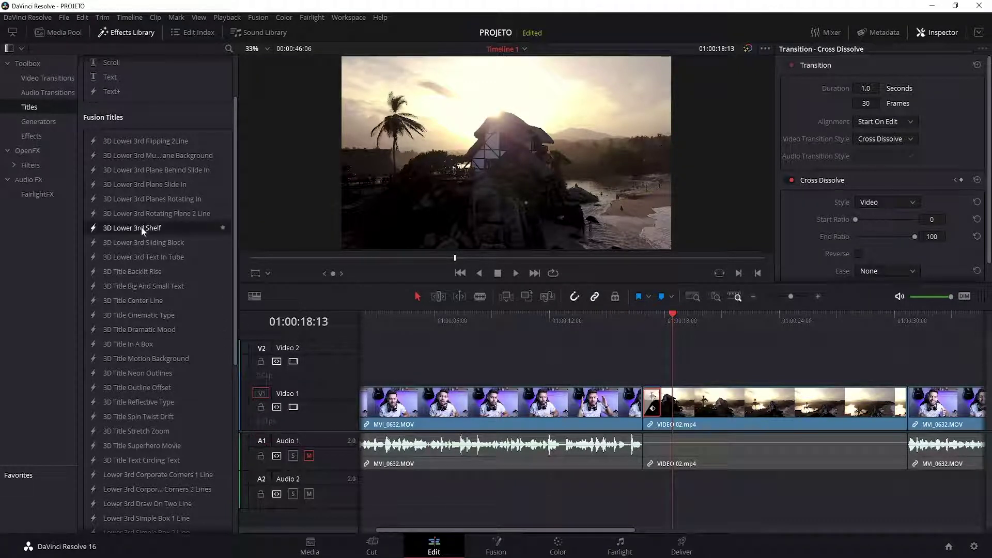
{"action": "left_click_drag", "start_coordinate": [142, 230], "coordinate": [683, 362]}
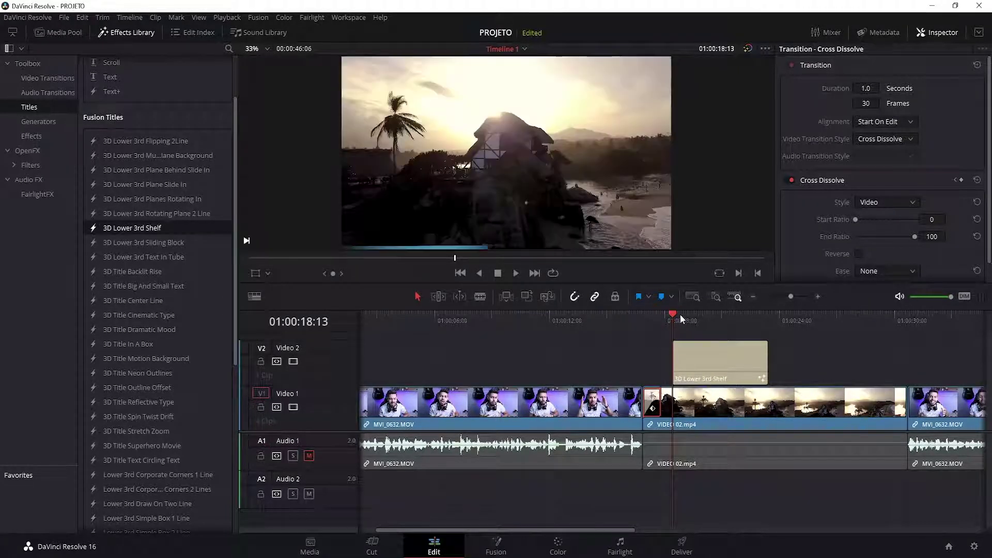
{"action": "mouse_move", "coordinate": [678, 312]}
{"action": "left_mouse_down"}
{"action": "mouse_move", "coordinate": [701, 314]}
{"action": "mouse_move", "coordinate": [684, 320]}
{"action": "mouse_move", "coordinate": [762, 316]}
{"action": "mouse_move", "coordinate": [745, 314]}
{"action": "left_mouse_up"}
{"action": "left_click", "coordinate": [682, 361]}
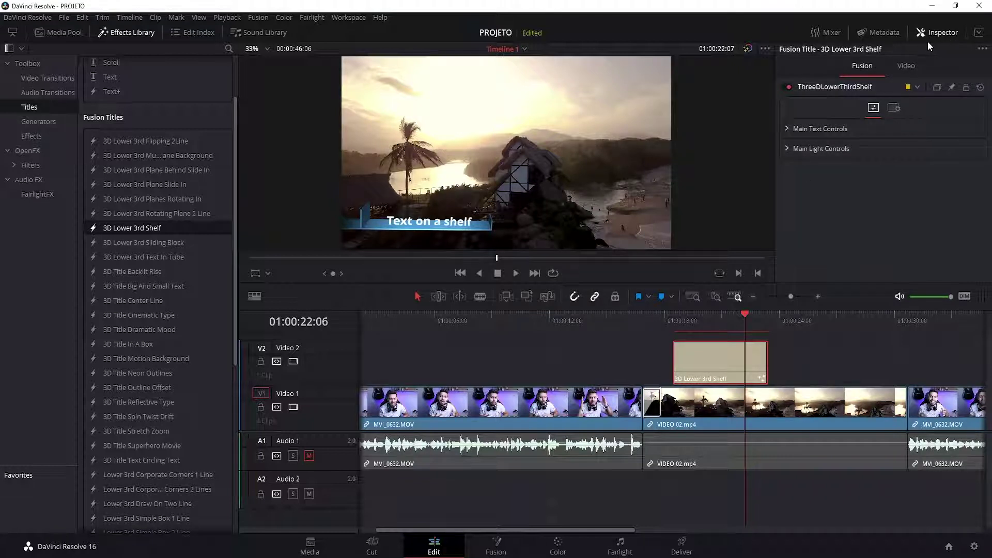
Step: Retype the lower-third title's text to 'blablabla'
{"action": "left_click", "coordinate": [787, 129]}
{"action": "triple_click", "coordinate": [898, 177]}
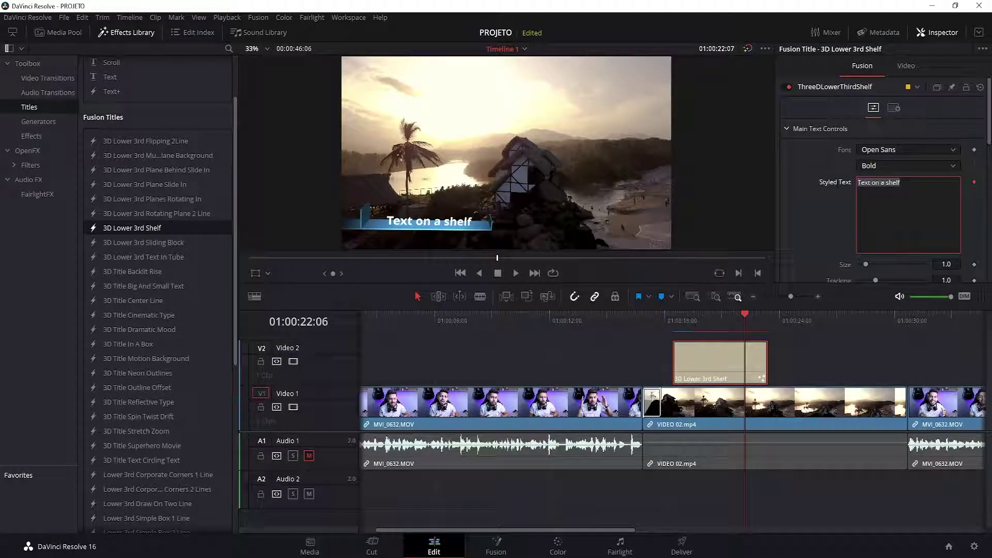
{"action": "type", "text": "blablabla"}
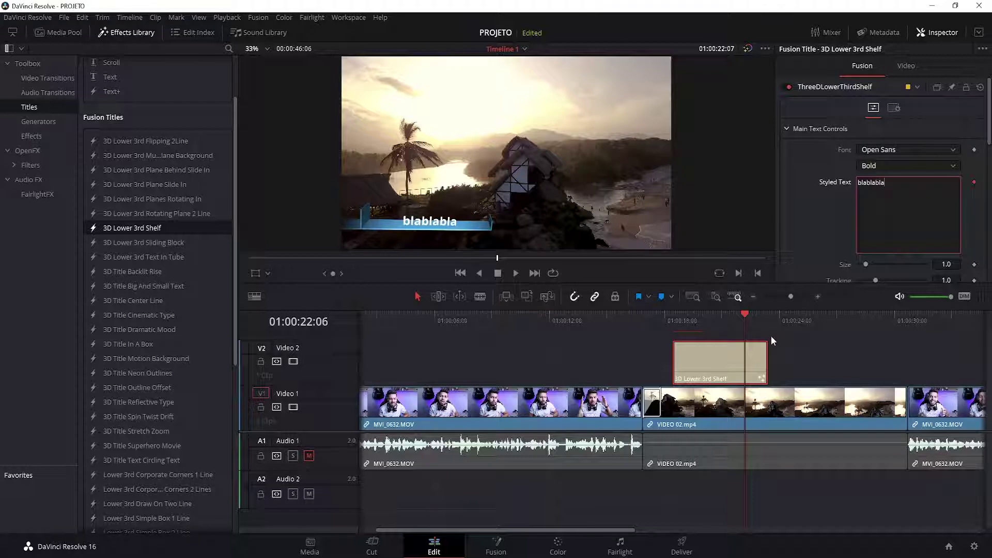
{"action": "scroll", "coordinate": [823, 216], "scroll_direction": "down", "scroll_amount": 2}
{"action": "scroll", "coordinate": [804, 235], "scroll_direction": "down", "scroll_amount": 2}
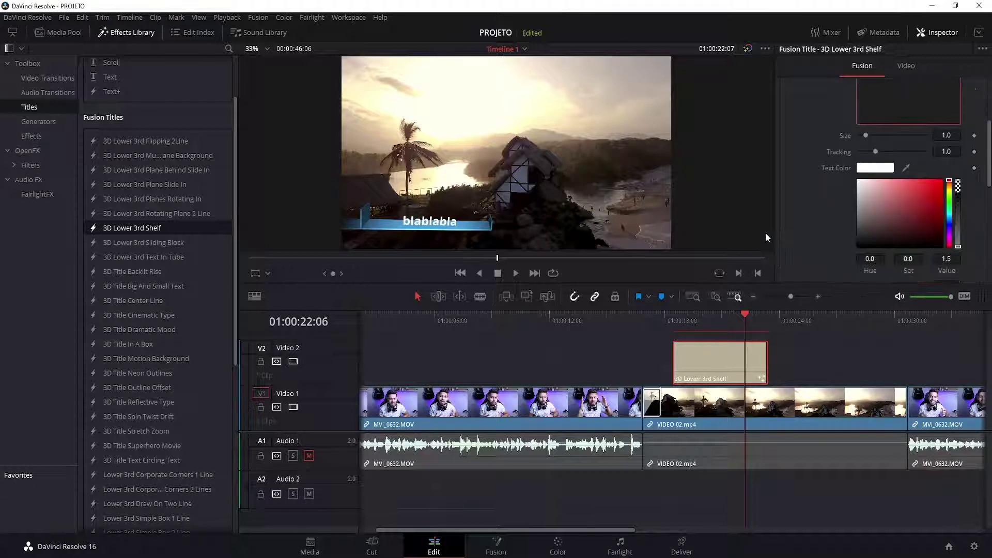
{"action": "scroll", "coordinate": [834, 193], "scroll_direction": "up", "scroll_amount": 4}
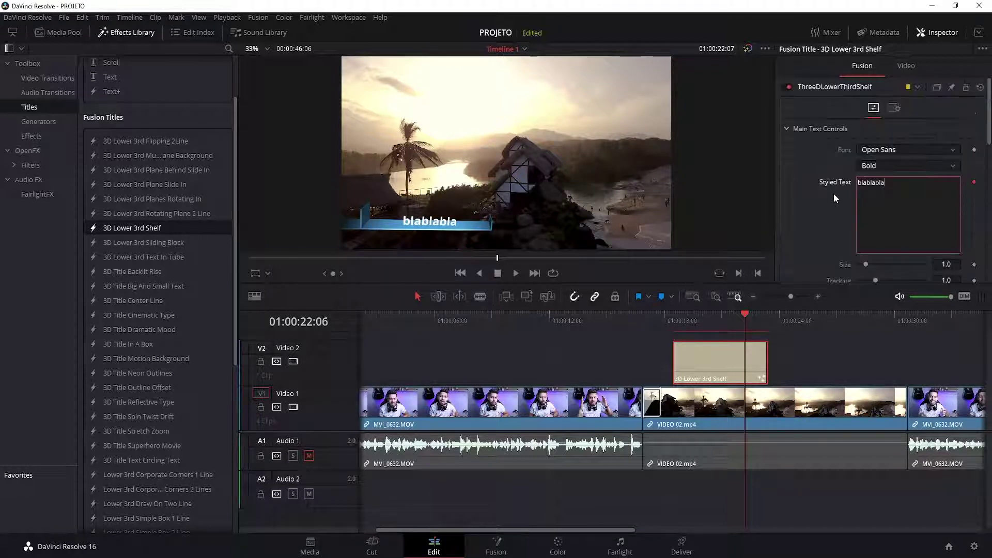
Step: Delete the 3D Lower 3rd Shelf title and park the playhead at 01:00:18:16
{"action": "left_click", "coordinate": [760, 374]}
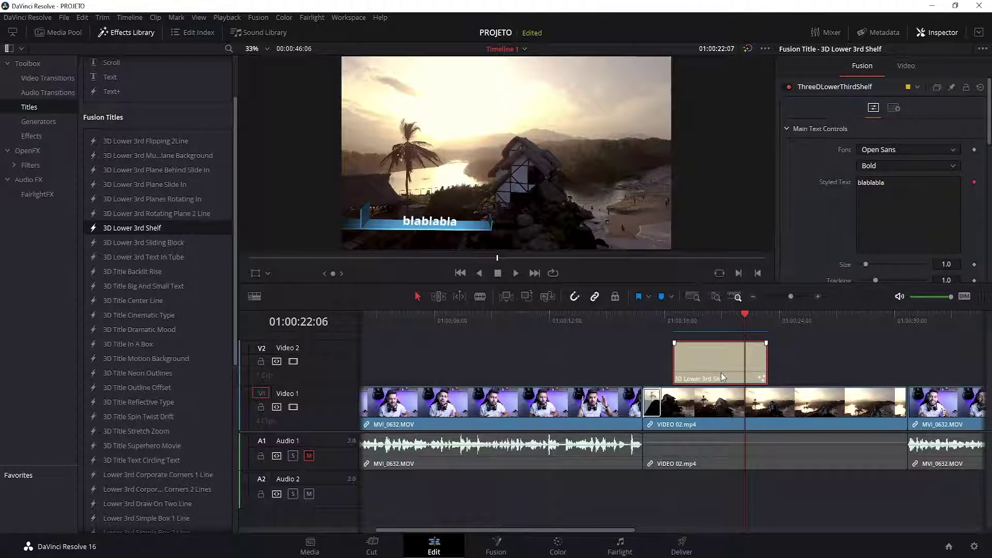
{"action": "key", "text": "Delete"}
{"action": "left_click", "coordinate": [661, 317]}
{"action": "left_click", "coordinate": [673, 315]}
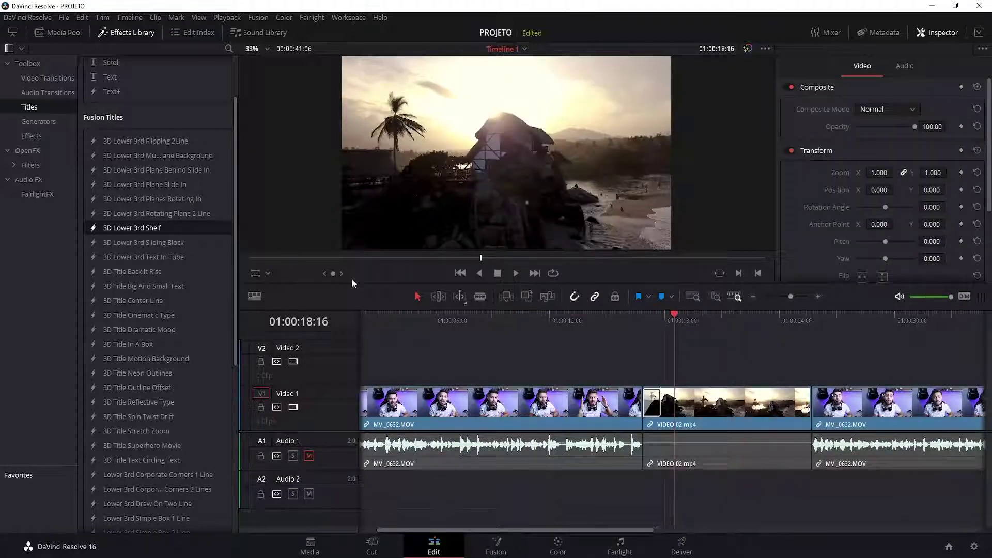
Step: Add a plain Text title on Video 2 above VIDEO 02.mp4, select it, and start editing its text
{"action": "scroll", "coordinate": [166, 243], "scroll_direction": "up", "scroll_amount": 3}
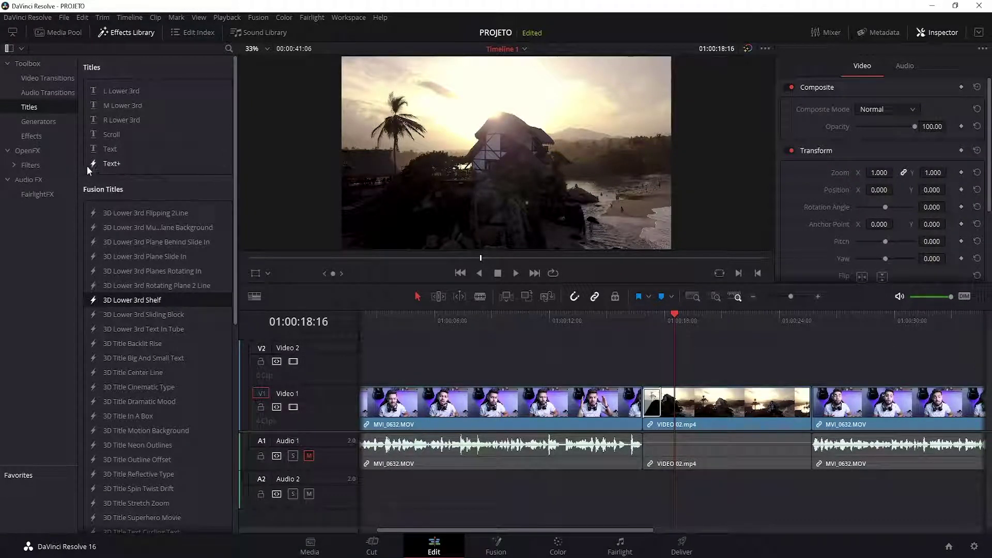
{"action": "mouse_move", "coordinate": [99, 151]}
{"action": "left_mouse_down"}
{"action": "mouse_move", "coordinate": [713, 267]}
{"action": "mouse_move", "coordinate": [673, 376]}
{"action": "left_mouse_up"}
{"action": "left_click", "coordinate": [708, 316]}
{"action": "left_click", "coordinate": [720, 355]}
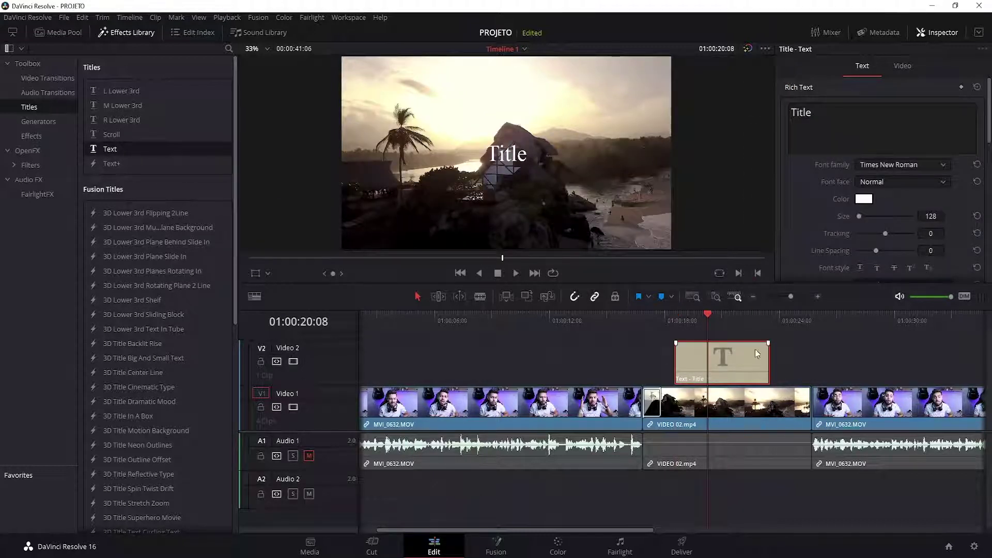
{"action": "left_click", "coordinate": [880, 121]}
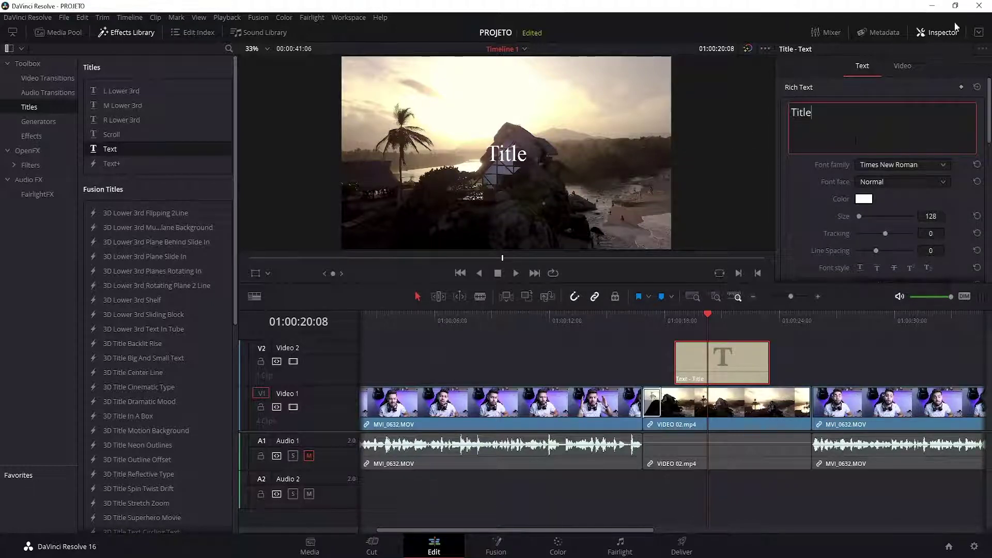
{"action": "left_click", "coordinate": [942, 33]}
{"action": "left_click", "coordinate": [938, 32]}
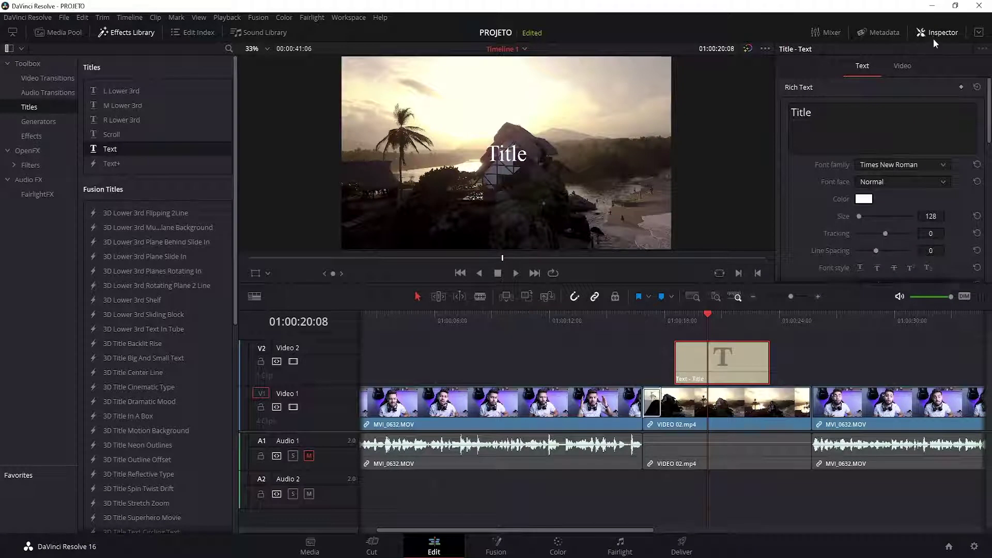
Step: Replace the title text with 'ALÔ GALERA DE COWBOY' in capitals
{"action": "double_click", "coordinate": [802, 112]}
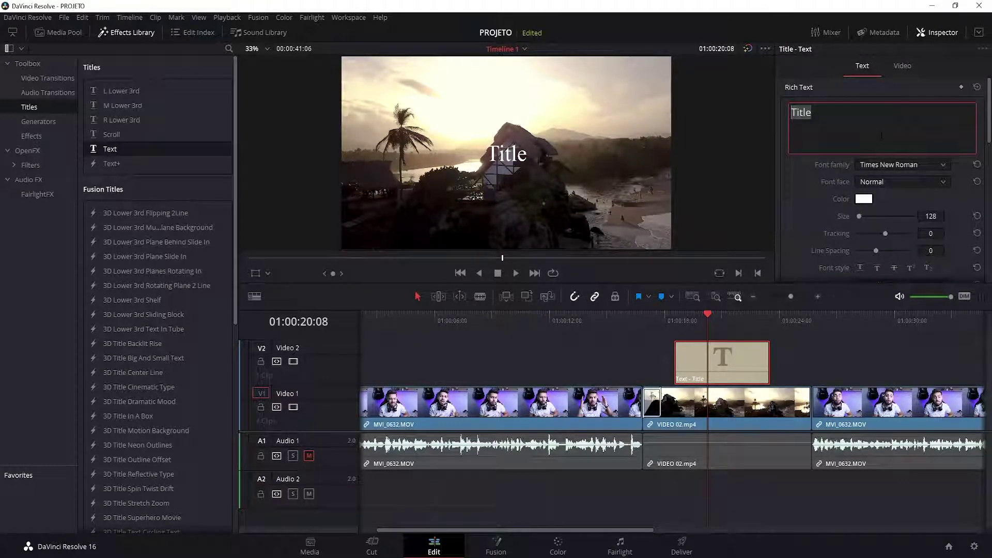
{"action": "key", "text": "Caps_Lock"}
{"action": "type", "text": "A"}
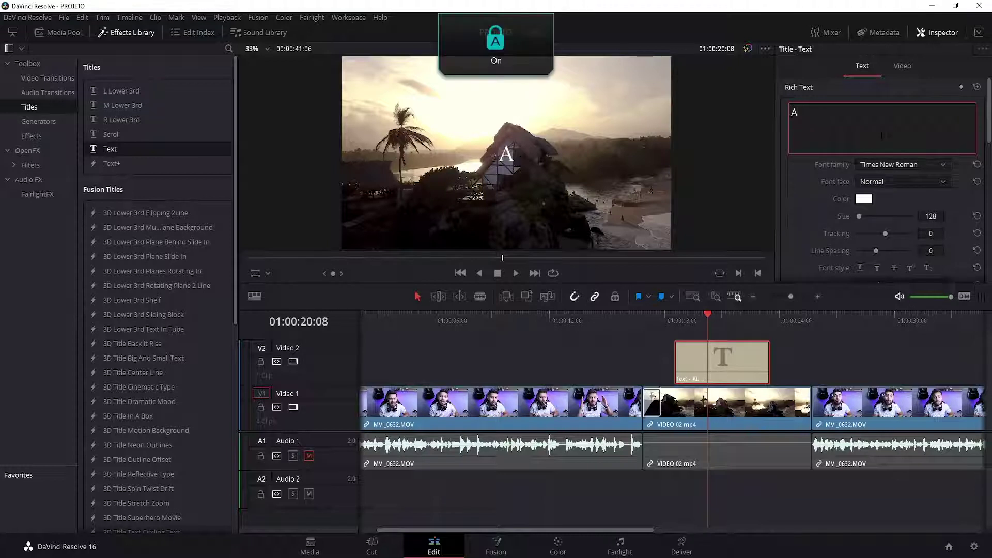
{"action": "type", "text": "LÔ GALERA"}
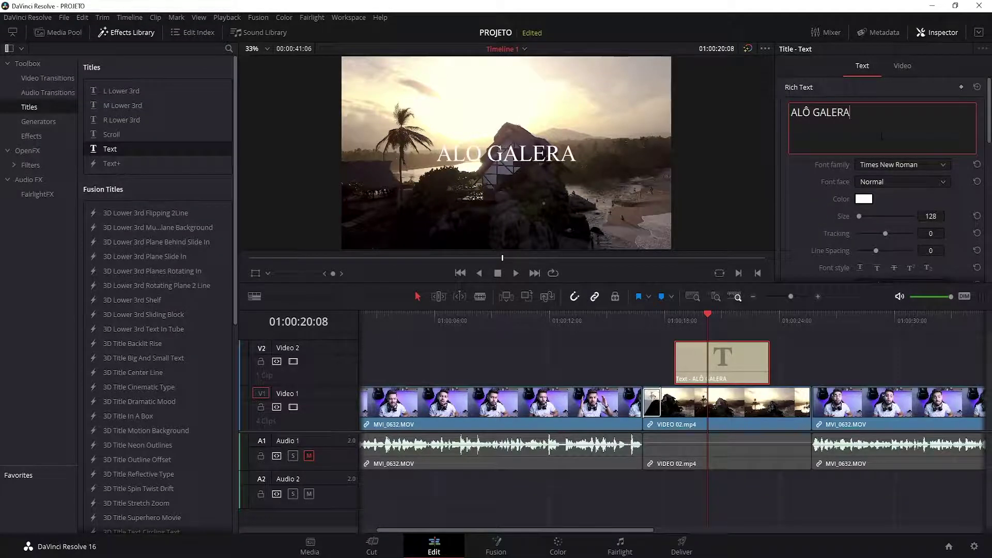
{"action": "type", "text": " DE COWBOY"}
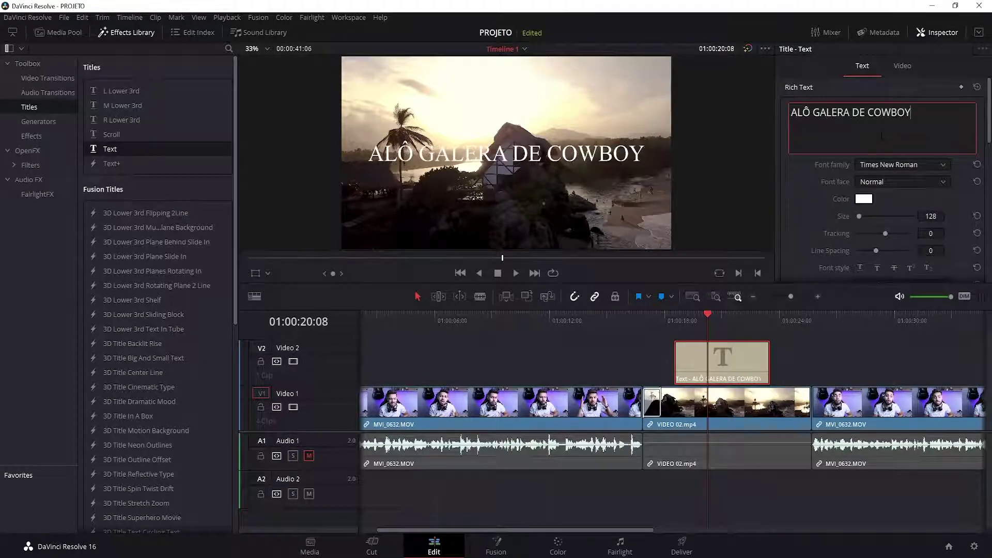
Step: Set the whole title's font family to Roboto Black
{"action": "key", "text": "ctrl+a"}
{"action": "left_click", "coordinate": [898, 165]}
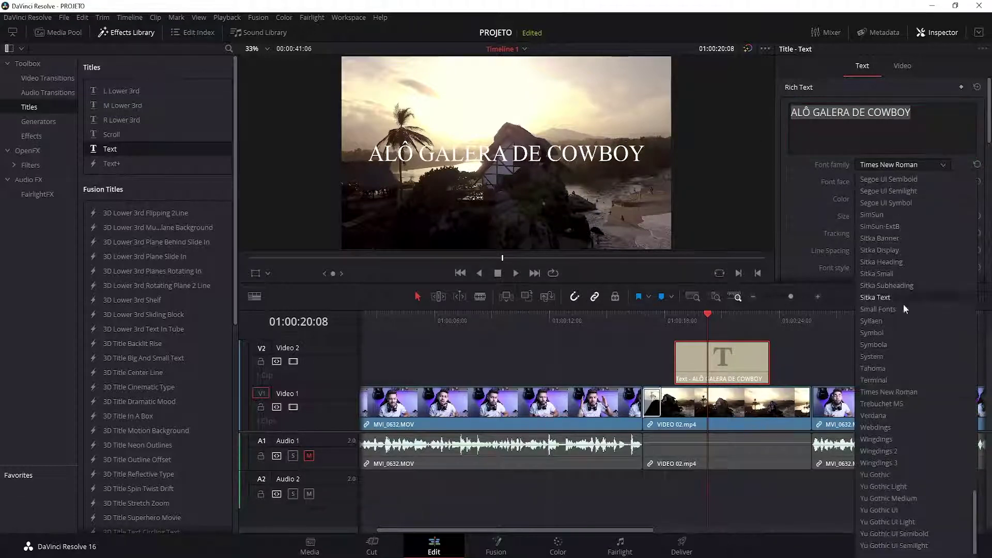
{"action": "scroll", "coordinate": [890, 352], "scroll_direction": "up", "scroll_amount": 4}
{"action": "scroll", "coordinate": [890, 351], "scroll_direction": "up", "scroll_amount": 4}
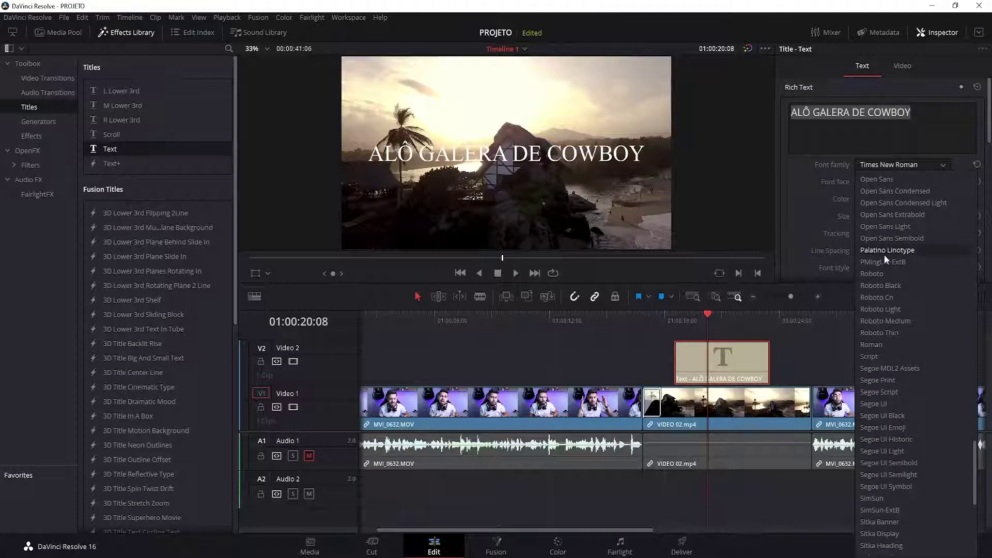
{"action": "left_click", "coordinate": [883, 285]}
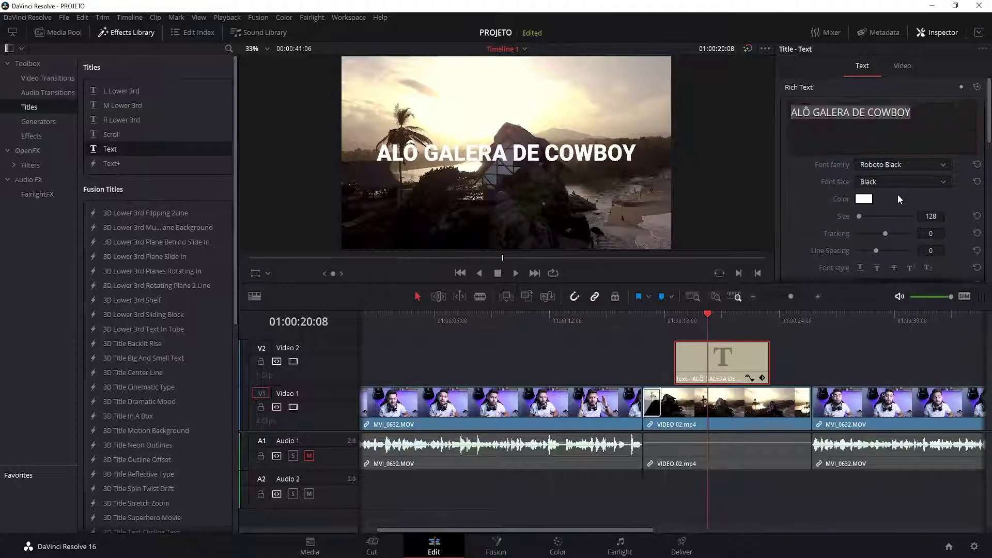
{"action": "scroll", "coordinate": [897, 194], "scroll_direction": "down", "scroll_amount": 1}
{"action": "left_click", "coordinate": [863, 167]}
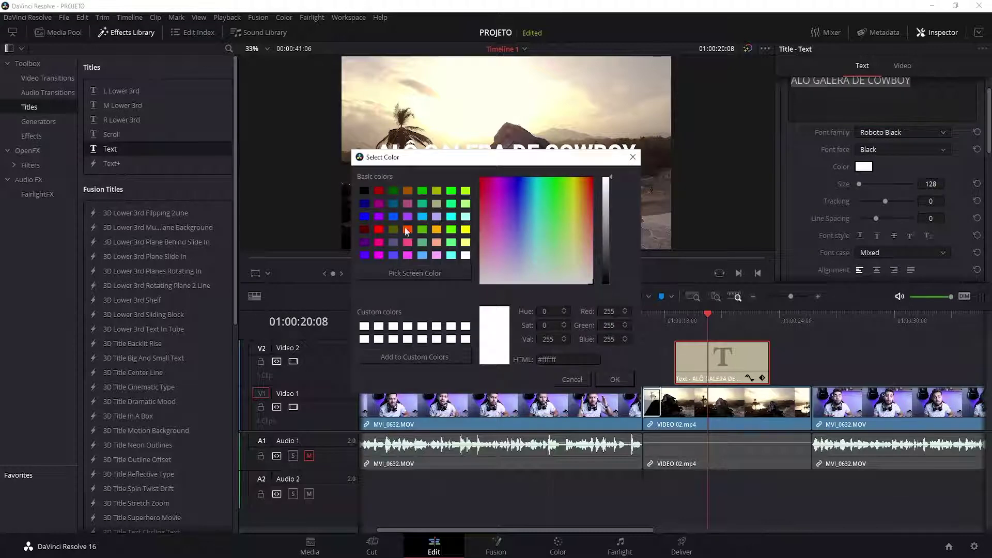
Step: After trying magenta and green, set the title text colour to black
{"action": "left_click", "coordinate": [380, 203]}
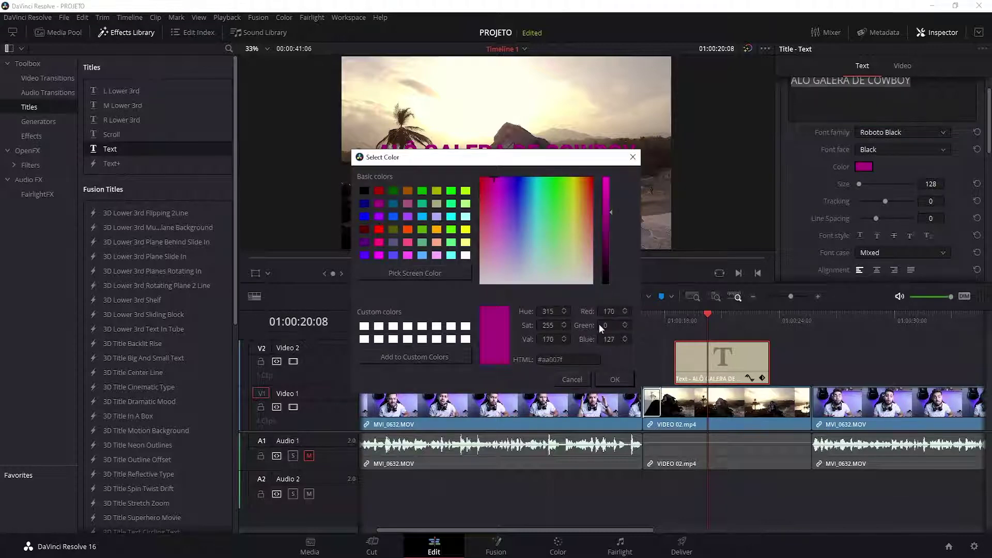
{"action": "left_click", "coordinate": [422, 189]}
{"action": "left_click", "coordinate": [620, 379]}
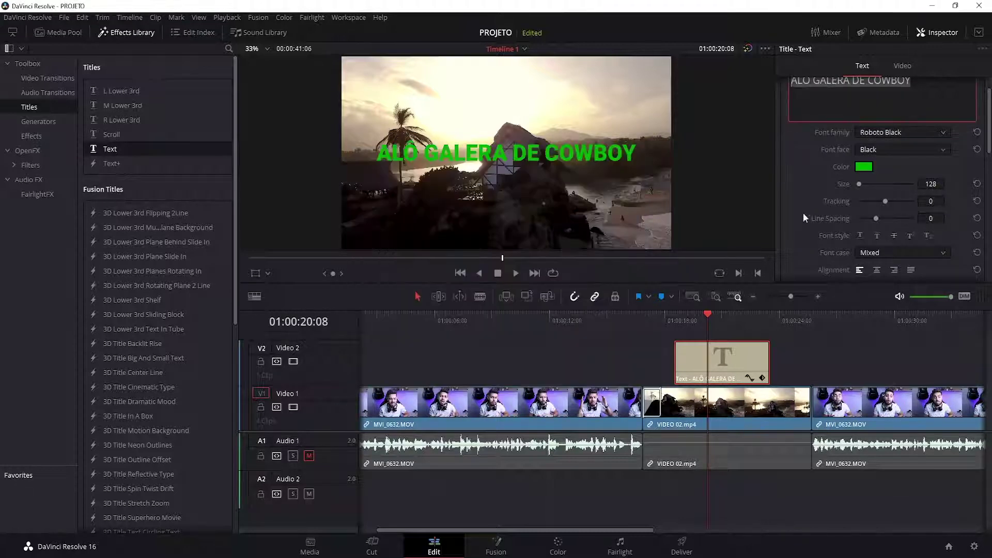
{"action": "left_click", "coordinate": [863, 167]}
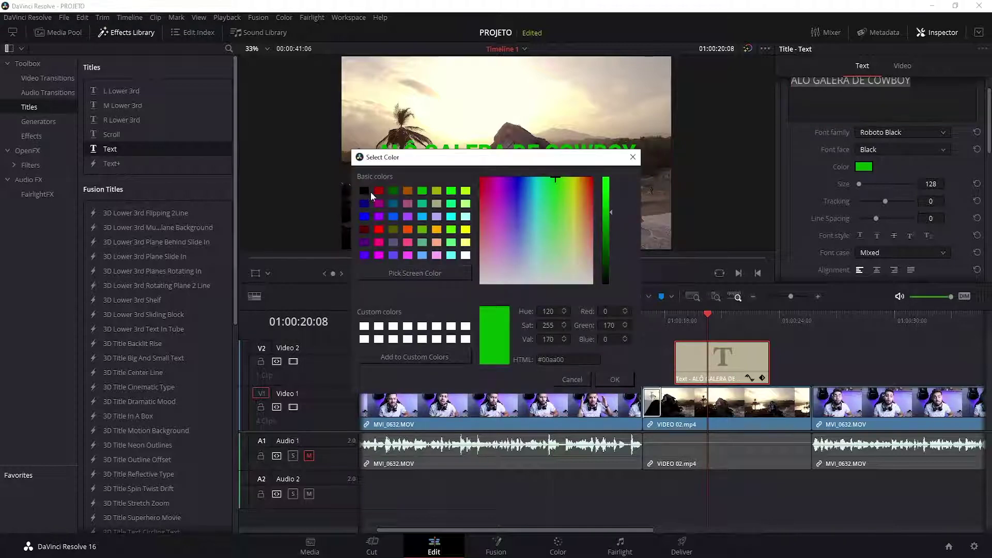
{"action": "left_click", "coordinate": [365, 191]}
{"action": "left_click", "coordinate": [613, 380]}
Step: Set the title size to 116, trying tighter tracking and then undoing it
{"action": "left_click_drag", "start_coordinate": [859, 184], "coordinate": [860, 187]}
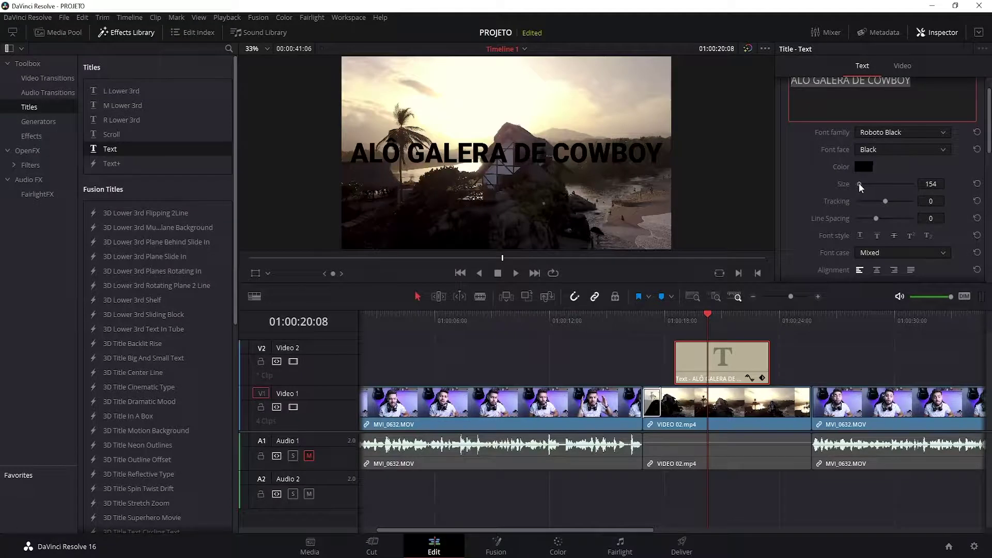
{"action": "left_click_drag", "start_coordinate": [885, 201], "coordinate": [880, 201]}
{"action": "key", "text": "ctrl+z"}
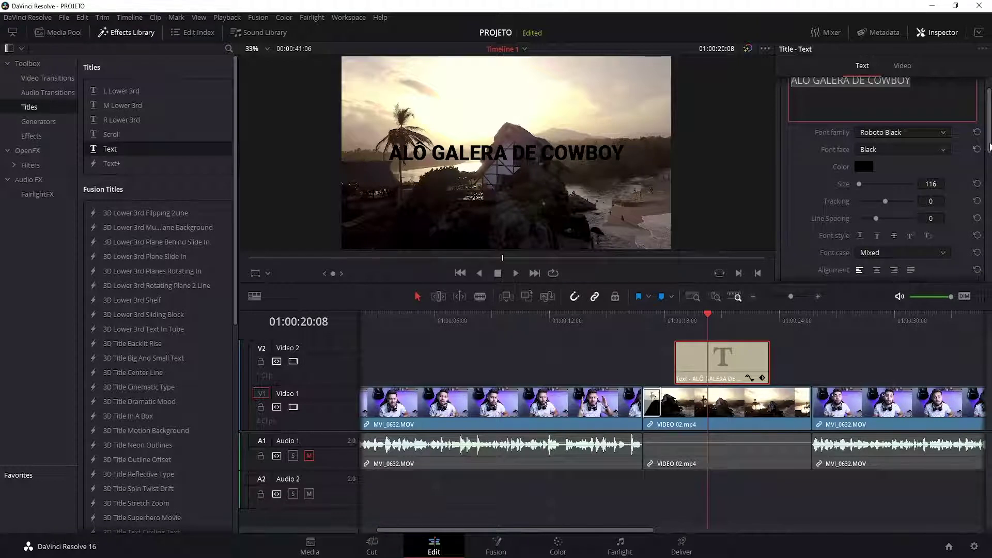
Step: Shift the title slightly left to Position X 926
{"action": "left_click_drag", "start_coordinate": [988, 151], "coordinate": [990, 208]}
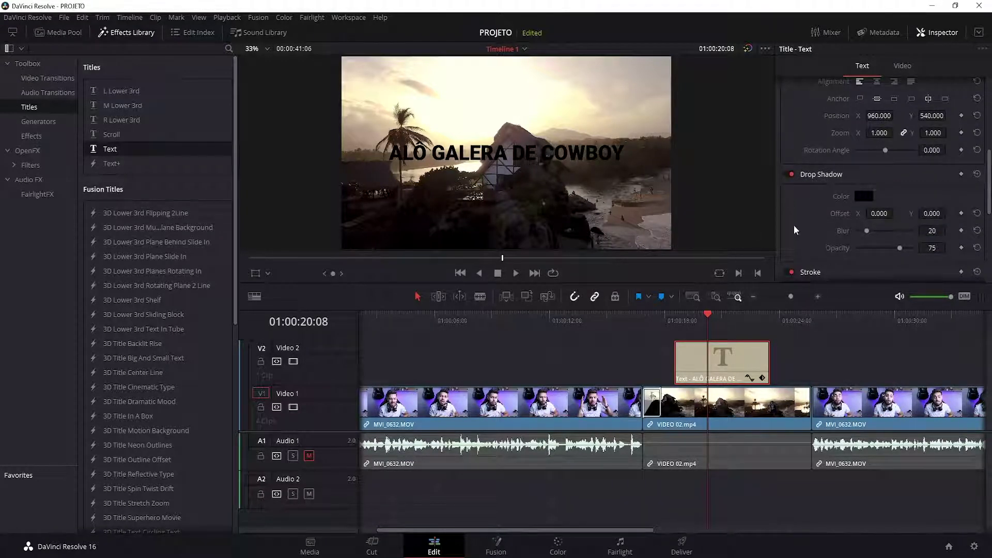
{"action": "scroll", "coordinate": [795, 230], "scroll_direction": "down", "scroll_amount": 2}
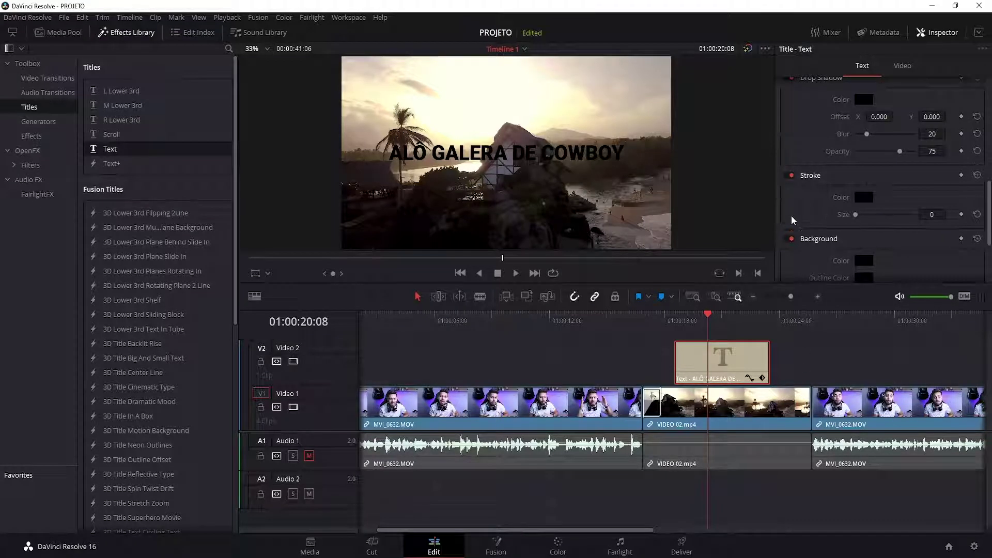
{"action": "scroll", "coordinate": [792, 215], "scroll_direction": "up", "scroll_amount": 4}
{"action": "scroll", "coordinate": [827, 207], "scroll_direction": "down", "scroll_amount": 1}
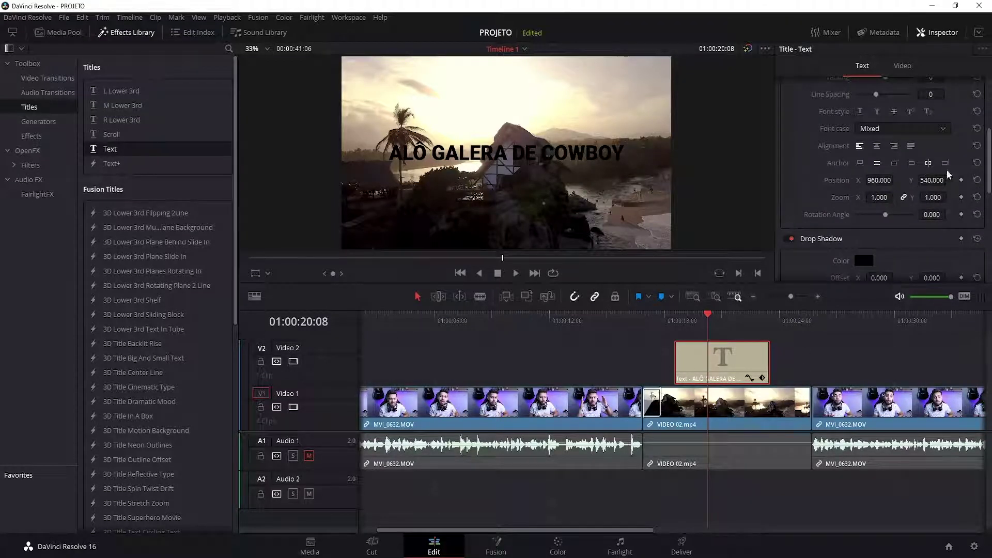
{"action": "left_click_drag", "start_coordinate": [873, 181], "coordinate": [827, 181]}
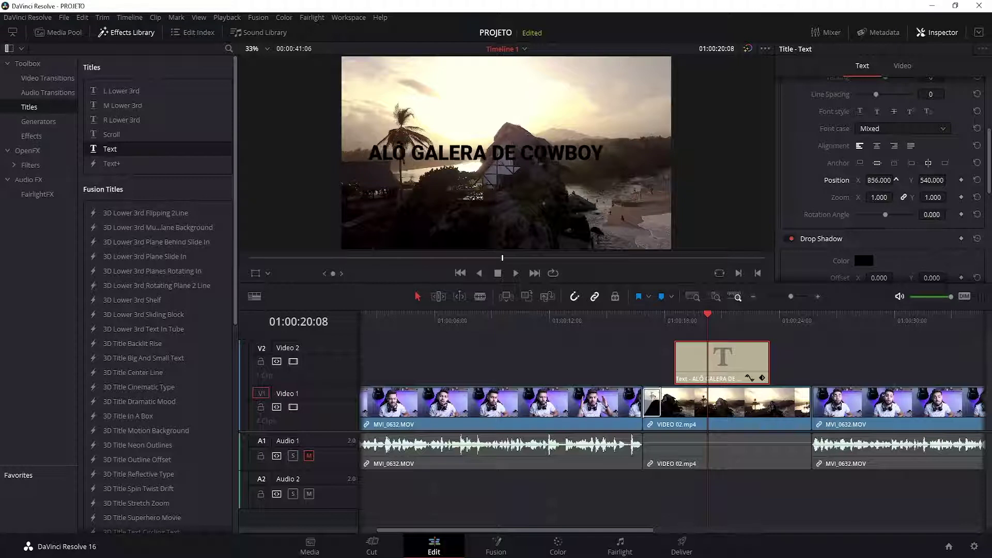
{"action": "left_click_drag", "start_coordinate": [896, 180], "coordinate": [896, 179]}
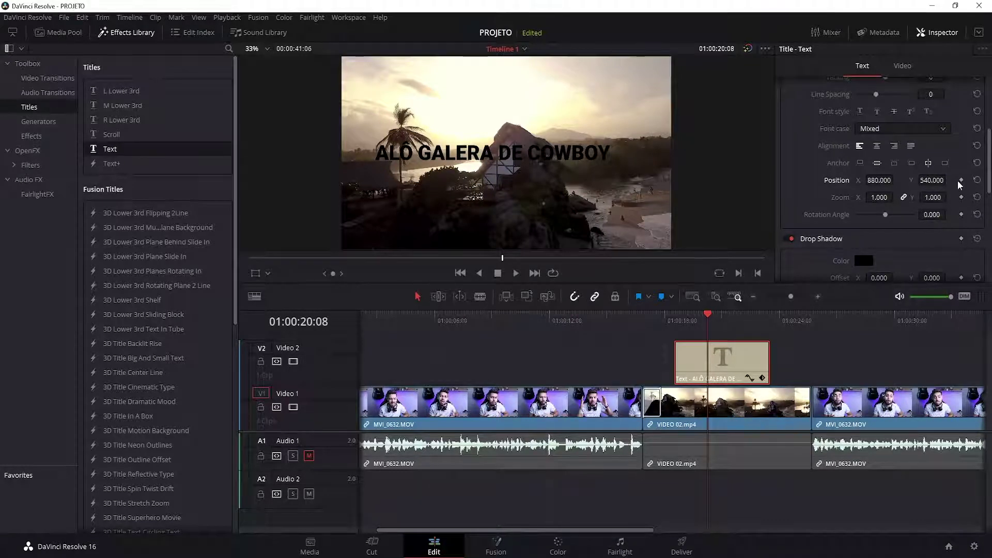
{"action": "mouse_move", "coordinate": [888, 189]}
{"action": "left_mouse_down"}
{"action": "mouse_move", "coordinate": [897, 179]}
{"action": "mouse_move", "coordinate": [872, 180]}
{"action": "left_mouse_up"}
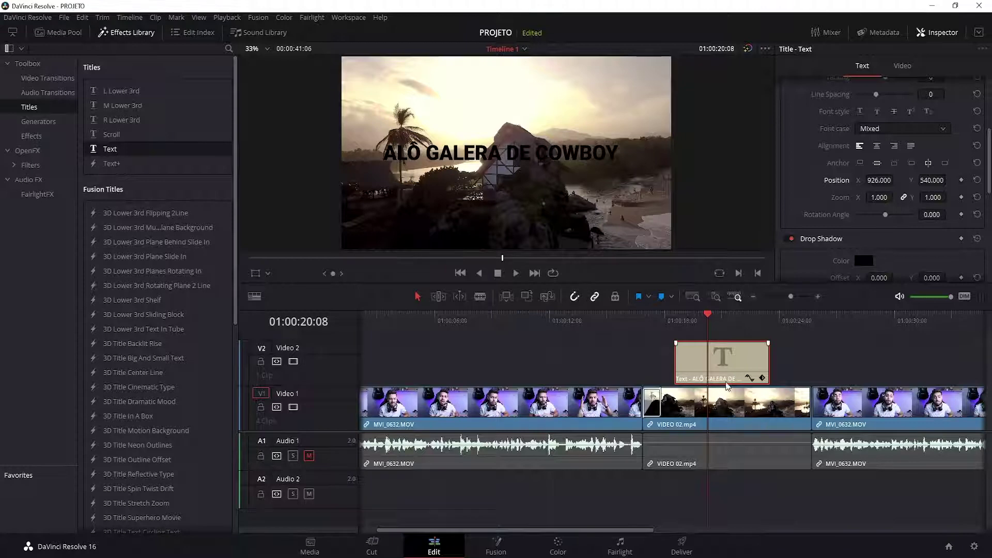
{"action": "left_click_drag", "start_coordinate": [709, 316], "coordinate": [669, 319]}
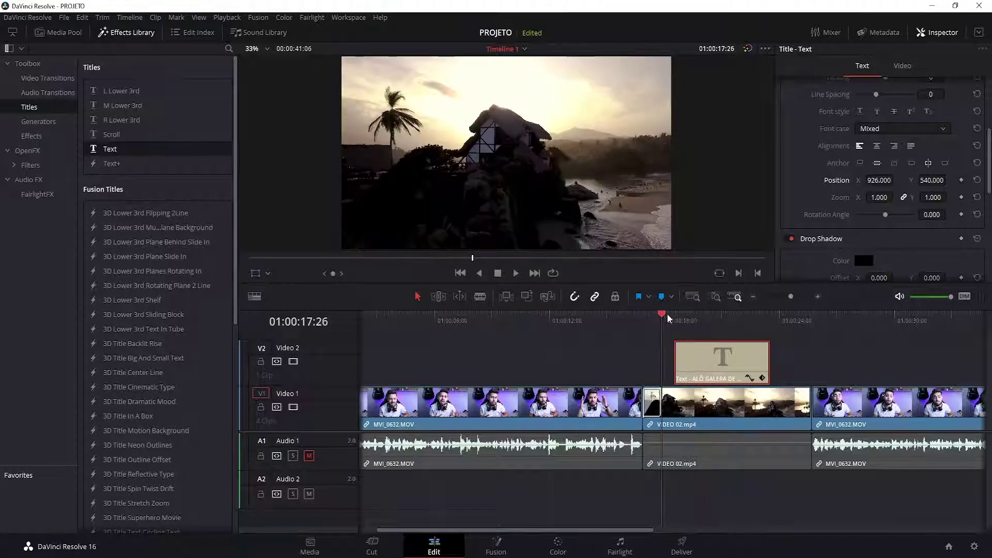
Step: Preview the title over the beach clip, trim its clip end shorter, and reselect it
{"action": "key", "text": "space"}
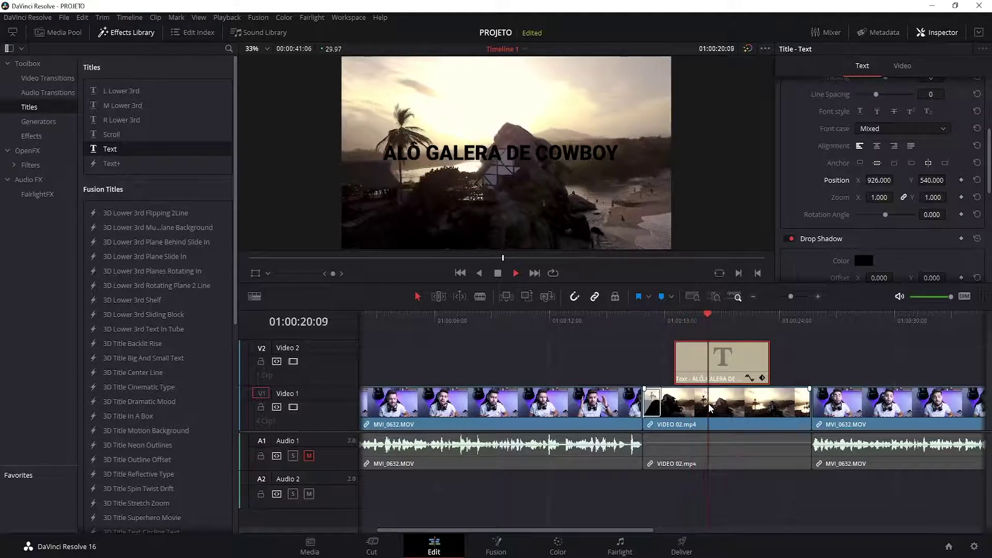
{"action": "mouse_move", "coordinate": [769, 364]}
{"action": "left_mouse_down"}
{"action": "mouse_move", "coordinate": [758, 364]}
{"action": "mouse_move", "coordinate": [759, 384]}
{"action": "left_mouse_up"}
{"action": "key", "text": "space"}
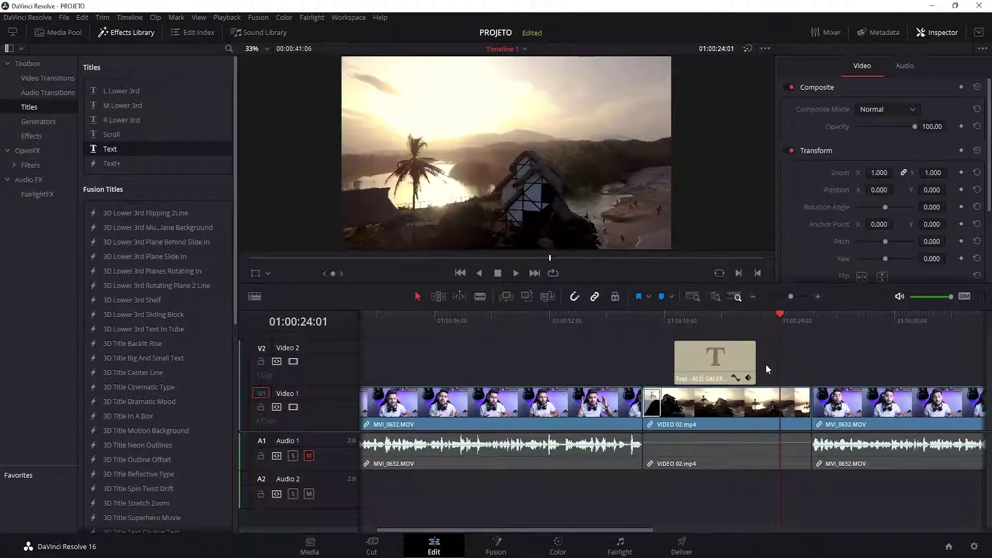
{"action": "left_click", "coordinate": [713, 314]}
{"action": "left_click", "coordinate": [716, 361]}
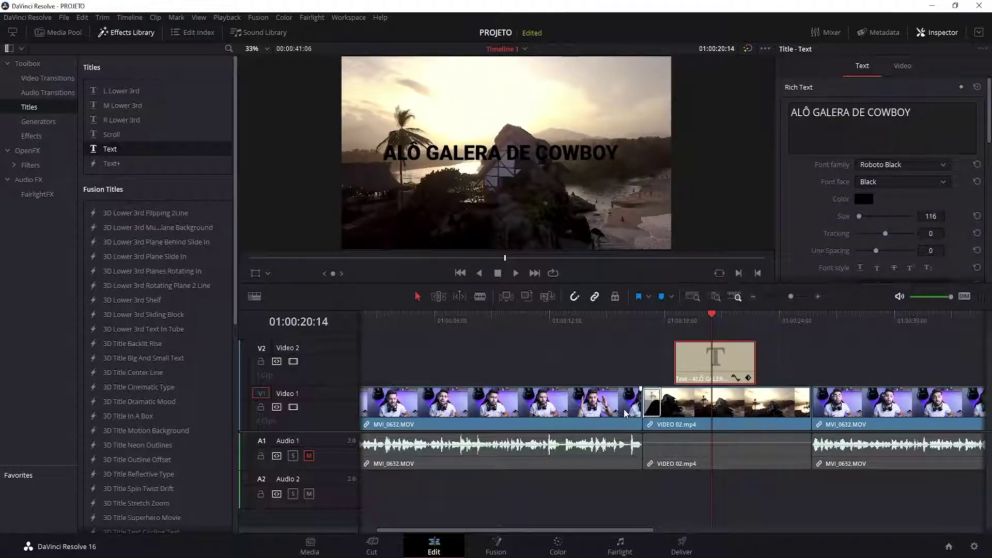
{"action": "scroll", "coordinate": [649, 447], "scroll_direction": "down", "scroll_amount": 3}
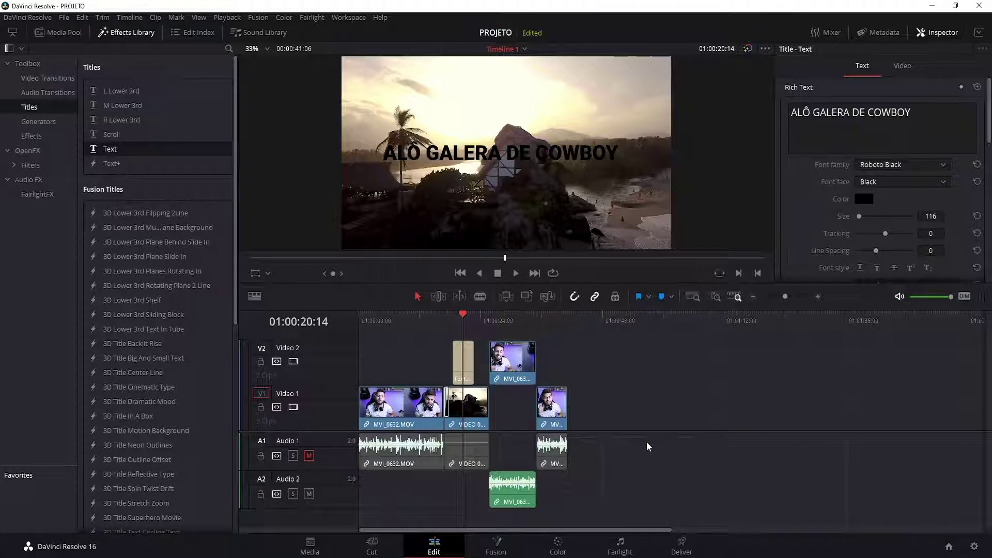
Step: Hide the Effects Library and Inspector panels to widen the timeline
{"action": "left_click", "coordinate": [127, 32]}
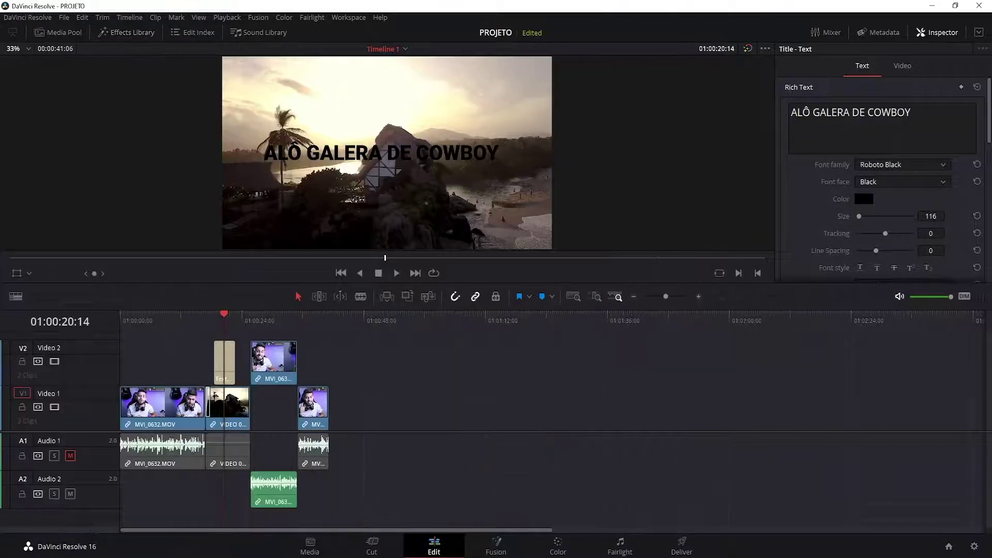
{"action": "left_click", "coordinate": [937, 32]}
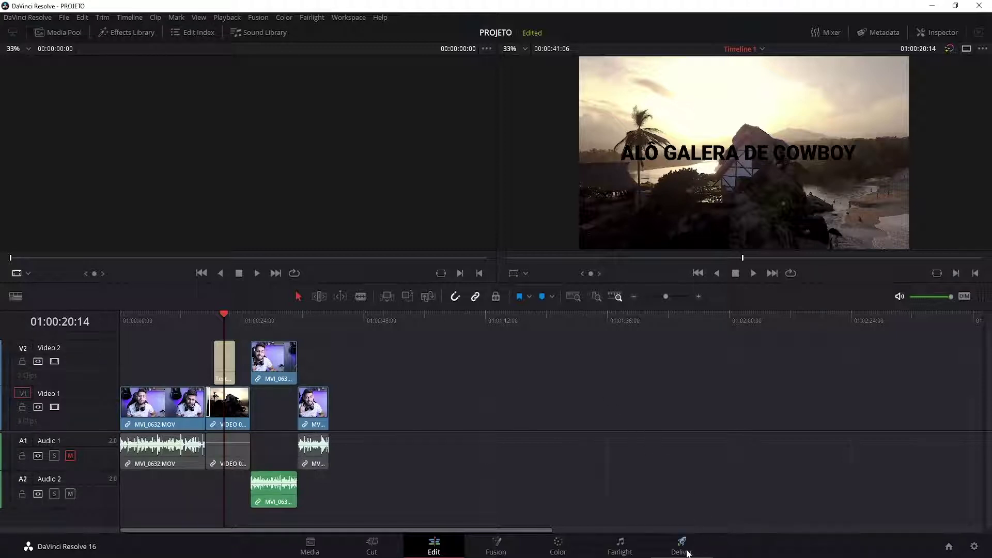
Step: Go to the Deliver page and browse the render presets
{"action": "left_click", "coordinate": [684, 546]}
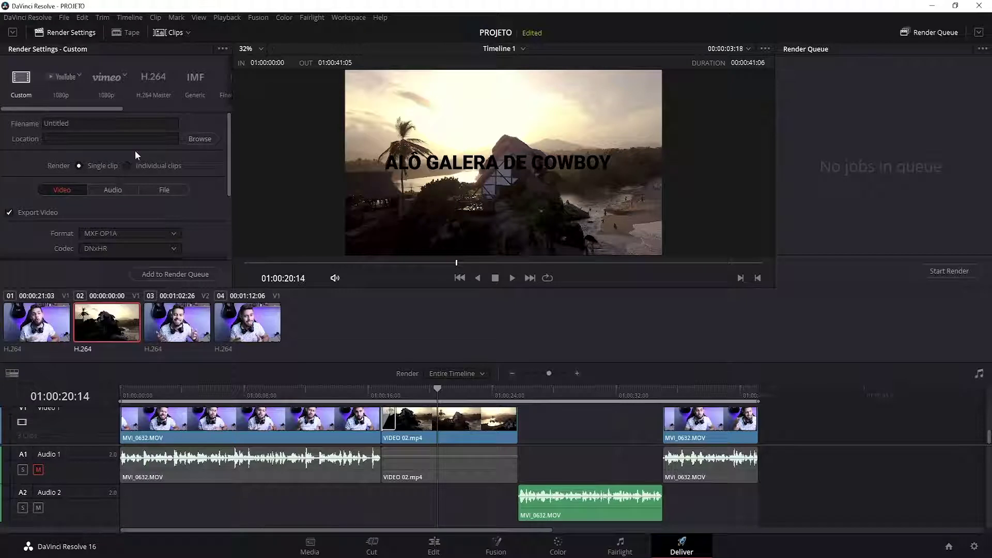
{"action": "mouse_move", "coordinate": [47, 107]}
{"action": "left_mouse_down"}
{"action": "mouse_move", "coordinate": [62, 110]}
{"action": "mouse_move", "coordinate": [40, 76]}
{"action": "left_mouse_up"}
{"action": "left_click_drag", "start_coordinate": [46, 111], "coordinate": [58, 78]}
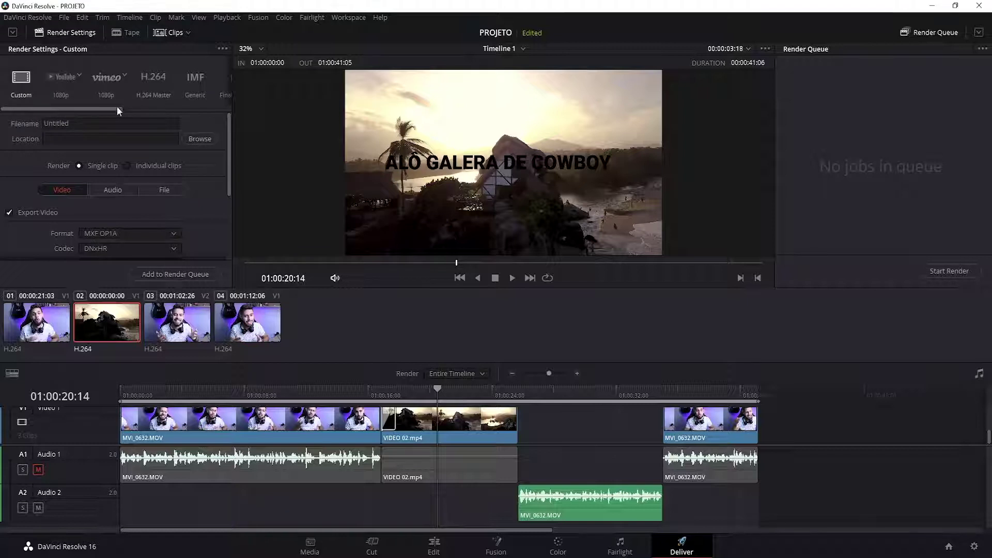
{"action": "left_click_drag", "start_coordinate": [105, 109], "coordinate": [121, 111]}
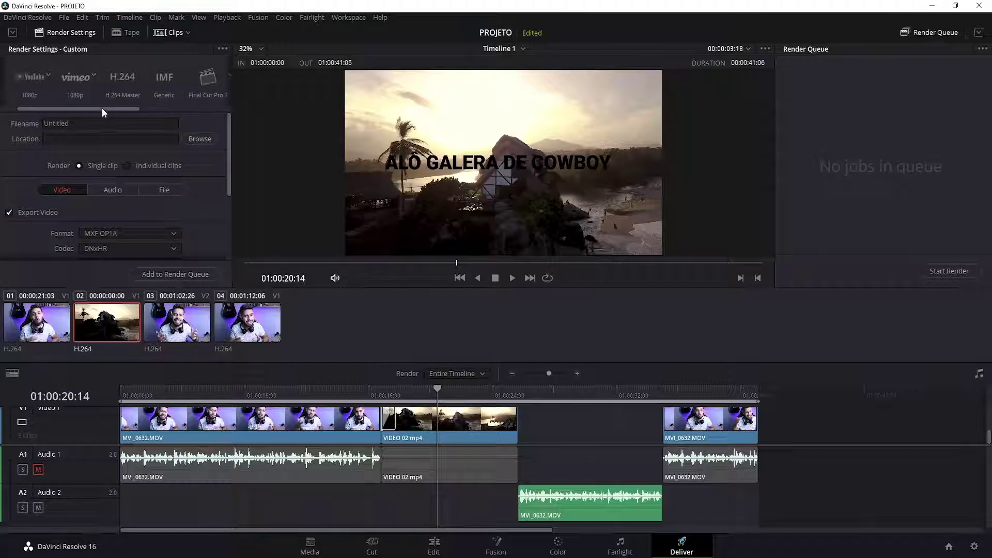
{"action": "left_click_drag", "start_coordinate": [120, 112], "coordinate": [169, 110]}
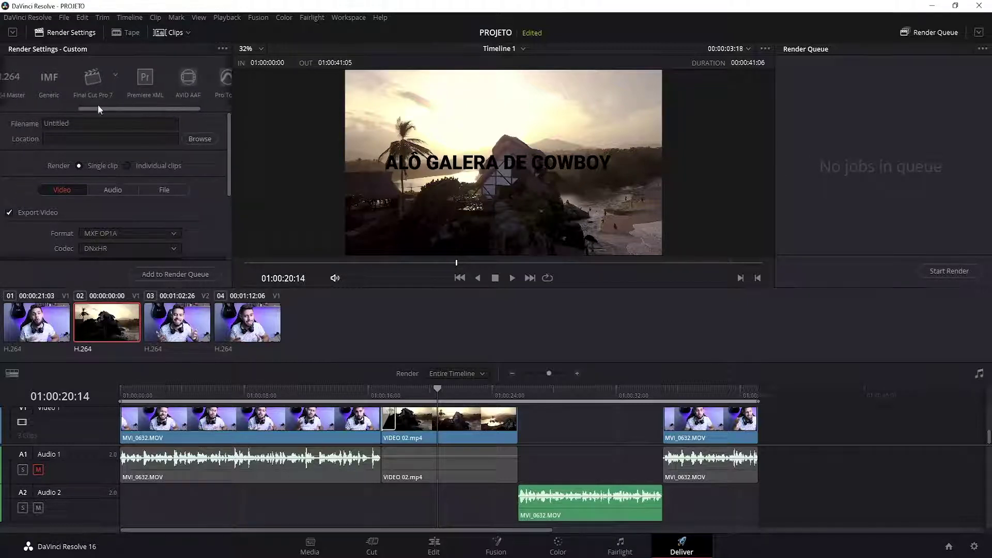
{"action": "mouse_move", "coordinate": [181, 113]}
{"action": "left_mouse_down"}
{"action": "mouse_move", "coordinate": [191, 106]}
{"action": "mouse_move", "coordinate": [69, 97]}
{"action": "left_mouse_up"}
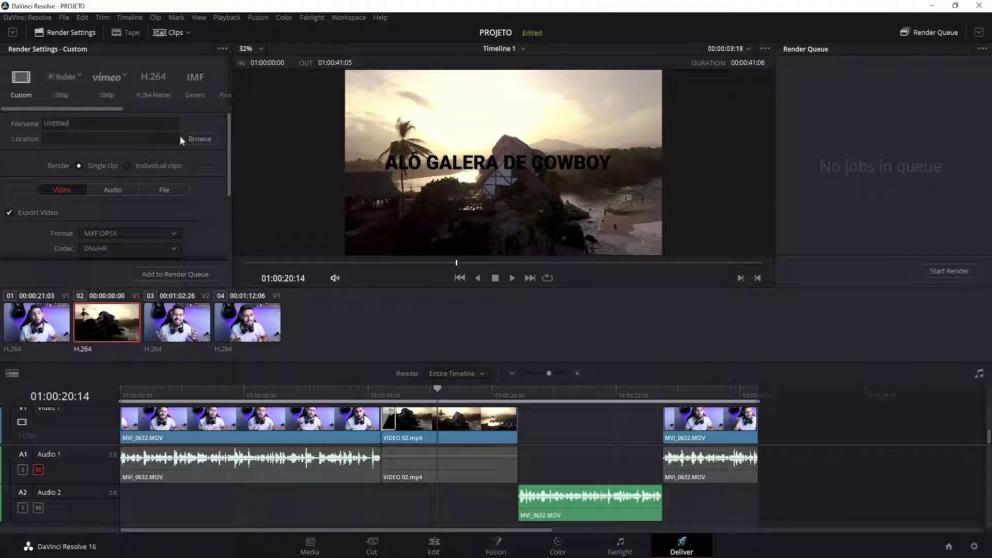
Step: Name the render output file ARQUIVO
{"action": "left_click", "coordinate": [57, 123]}
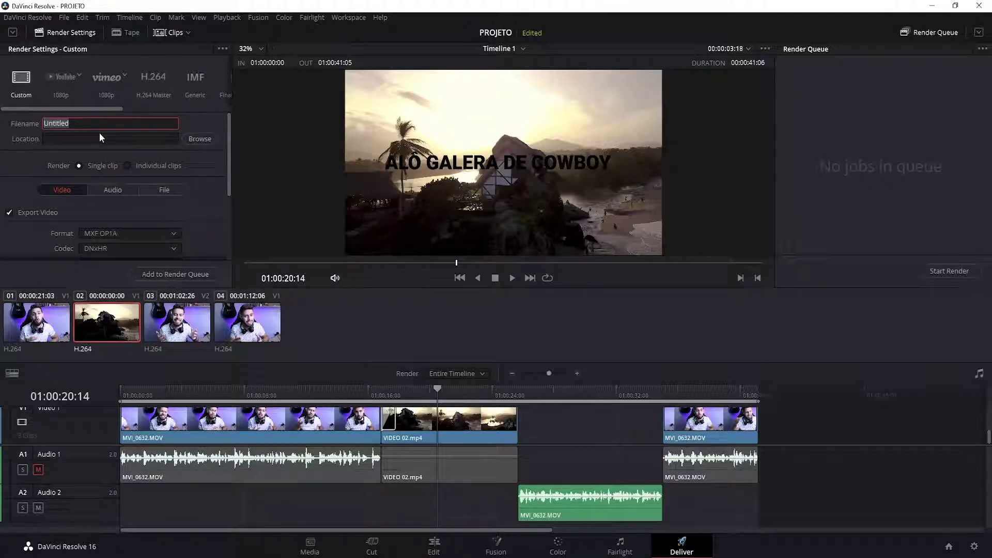
{"action": "type", "text": "ARQUIVO"}
{"action": "key", "text": "Tab"}
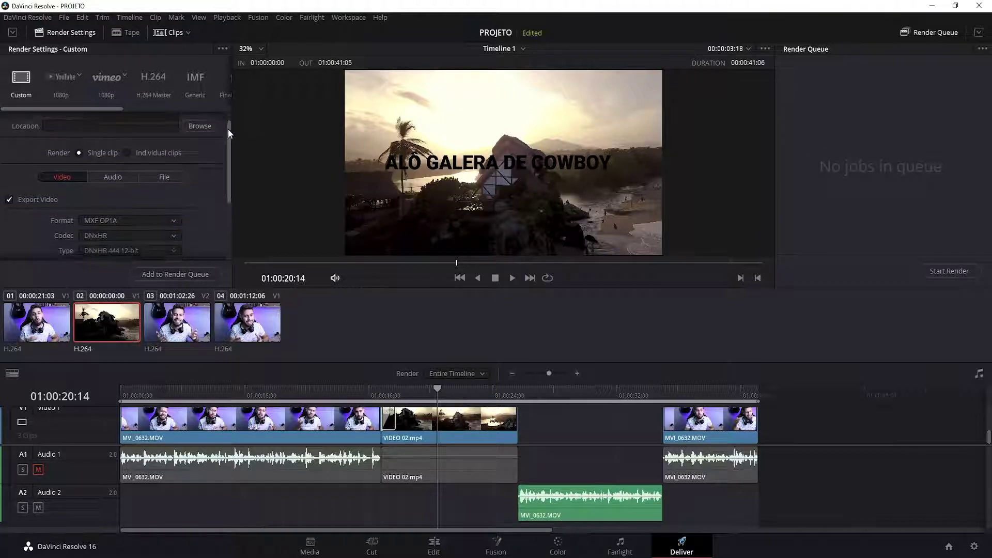
{"action": "key", "text": "shift+Tab"}
{"action": "key", "text": "Tab"}
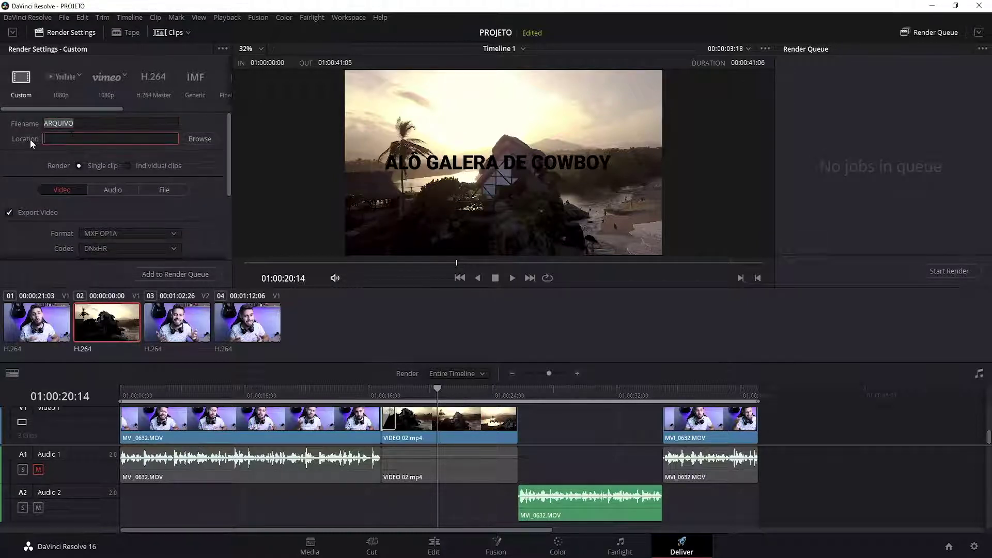
Step: Set the render destination to the Área de Trabalho (Desktop) folder
{"action": "left_click", "coordinate": [196, 138]}
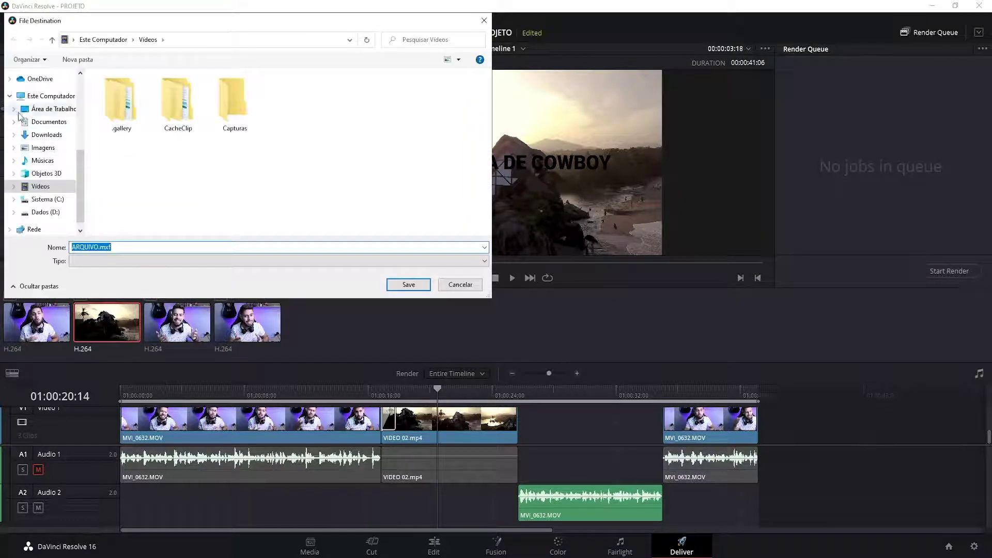
{"action": "left_click_drag", "start_coordinate": [233, 23], "coordinate": [277, 33]}
{"action": "left_click", "coordinate": [98, 119]}
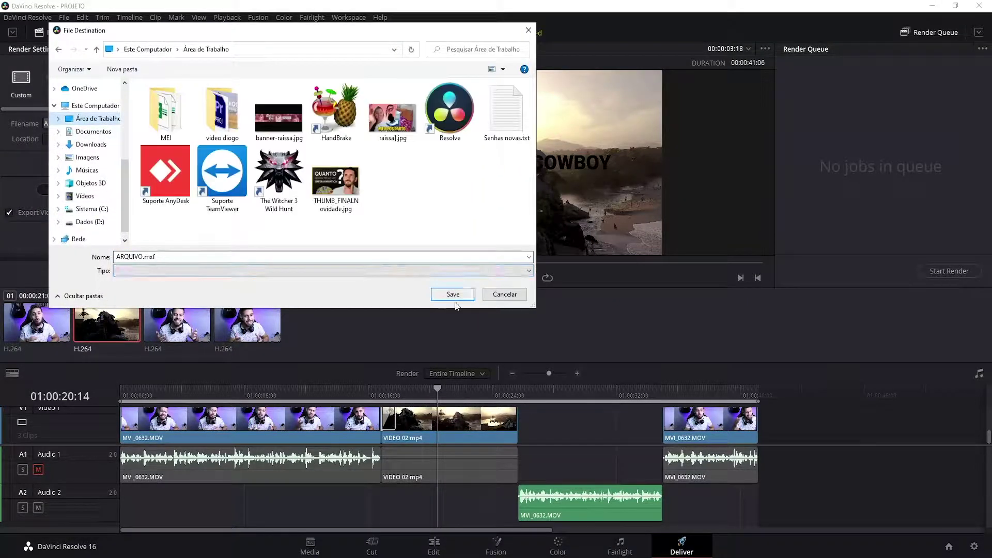
{"action": "left_click", "coordinate": [453, 297]}
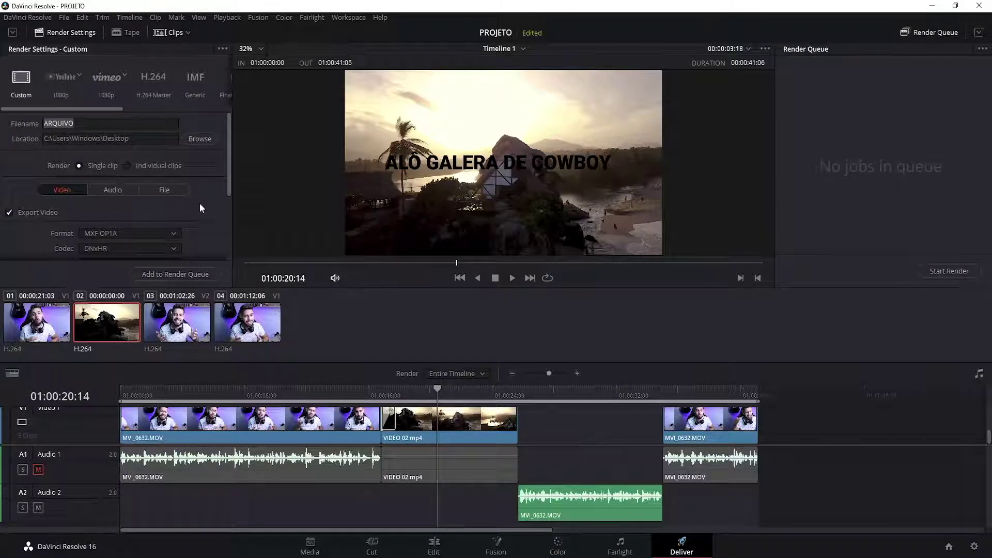
Step: Keep single-clip rendering and change the output format from MXF OP1A to MP4
{"action": "left_click", "coordinate": [79, 165]}
{"action": "left_click_drag", "start_coordinate": [231, 156], "coordinate": [228, 177]}
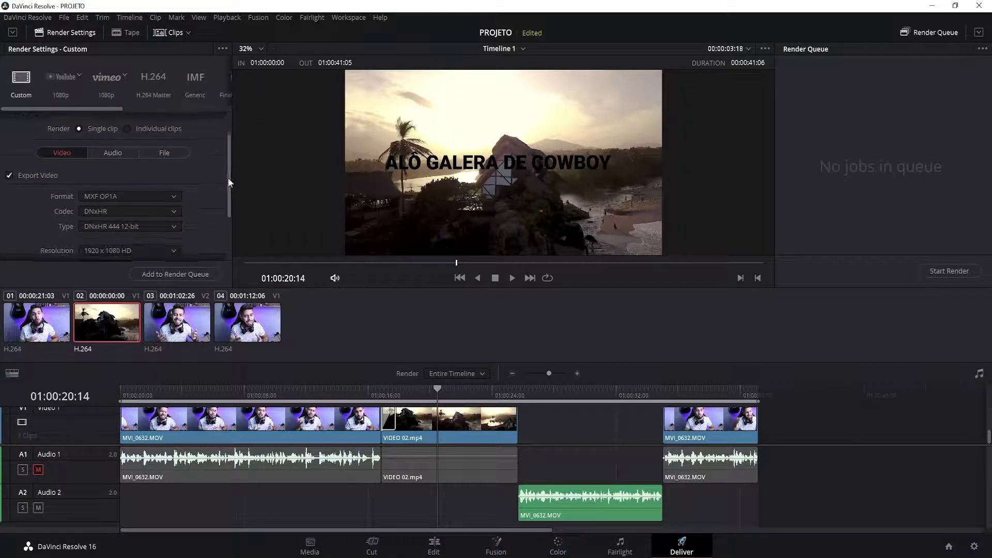
{"action": "left_click", "coordinate": [134, 154]}
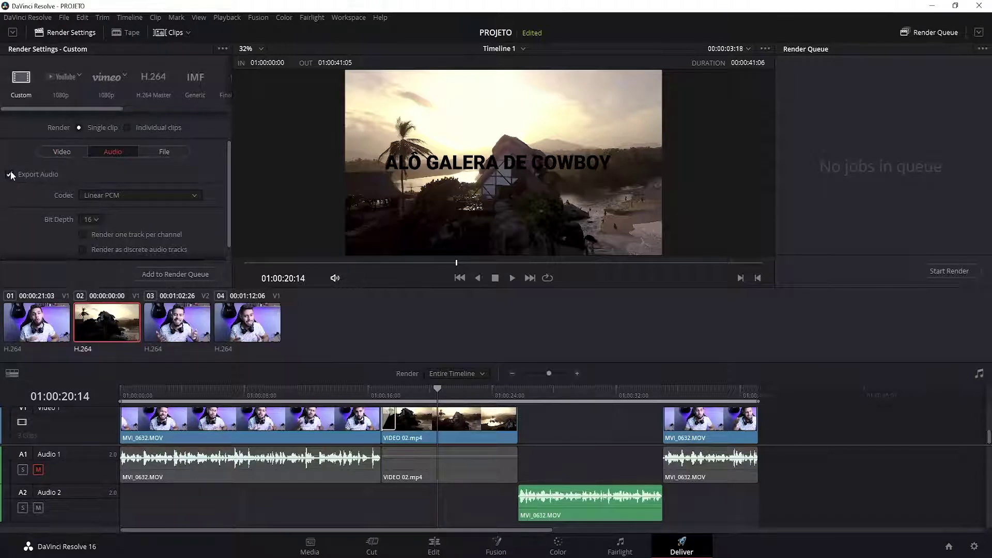
{"action": "left_click", "coordinate": [66, 151]}
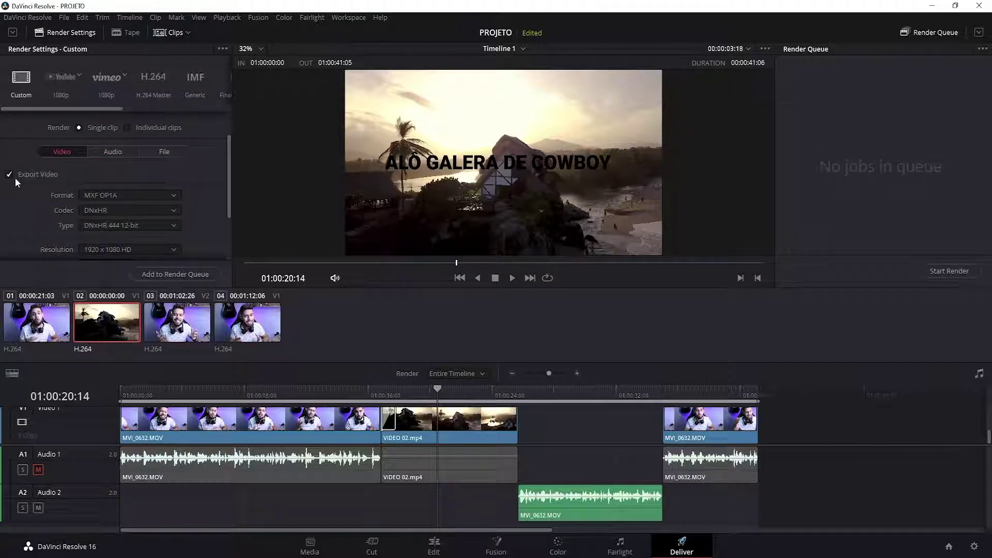
{"action": "scroll", "coordinate": [230, 177], "scroll_direction": "down", "scroll_amount": 1}
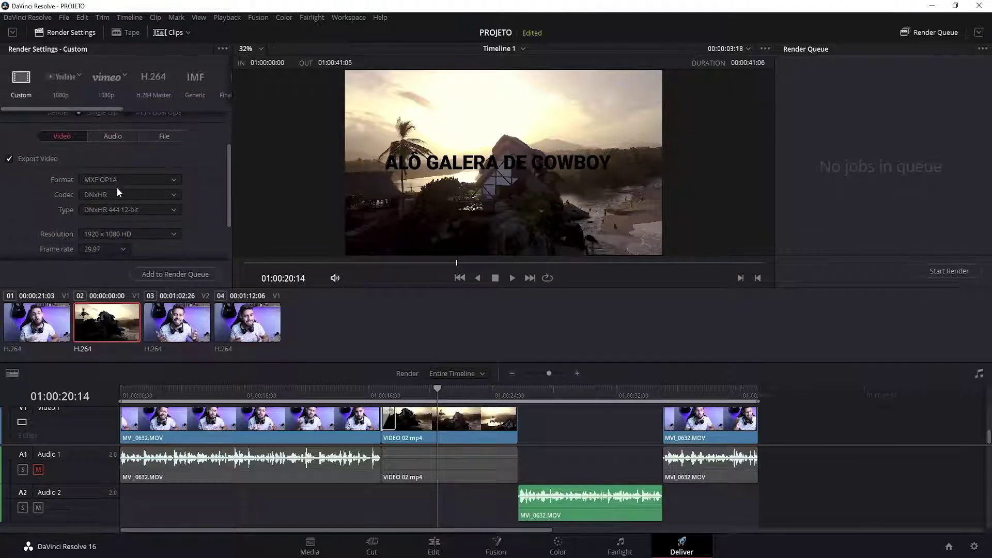
{"action": "left_click", "coordinate": [110, 181]}
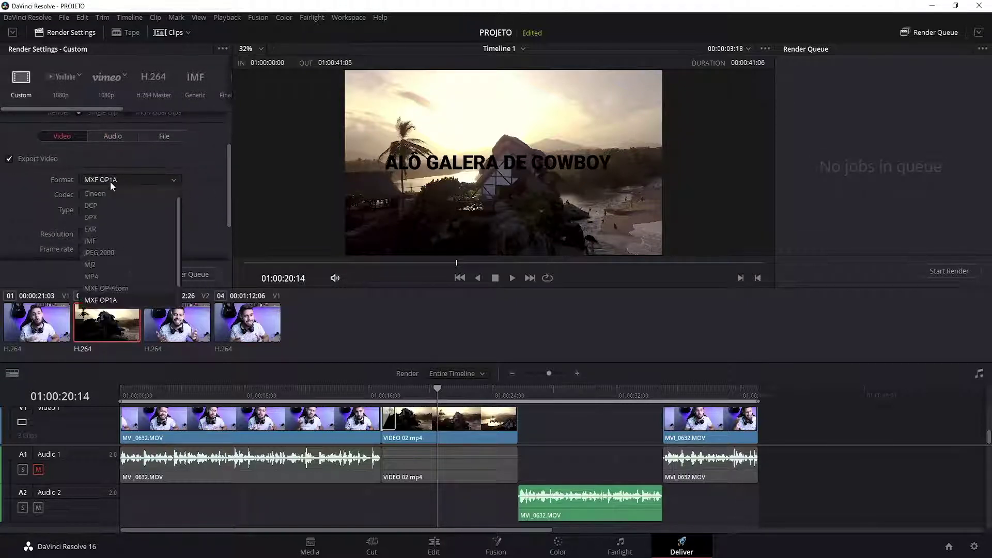
{"action": "left_click", "coordinate": [99, 276]}
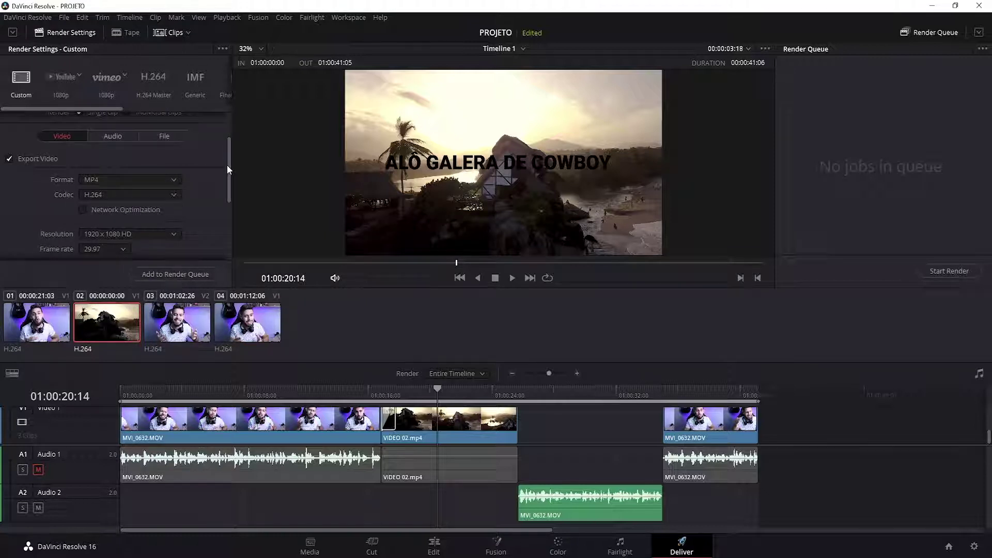
Step: Keep the output resolution at 1920 x 1080 HD and review the remaining settings
{"action": "left_click_drag", "start_coordinate": [228, 169], "coordinate": [225, 189]}
{"action": "left_click", "coordinate": [175, 178]}
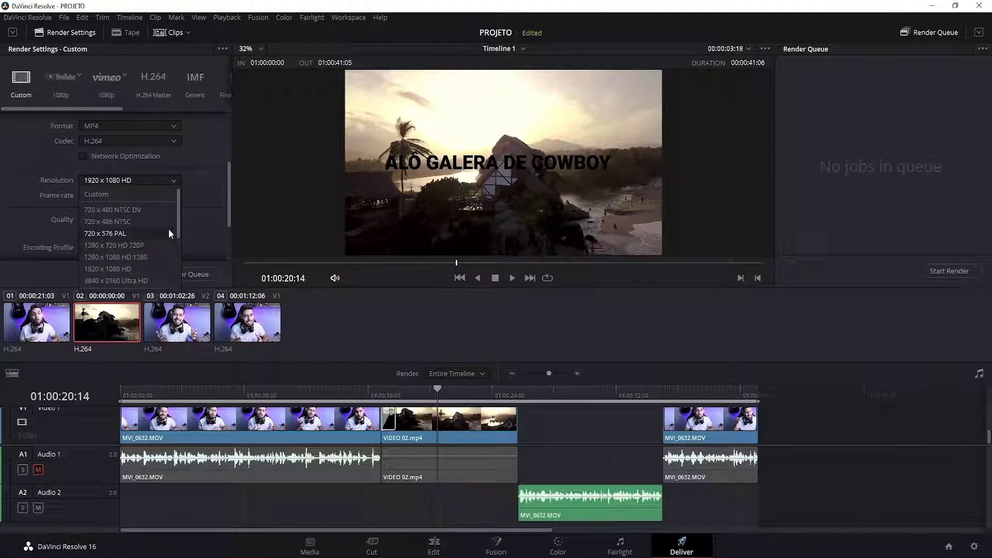
{"action": "left_click_drag", "start_coordinate": [179, 228], "coordinate": [178, 252]}
{"action": "scroll", "coordinate": [178, 252], "scroll_direction": "down", "scroll_amount": 2}
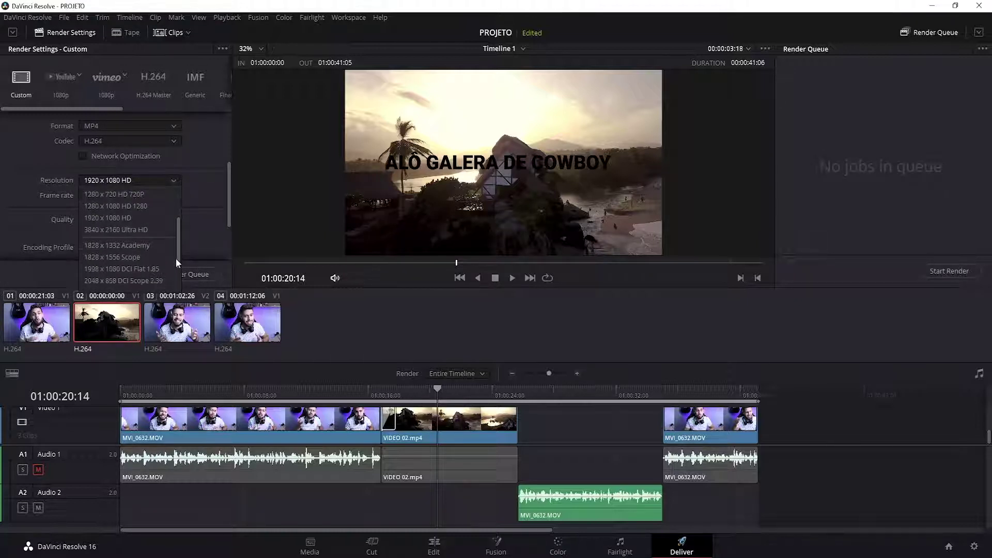
{"action": "left_click_drag", "start_coordinate": [181, 253], "coordinate": [180, 287]}
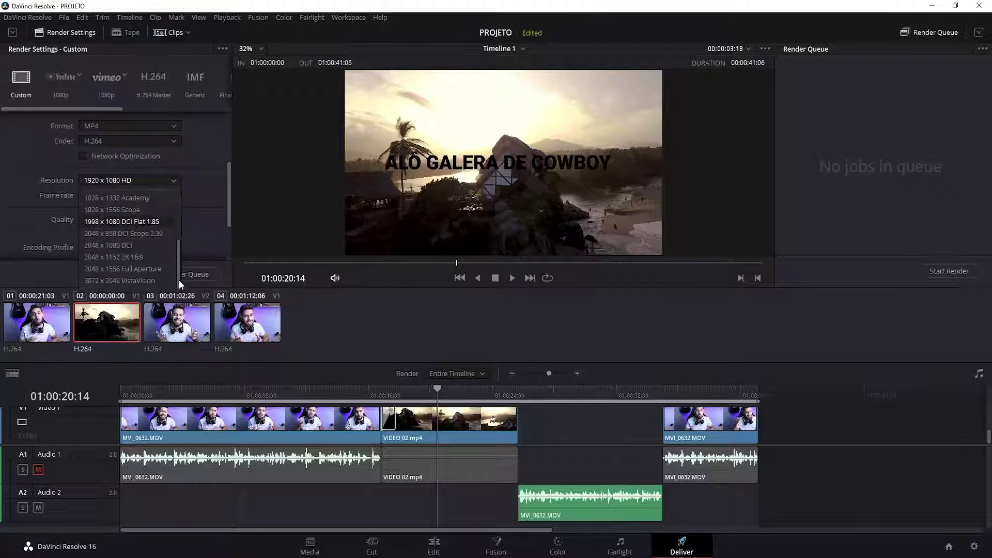
{"action": "left_click_drag", "start_coordinate": [175, 275], "coordinate": [184, 225]}
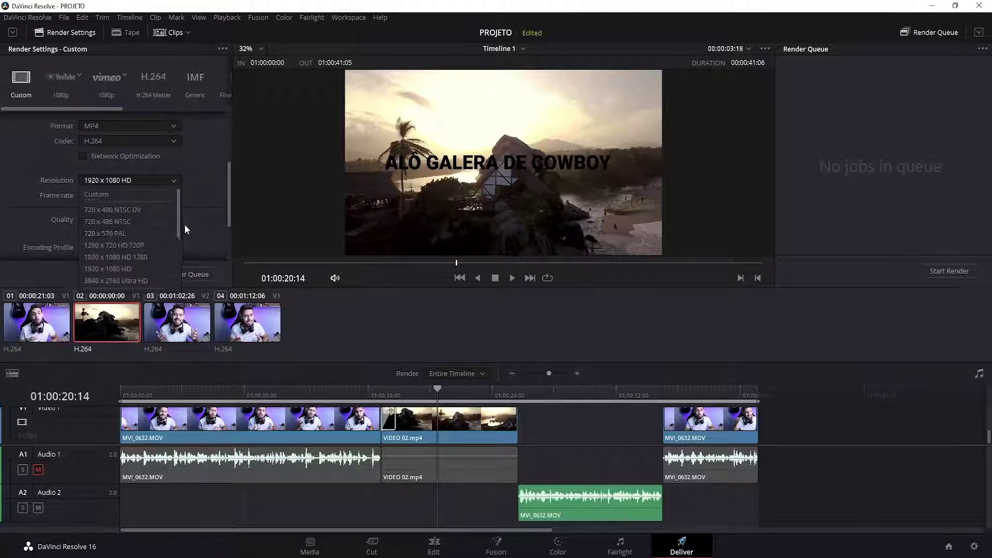
{"action": "left_click", "coordinate": [100, 273]}
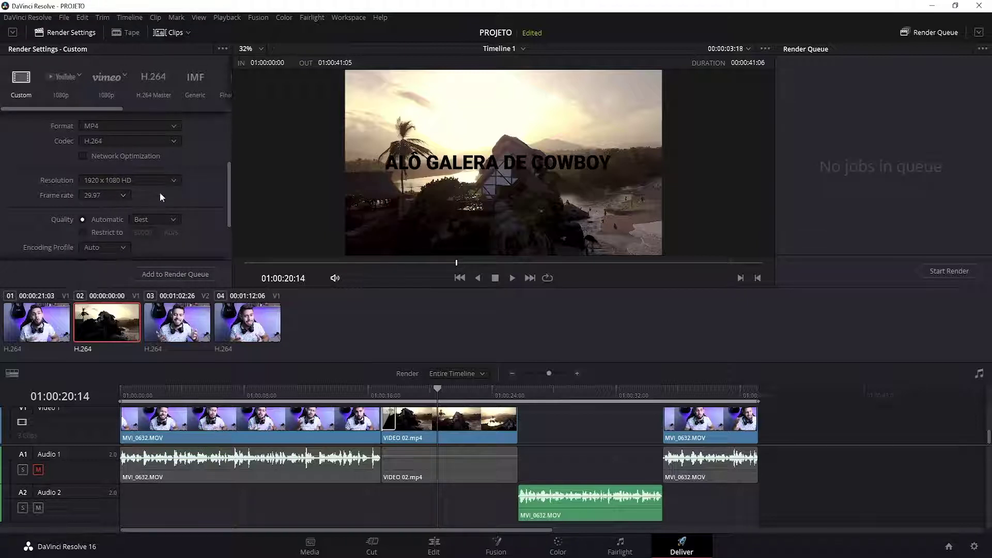
{"action": "scroll", "coordinate": [208, 212], "scroll_direction": "down", "scroll_amount": 2}
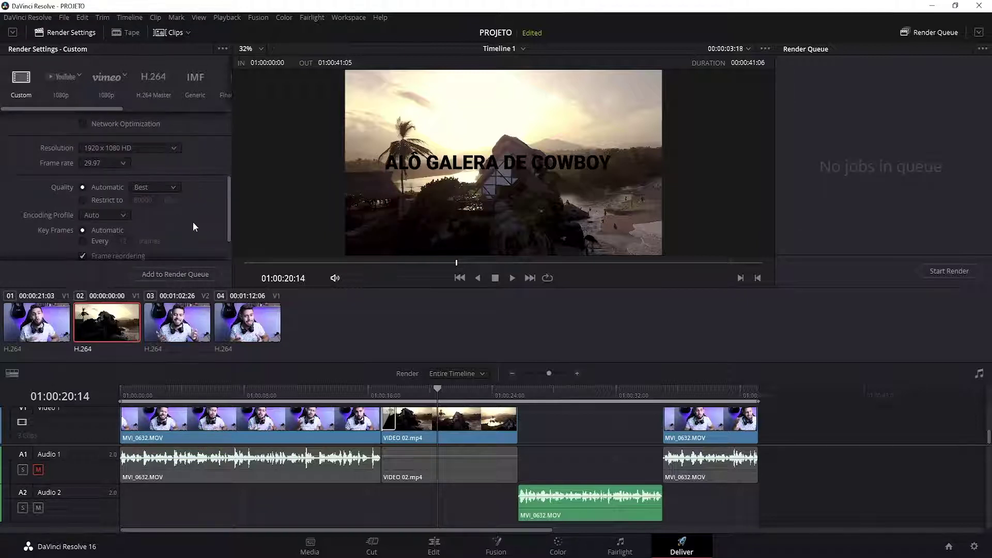
{"action": "scroll", "coordinate": [187, 224], "scroll_direction": "down", "scroll_amount": 1}
{"action": "scroll", "coordinate": [191, 198], "scroll_direction": "down", "scroll_amount": 1}
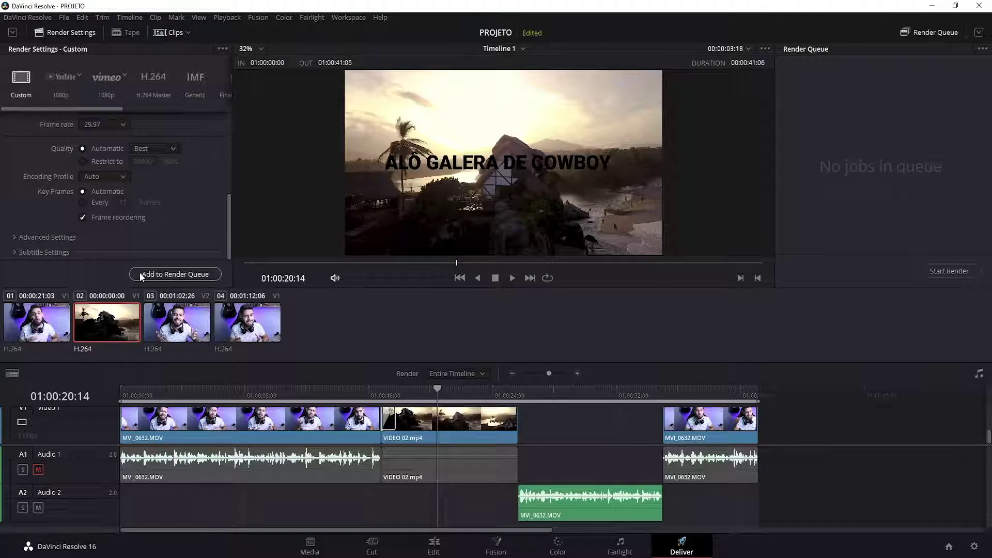
Step: Queue Timeline 1 as a render job and start rendering ARQUIVO.mp4
{"action": "left_click", "coordinate": [154, 274]}
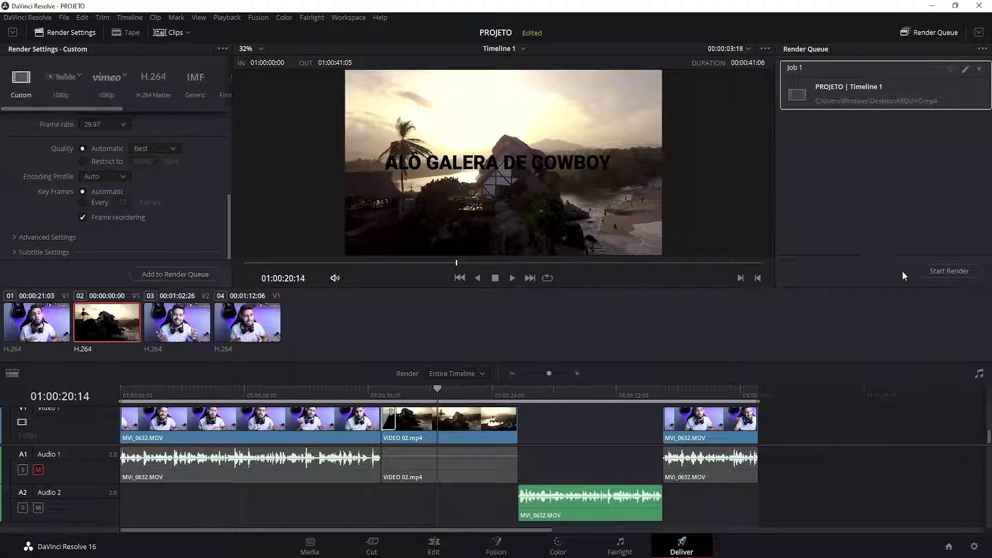
{"action": "left_click", "coordinate": [950, 271]}
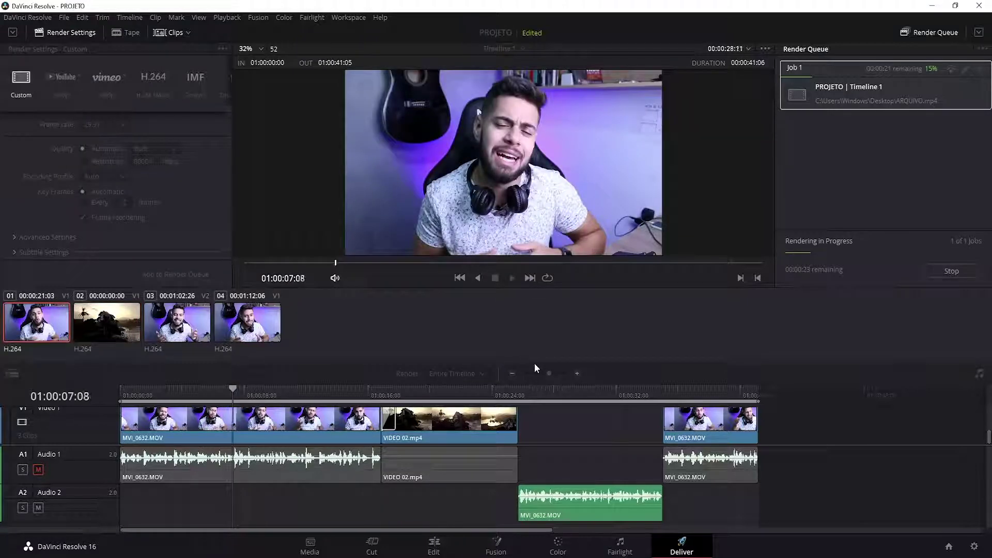